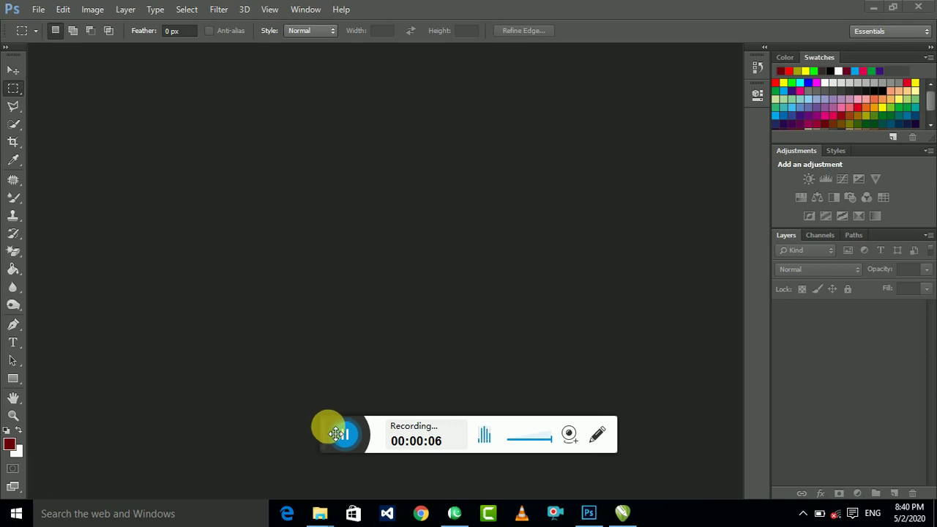
# - Bring up the Open dialog from the empty workspace, browsing the Desktop images
pyautogui.moveTo(336, 434)
pyautogui.mouseDown()
pyautogui.moveTo(857, 447)
pyautogui.moveTo(905, 460)
pyautogui.mouseUp()
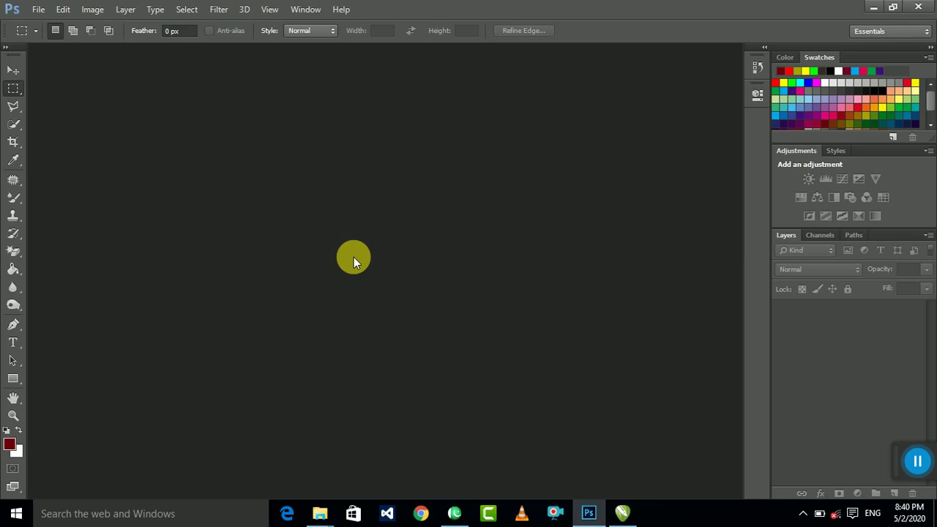
pyautogui.doubleClick(354, 262)
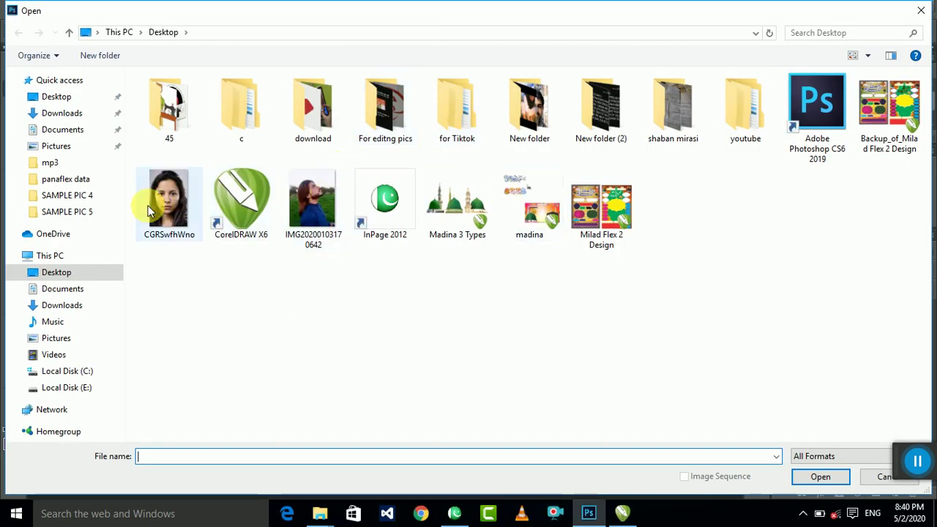
# - Open CGRSwfhWno.jpg and zoom in closely on the brows, eyes and mole to inspect the skin
pyautogui.press('Escape')
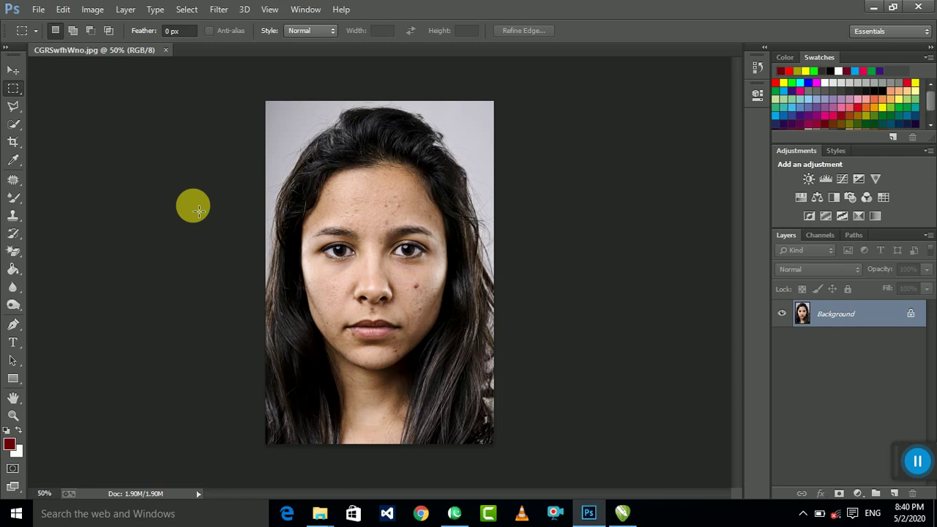
pyautogui.hotkey('ctrl', '+')
pyautogui.hotkey('ctrl', '+')
pyautogui.hotkey('ctrl', '-')
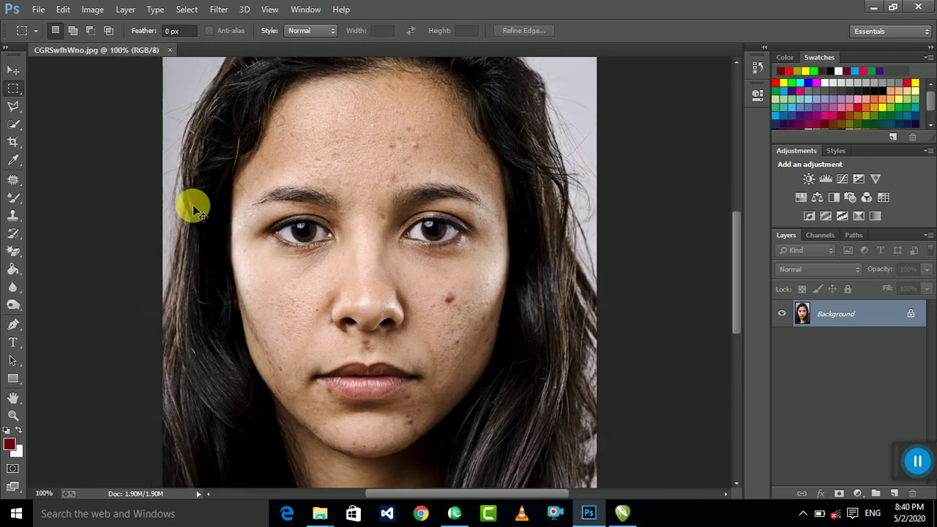
pyautogui.hotkey('ctrl', '-')
pyautogui.hotkey('ctrl', '+')
pyautogui.hotkey('ctrl', '+')
pyautogui.hotkey('ctrl', '+')
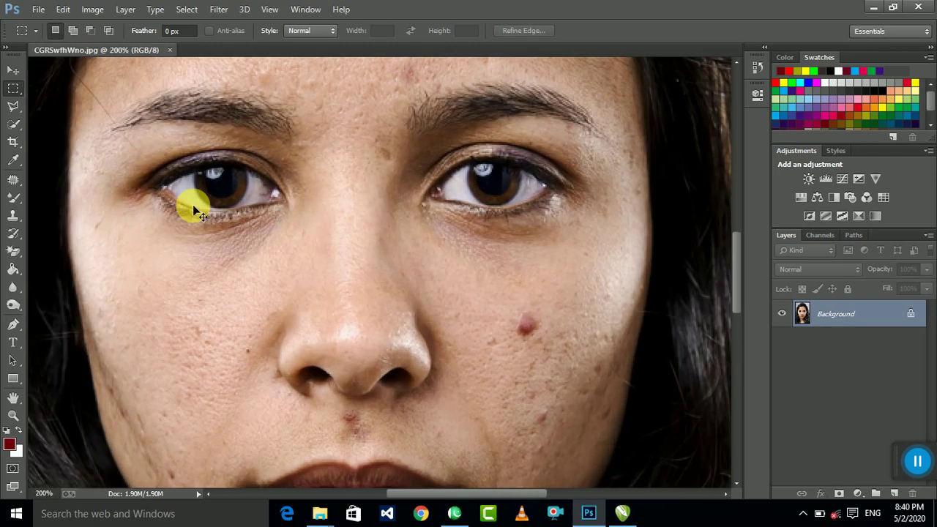
pyautogui.hotkey('ctrl', '-')
pyautogui.hotkey('ctrl', '-')
pyautogui.hotkey('ctrl', '+')
pyautogui.hotkey('ctrl', '+')
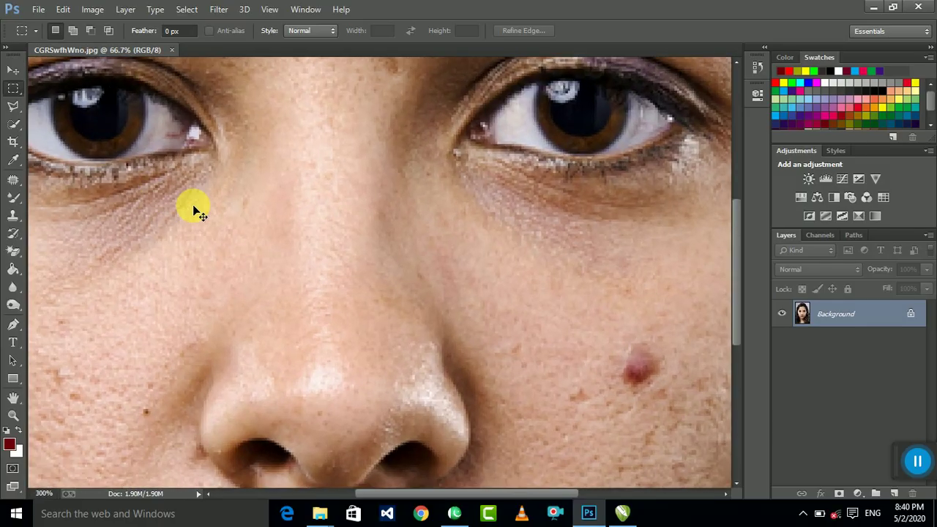
pyautogui.hotkey('ctrl', '+')
pyautogui.hotkey('ctrl', '+')
pyautogui.moveTo(383, 184)
pyautogui.mouseDown()
pyautogui.moveTo(352, 287)
pyautogui.moveTo(402, 246)
pyautogui.moveTo(511, 295)
pyautogui.moveTo(451, 378)
pyautogui.moveTo(483, 327)
pyautogui.mouseUp()
pyautogui.hotkey('ctrl', '-')
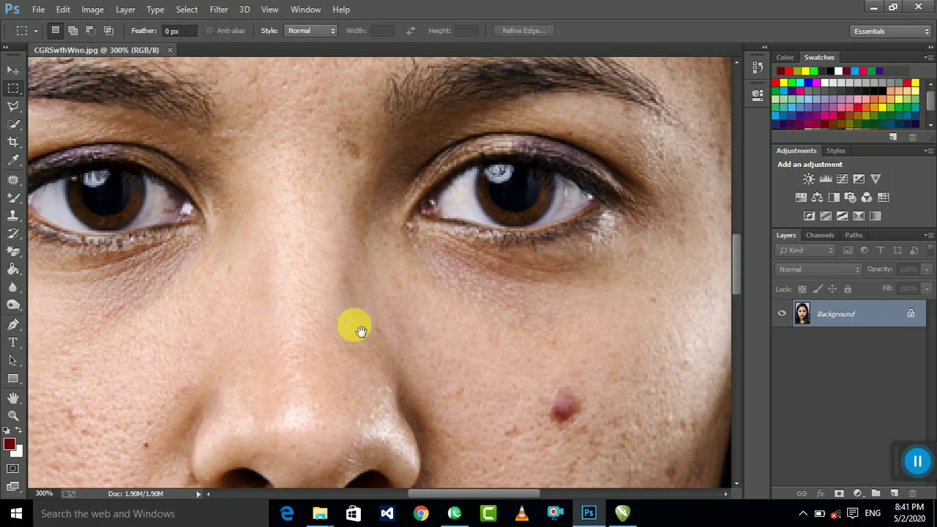
pyautogui.hotkey('ctrl', '-')
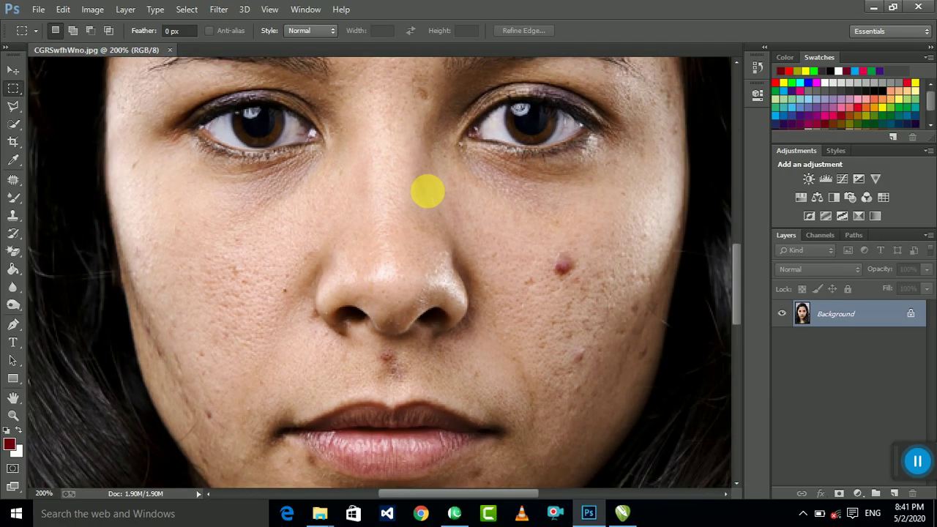
# - Zoom back out to the whole portrait and duplicate Background as Background copy
pyautogui.moveTo(363, 334); pyautogui.dragTo(329, 284)
pyautogui.hotkey('ctrl', '-')
pyautogui.hotkey('ctrl', '-')
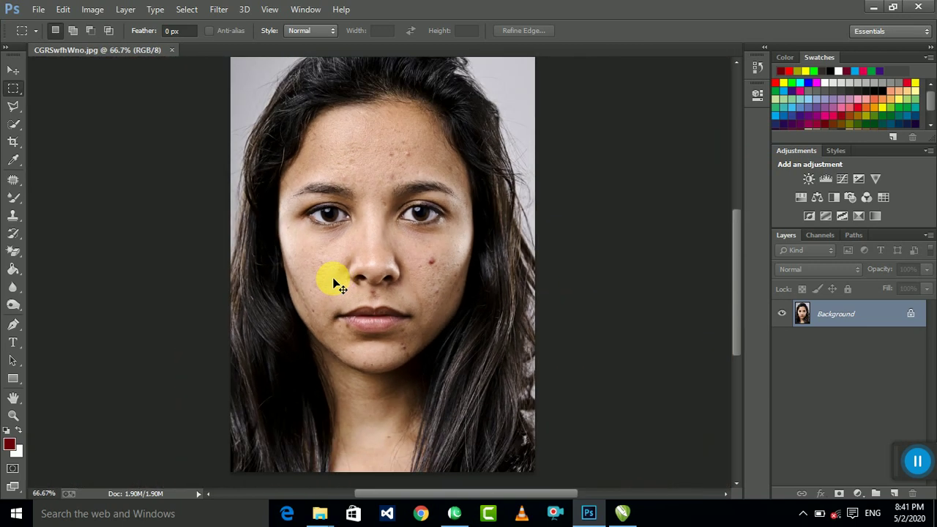
pyautogui.hotkey('ctrl', '-')
pyautogui.hotkey('ctrl', '+')
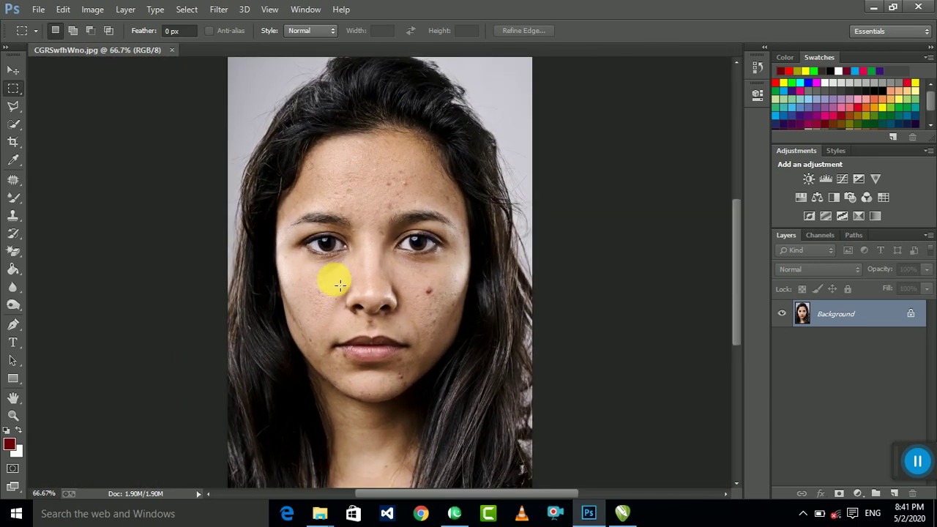
pyautogui.moveTo(832, 314)
pyautogui.mouseDown()
pyautogui.moveTo(924, 499)
pyautogui.moveTo(895, 495)
pyautogui.mouseUp()
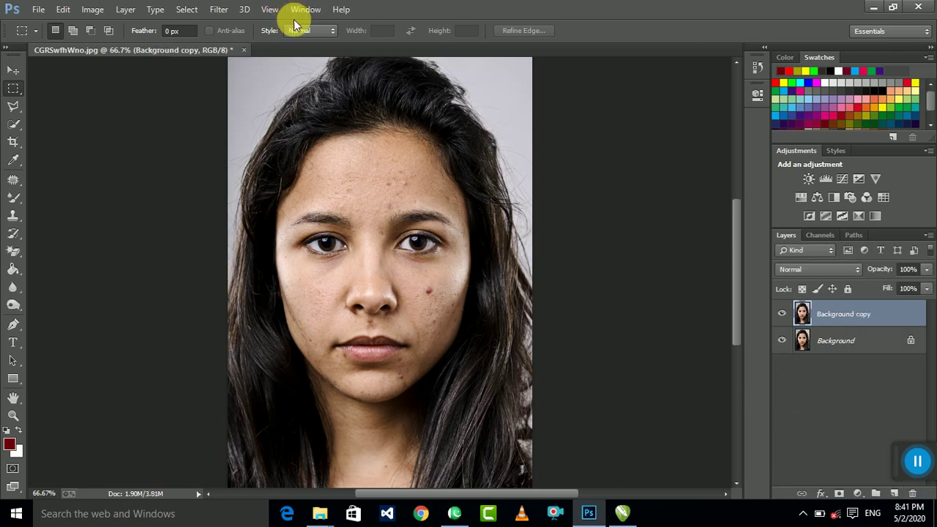
pyautogui.click(218, 10)
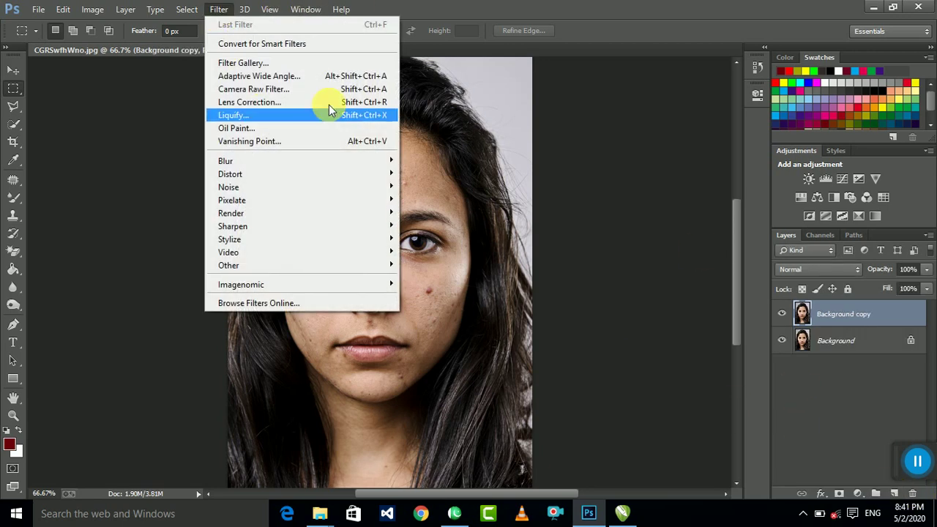
# - Apply the Camera Raw filter, zoom the preview on the face, and warm Temperature to +13
pyautogui.click(278, 89)
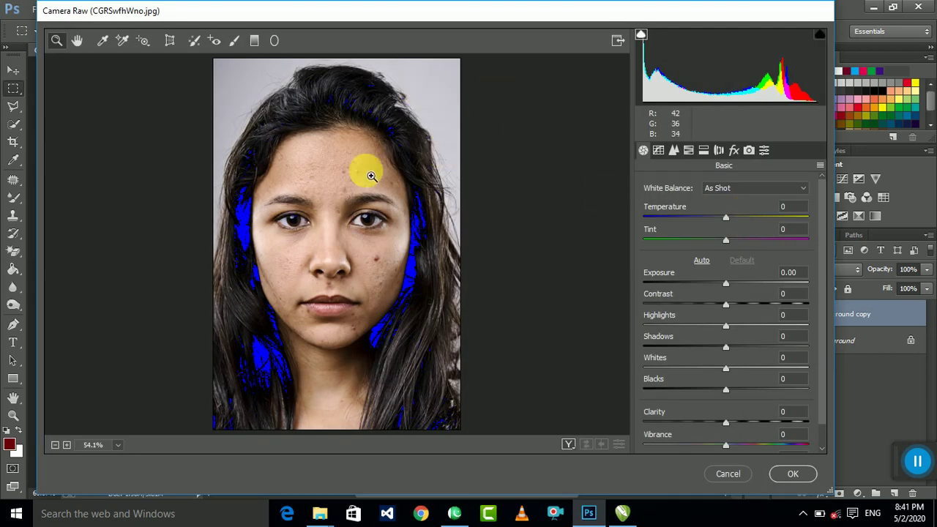
pyautogui.moveTo(220, 108); pyautogui.dragTo(522, 370)
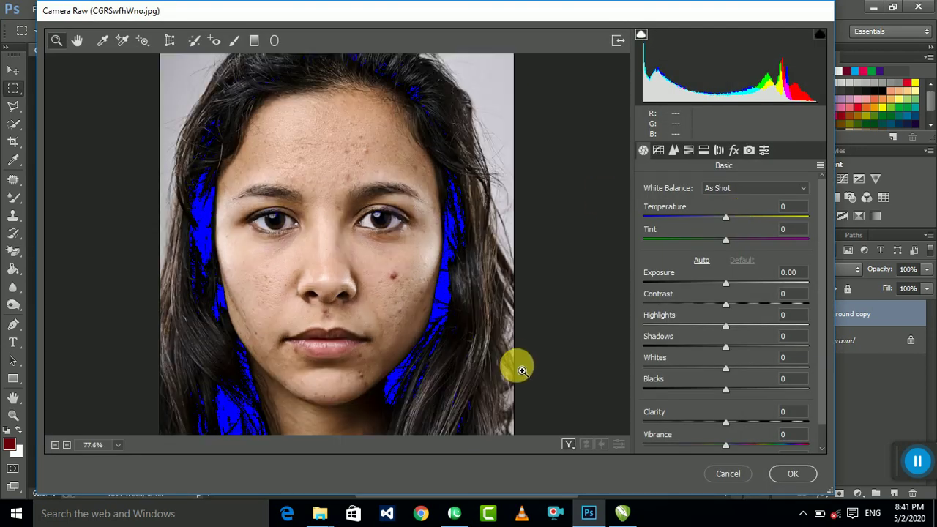
pyautogui.moveTo(185, 89); pyautogui.dragTo(556, 390)
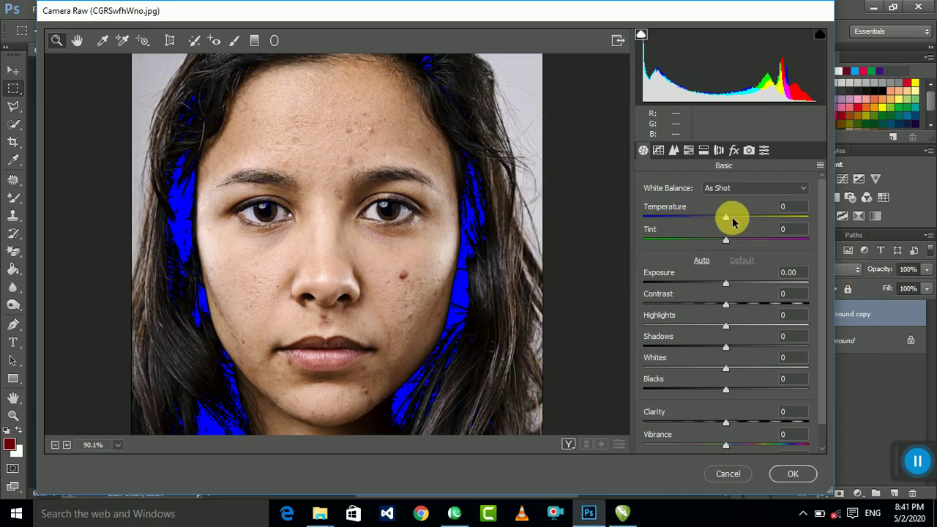
pyautogui.moveTo(730, 221); pyautogui.dragTo(739, 222)
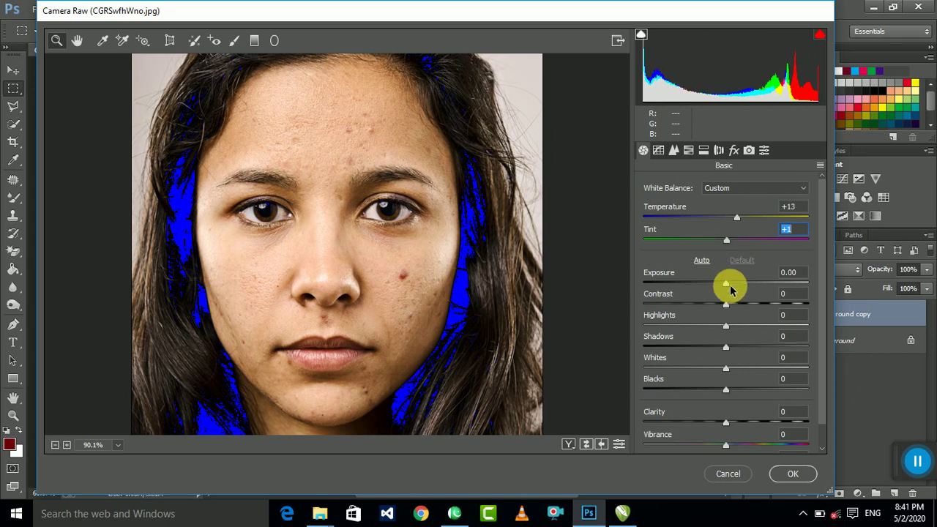
# - Set Exposure -0.60, Highlights -100, Shadows -11, Whites +28 and Vibrance +3
pyautogui.moveTo(733, 290); pyautogui.dragTo(716, 290)
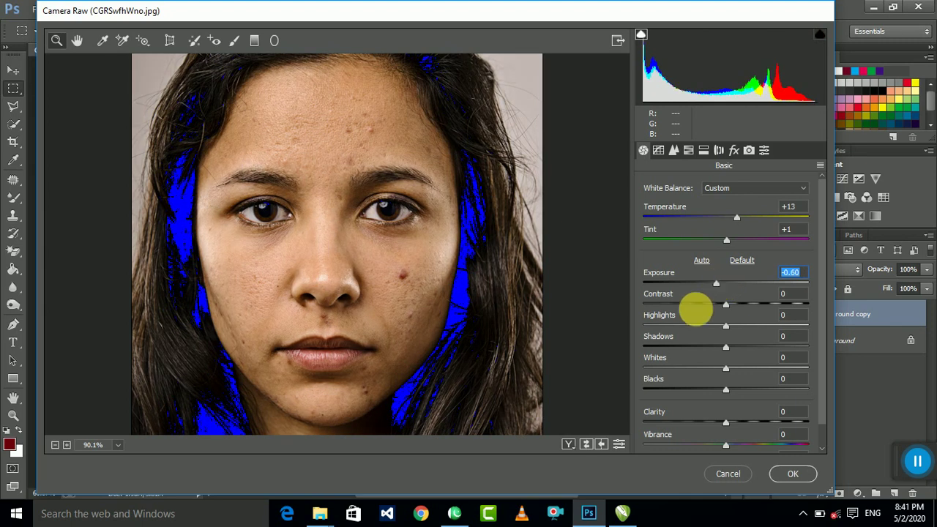
pyautogui.click(723, 327)
pyautogui.moveTo(668, 334); pyautogui.dragTo(637, 334)
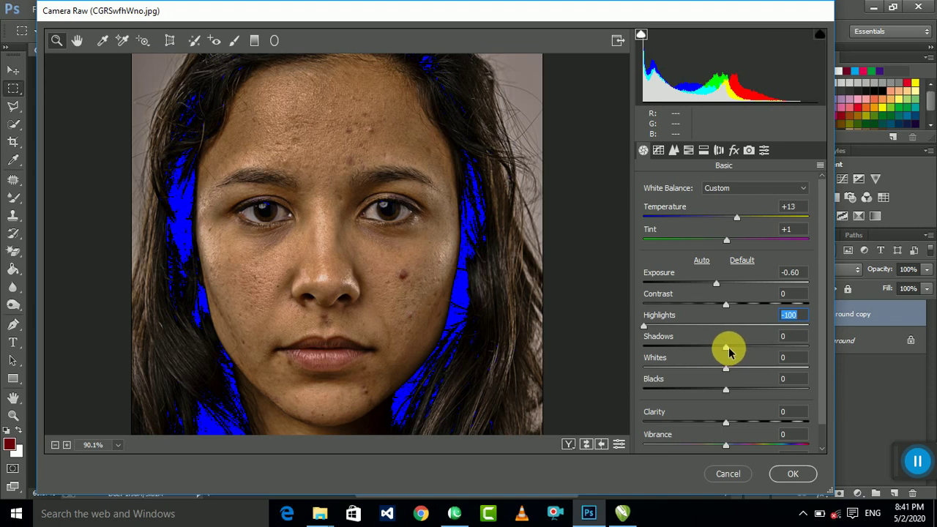
pyautogui.moveTo(729, 352); pyautogui.dragTo(720, 352)
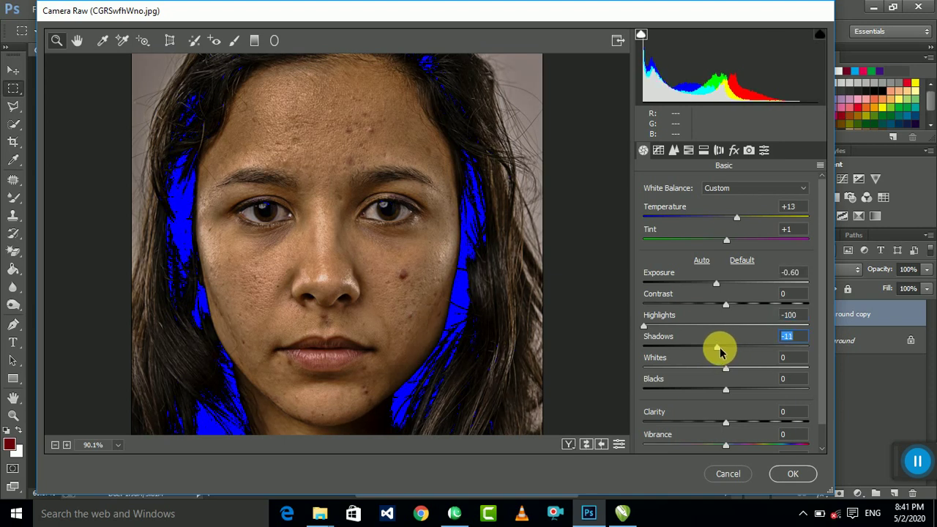
pyautogui.scroll(-1, 720, 352)
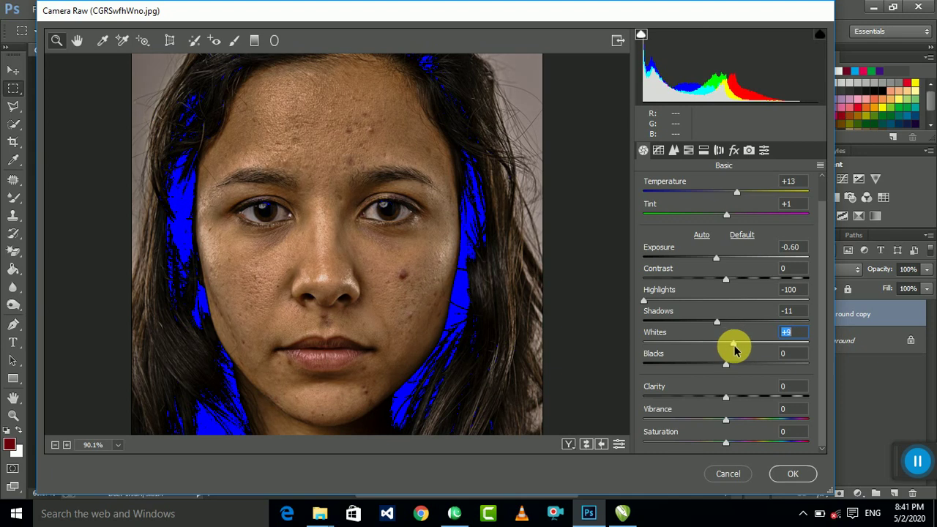
pyautogui.moveTo(736, 351); pyautogui.dragTo(749, 352)
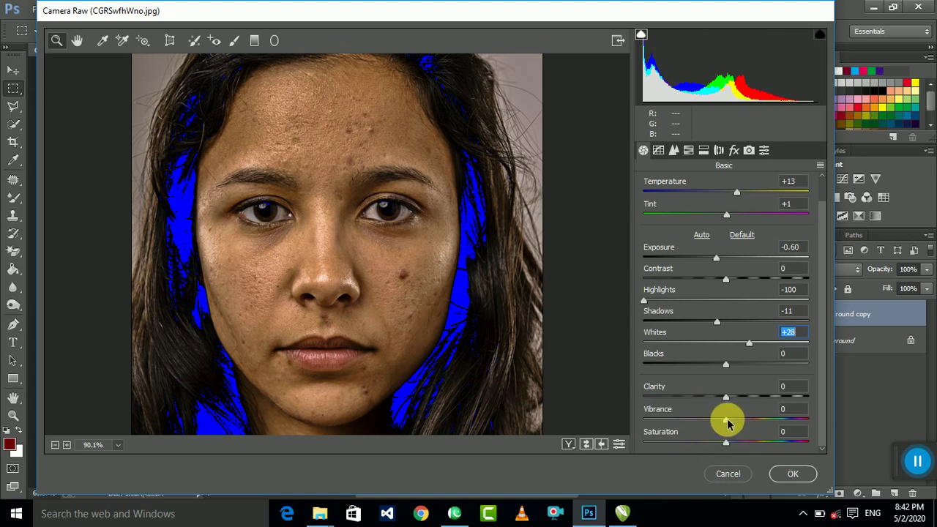
pyautogui.moveTo(743, 423)
pyautogui.mouseDown()
pyautogui.moveTo(696, 418)
pyautogui.moveTo(730, 423)
pyautogui.moveTo(741, 445)
pyautogui.mouseUp()
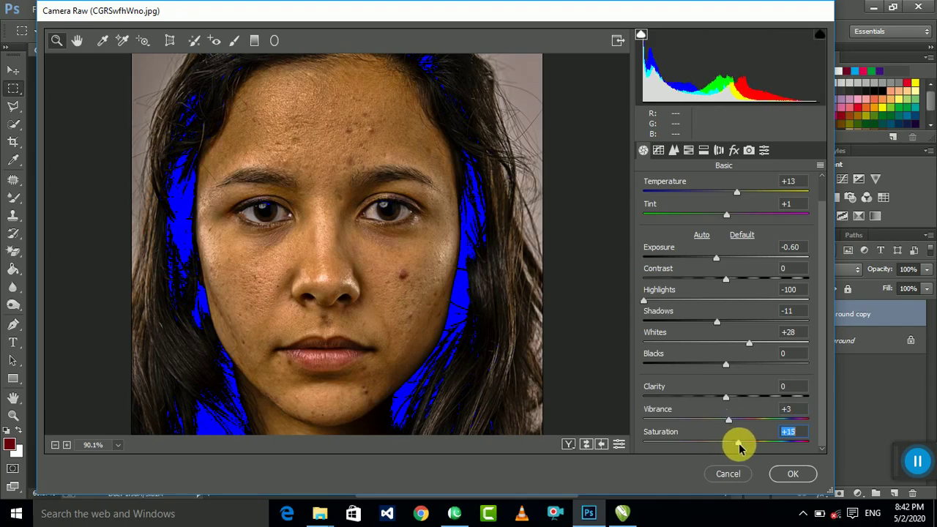
# - In the Detail tab, raise sharpening Detail and set Masking 32 and Amount 16
pyautogui.click(673, 150)
pyautogui.moveTo(684, 252); pyautogui.dragTo(711, 252)
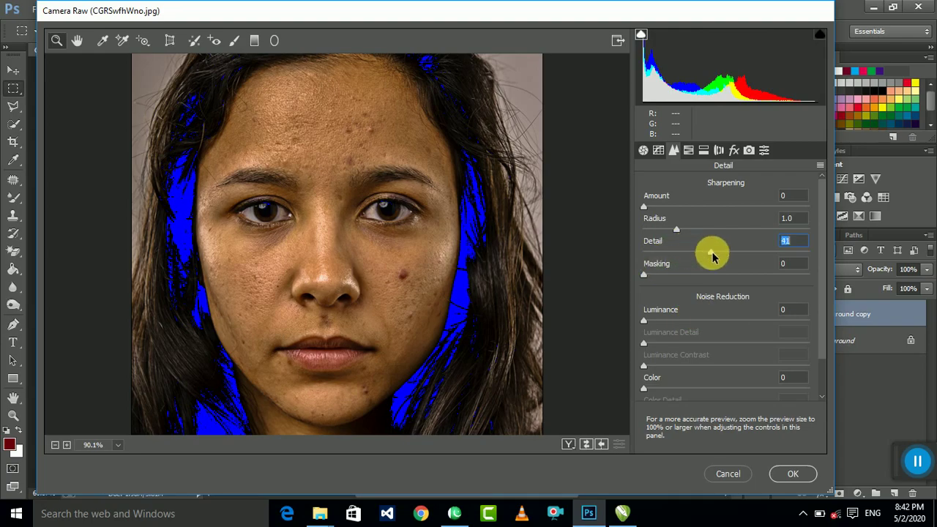
pyautogui.moveTo(644, 274); pyautogui.dragTo(697, 274)
pyautogui.click(651, 197)
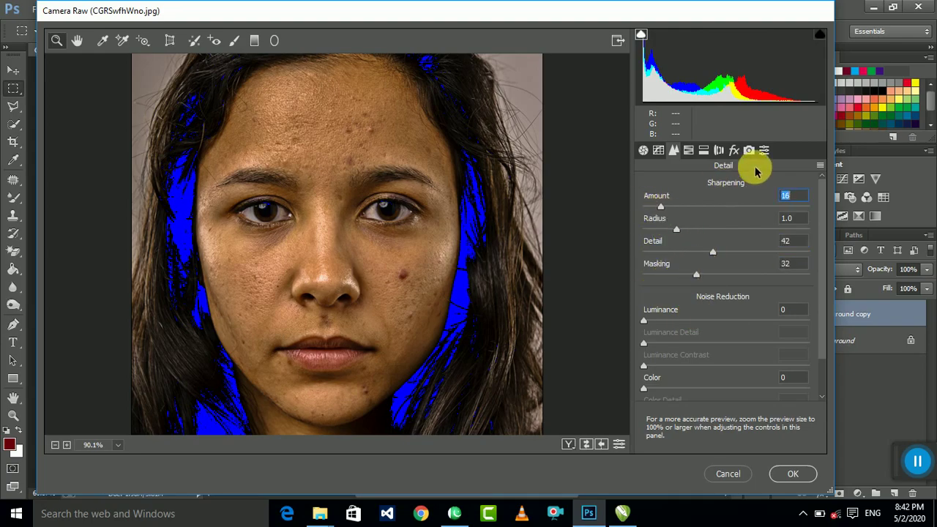
# - Set noise reduction Luminance 5, Color 12, Color Detail 63 and apply the Camera Raw edits
pyautogui.scroll(-2, 769, 341)
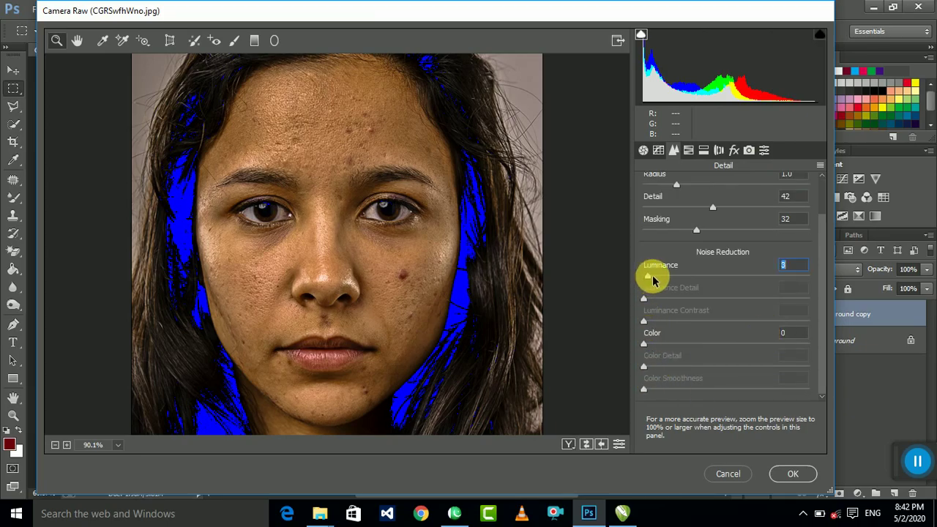
pyautogui.moveTo(653, 279); pyautogui.dragTo(655, 276)
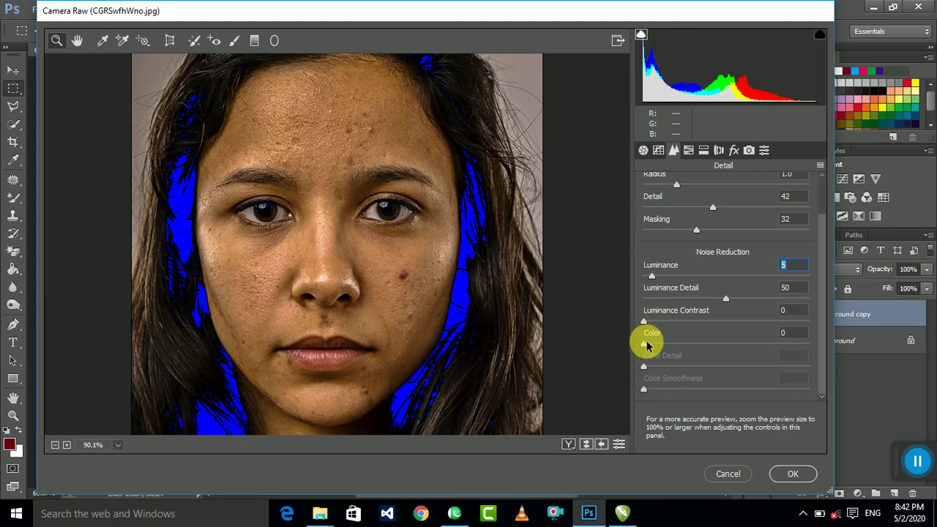
pyautogui.moveTo(647, 350); pyautogui.dragTo(667, 350)
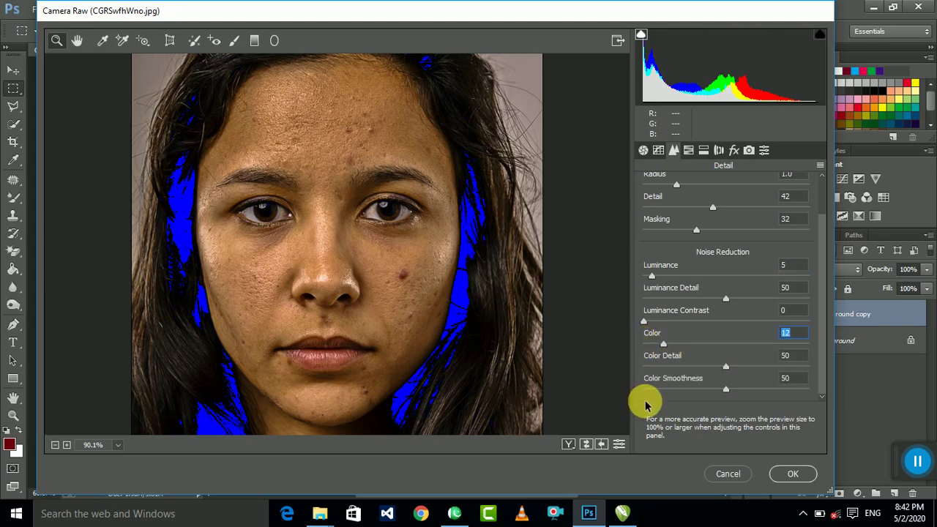
pyautogui.moveTo(726, 366); pyautogui.dragTo(741, 367)
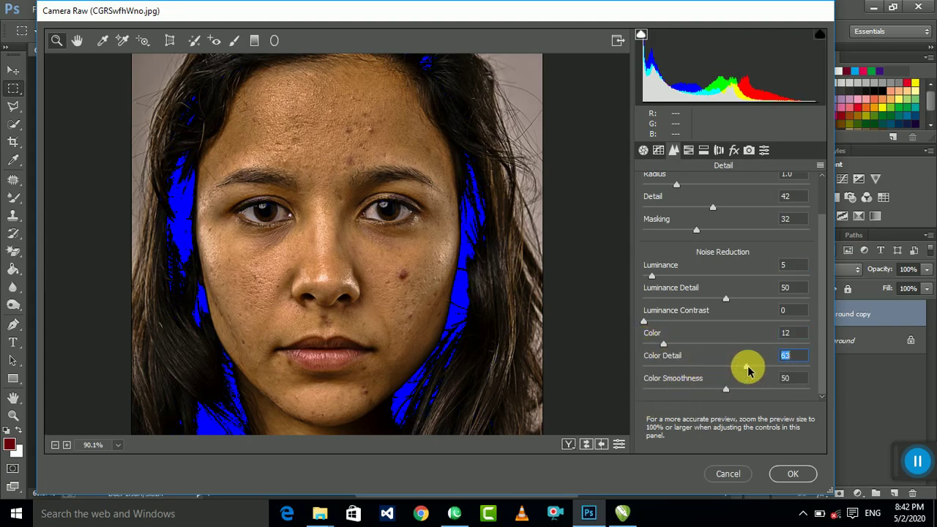
pyautogui.click(793, 475)
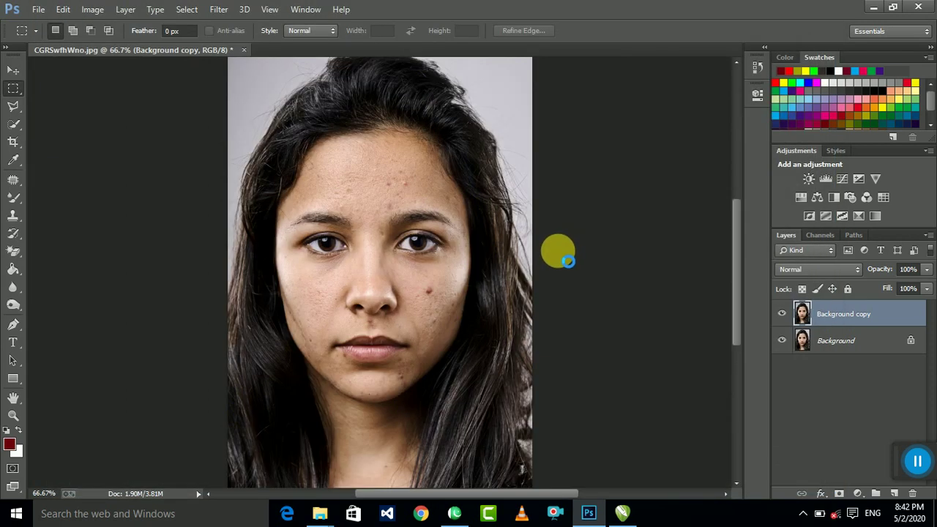
# - Toggle Background copy visibility to compare with the original, then zoom to 200% on the cheek mole
pyautogui.click(782, 314)
pyautogui.click(783, 314)
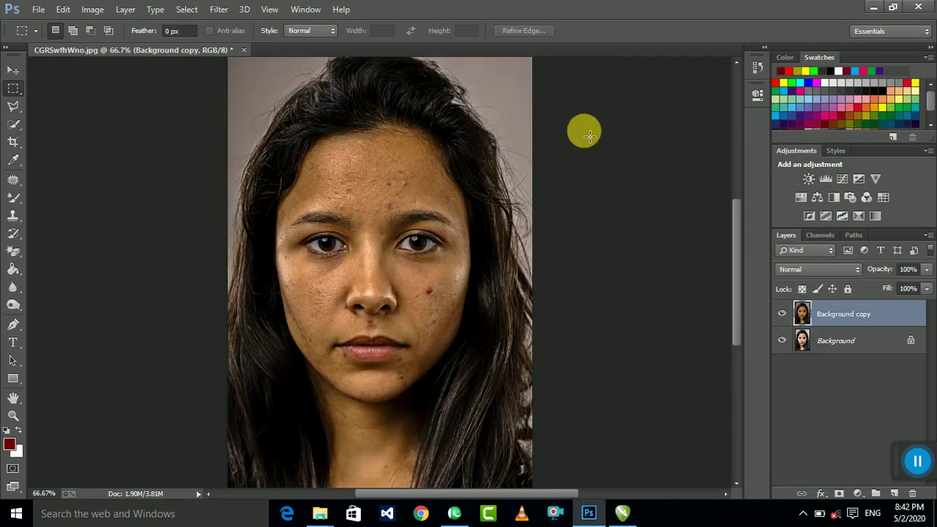
pyautogui.hotkey('ctrl', '+')
pyautogui.hotkey('ctrl', '+')
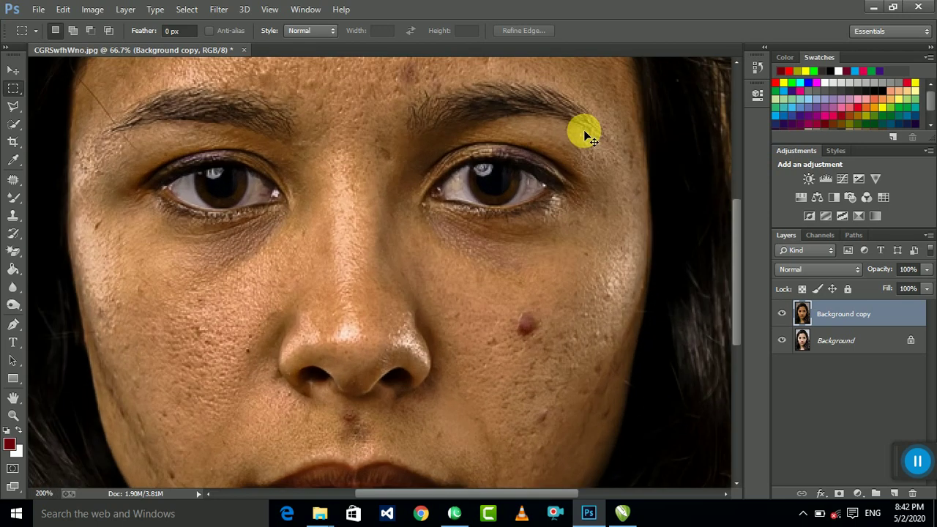
pyautogui.moveTo(540, 276); pyautogui.dragTo(504, 181)
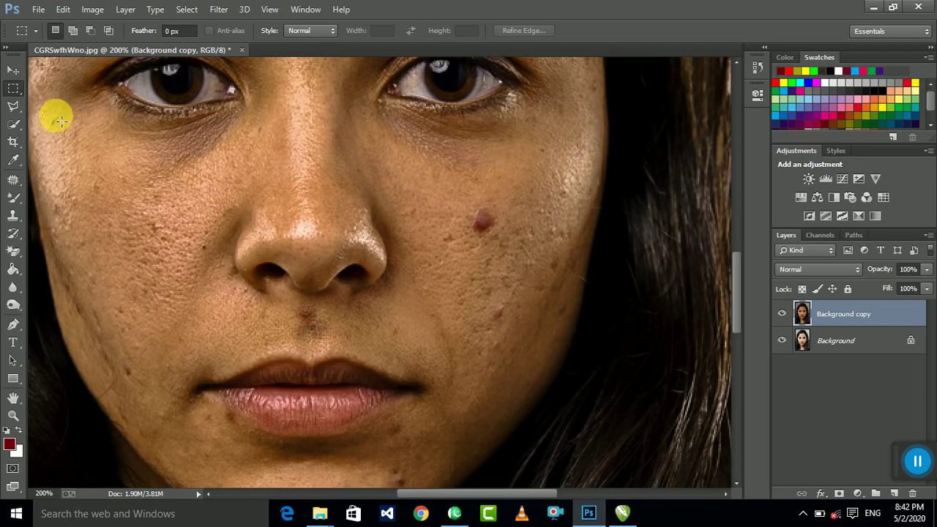
pyautogui.click(13, 179)
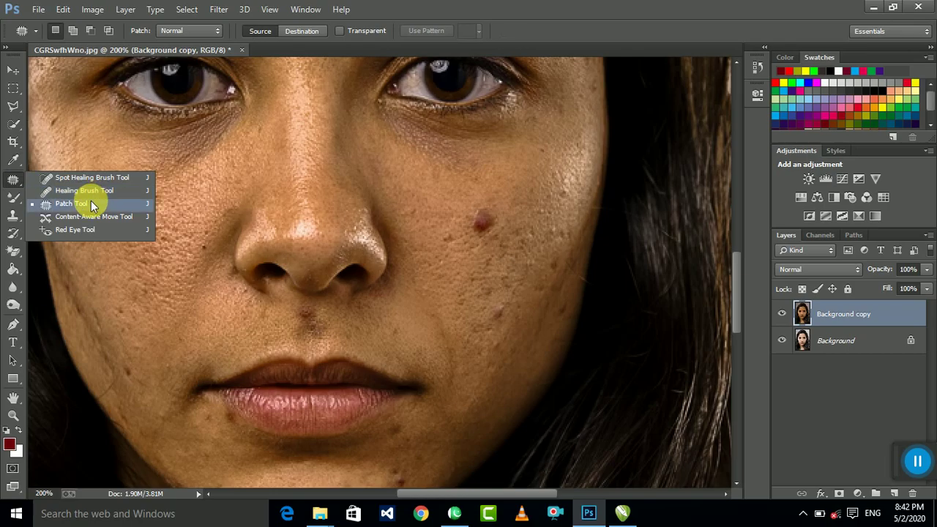
# - Patch the cheek mole away with clean nearby skin using the Patch Tool
pyautogui.click(74, 204)
pyautogui.scroll(1, 441, 180)
pyautogui.scroll(1, 522, 251)
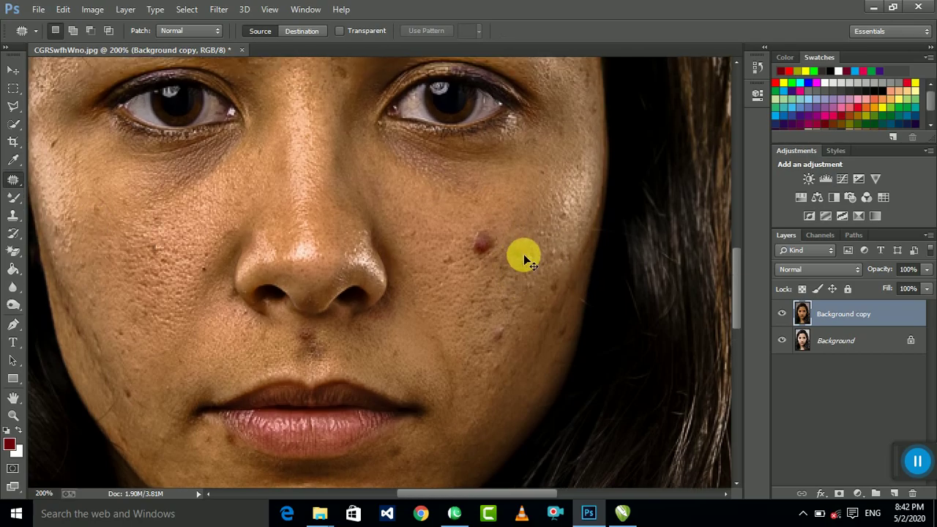
pyautogui.hotkey('ctrl', '+')
pyautogui.hscroll(2, 465, 230)
pyautogui.hscroll(1, 469, 237)
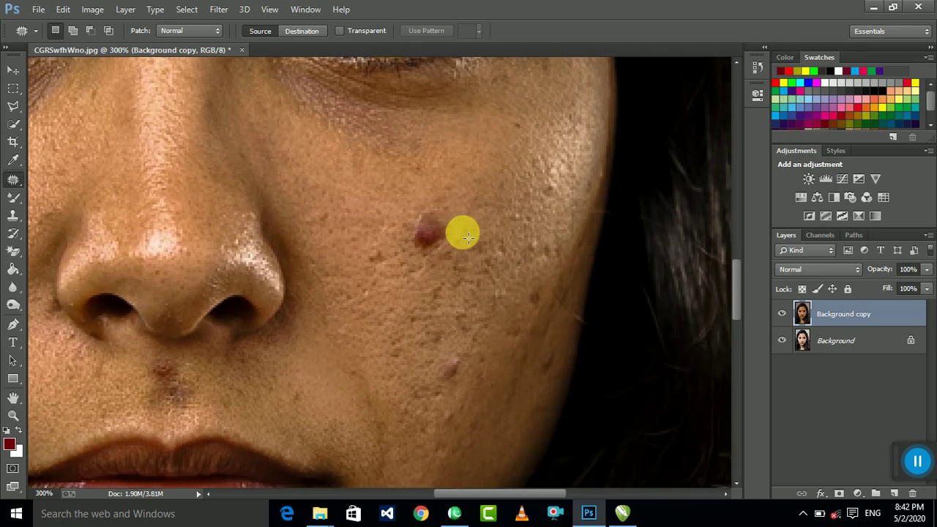
pyautogui.moveTo(432, 205); pyautogui.dragTo(417, 213)
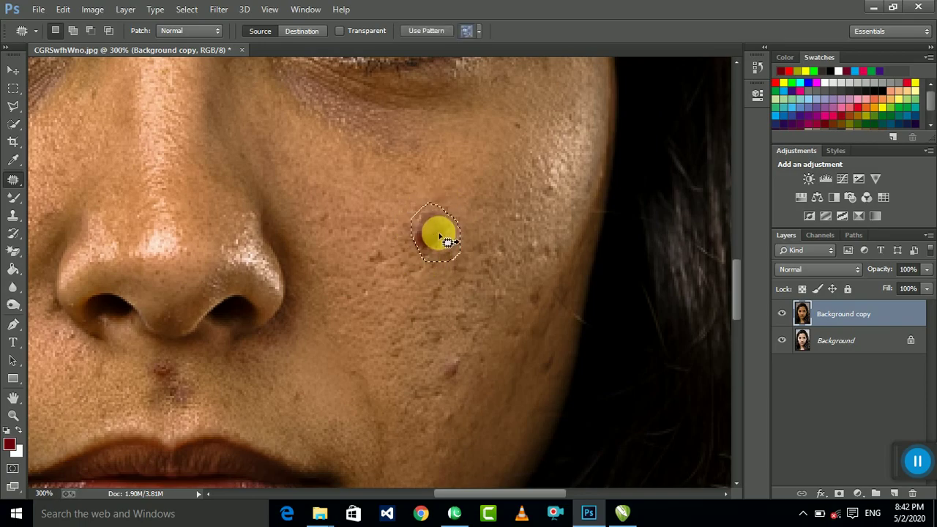
pyautogui.moveTo(436, 299); pyautogui.dragTo(436, 299)
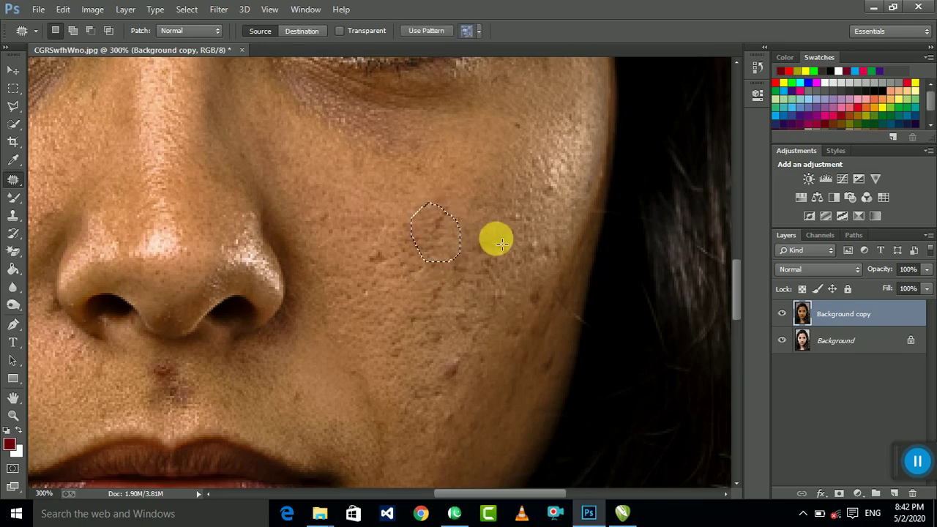
pyautogui.hotkey('ctrl', 'd')
# - Patch out the blemishes above the upper lip, on the forehead and under the eye
pyautogui.moveTo(236, 251); pyautogui.dragTo(497, 161)
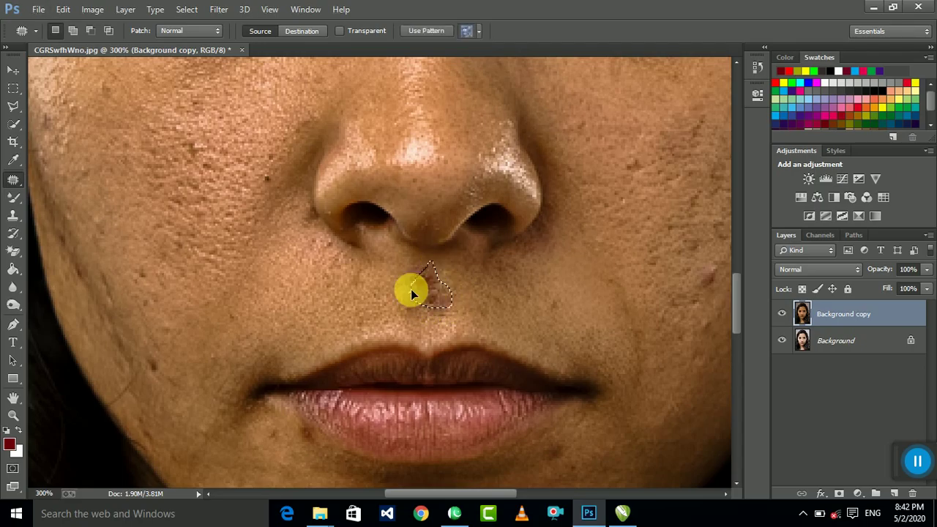
pyautogui.moveTo(347, 132)
pyautogui.mouseDown()
pyautogui.moveTo(493, 254)
pyautogui.moveTo(255, 370)
pyautogui.mouseUp()
pyautogui.moveTo(342, 197)
pyautogui.mouseDown()
pyautogui.moveTo(385, 221)
pyautogui.moveTo(293, 352)
pyautogui.mouseUp()
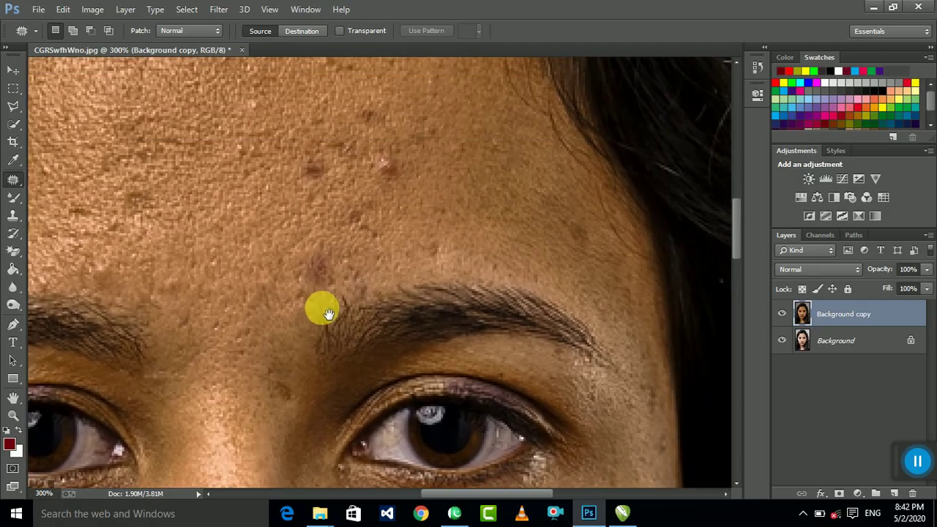
pyautogui.moveTo(309, 252)
pyautogui.mouseDown()
pyautogui.moveTo(311, 272)
pyautogui.moveTo(359, 255)
pyautogui.moveTo(403, 370)
pyautogui.mouseUp()
pyautogui.hotkey('ctrl', 'd')
pyautogui.moveTo(362, 315)
pyautogui.mouseDown()
pyautogui.moveTo(386, 333)
pyautogui.moveTo(370, 324)
pyautogui.mouseUp()
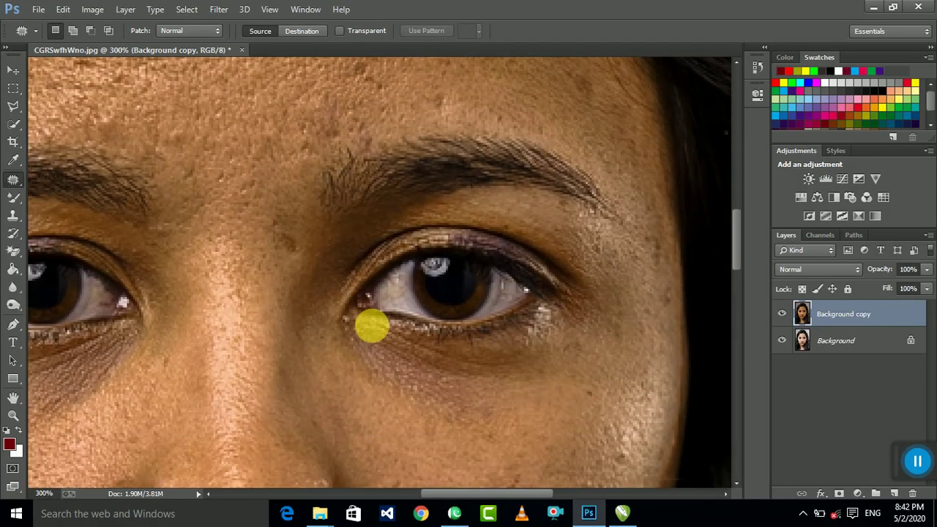
pyautogui.moveTo(310, 246)
pyautogui.mouseDown()
pyautogui.moveTo(224, 198)
pyautogui.moveTo(286, 272)
pyautogui.moveTo(285, 301)
pyautogui.moveTo(260, 324)
pyautogui.mouseUp()
pyautogui.hotkey('ctrl', 'd')
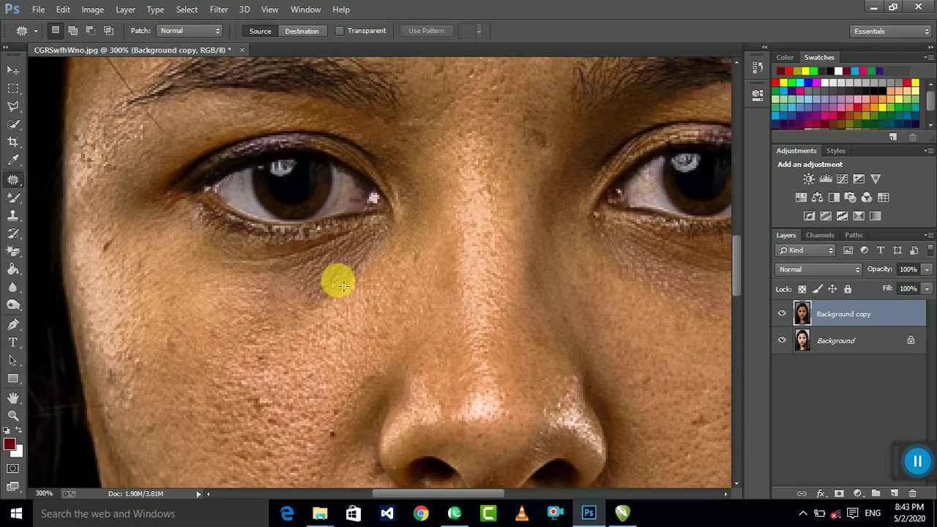
pyautogui.moveTo(325, 259)
pyautogui.mouseDown()
pyautogui.moveTo(315, 276)
pyautogui.moveTo(394, 292)
pyautogui.mouseUp()
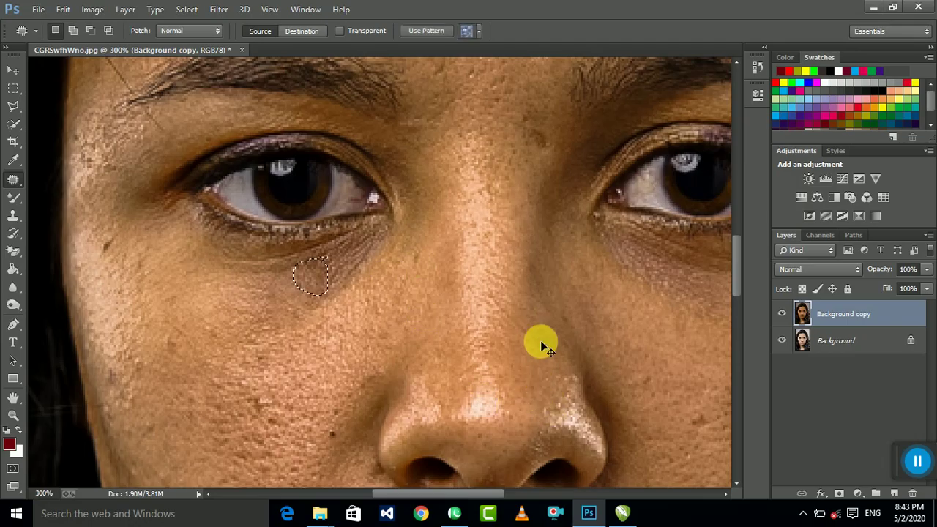
# - Switch to the Rectangular Marquee Tool and zoom out to see the whole face
pyautogui.hotkey('ctrl', '-')
pyautogui.moveTo(19, 86); pyautogui.dragTo(98, 103)
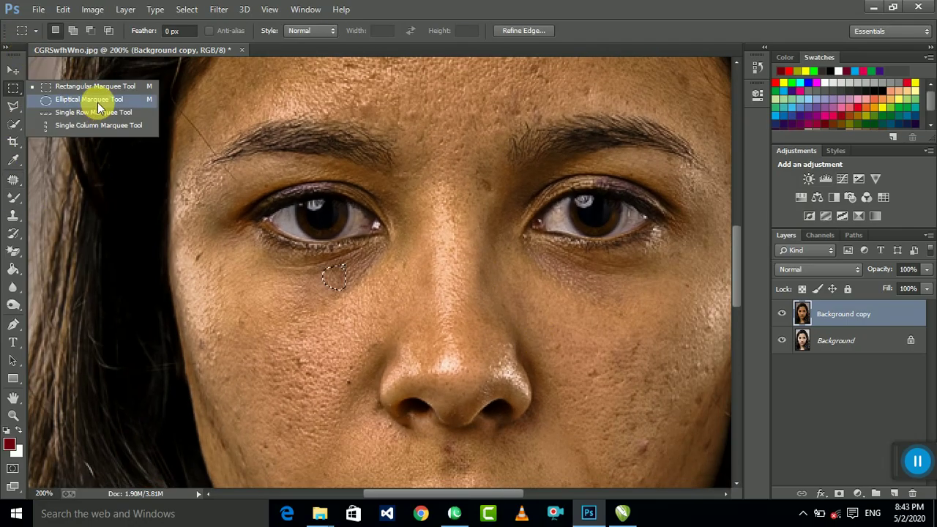
pyautogui.click(282, 174)
pyautogui.hotkey('ctrl', 'z')
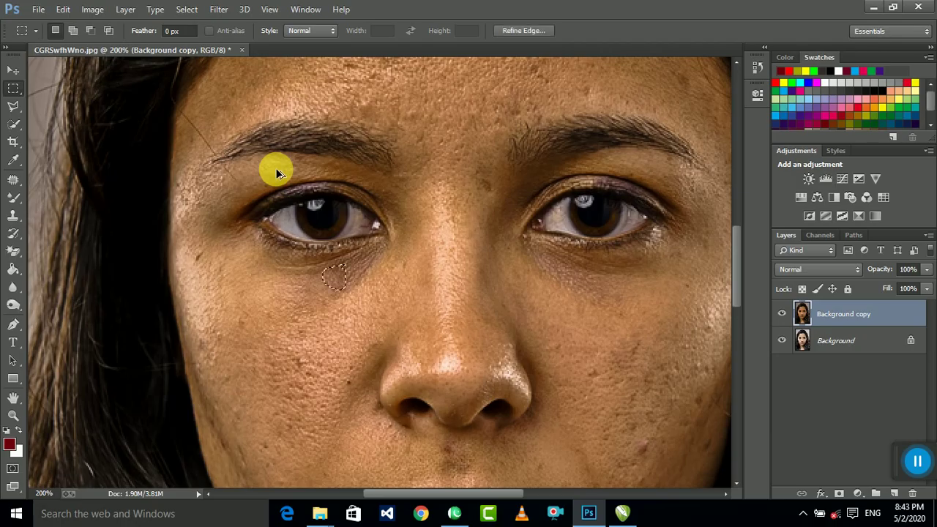
pyautogui.moveTo(19, 88); pyautogui.dragTo(110, 89)
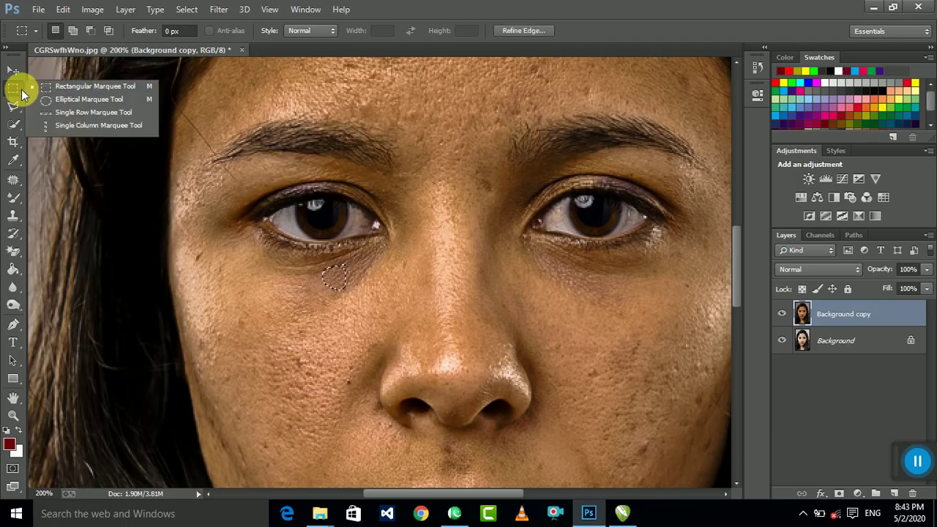
pyautogui.hotkey('ctrl', '-')
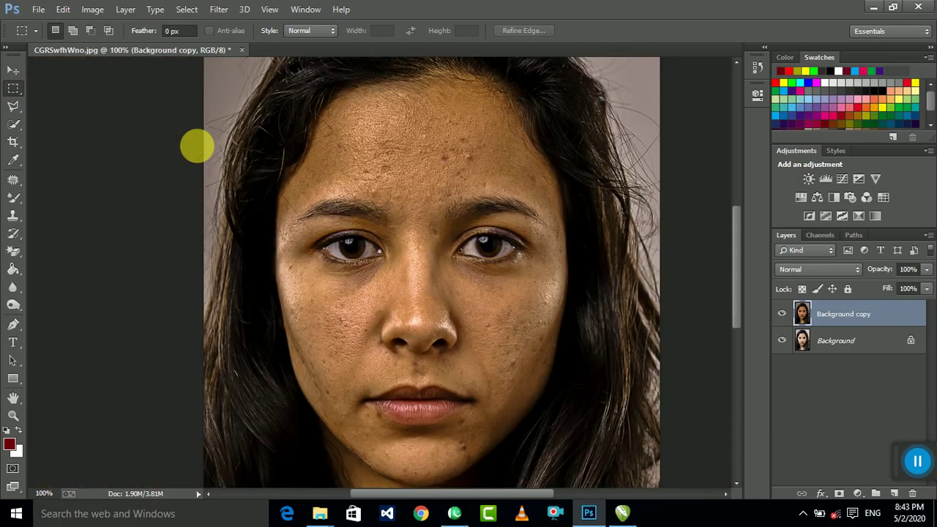
# - Select the Mixer Brush Tool at Wet 20%, Load 70% and reduce its brush size
pyautogui.click(17, 197)
pyautogui.click(97, 236)
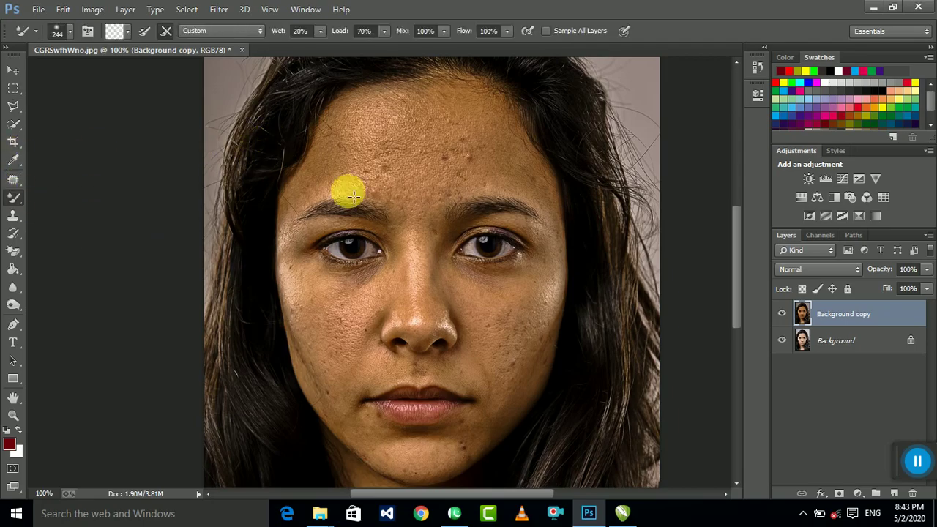
pyautogui.click(68, 34)
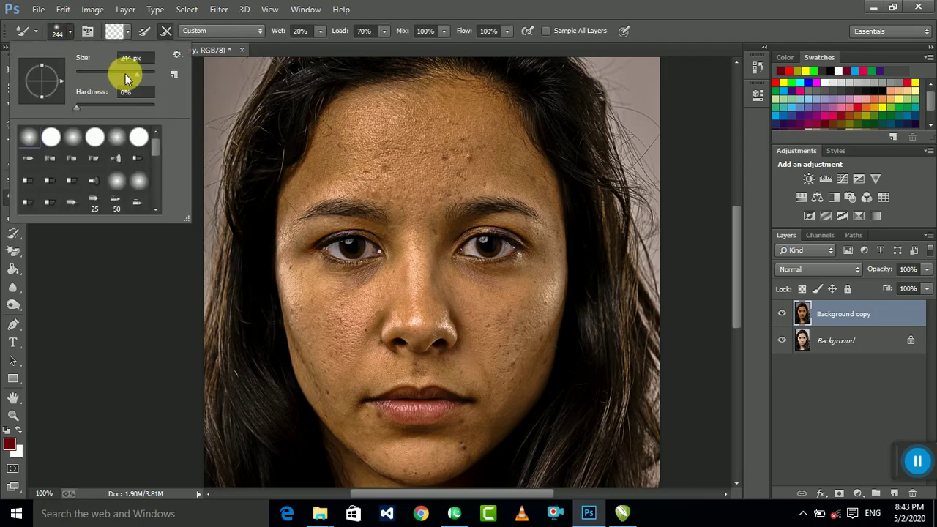
pyautogui.moveTo(138, 74); pyautogui.dragTo(95, 74)
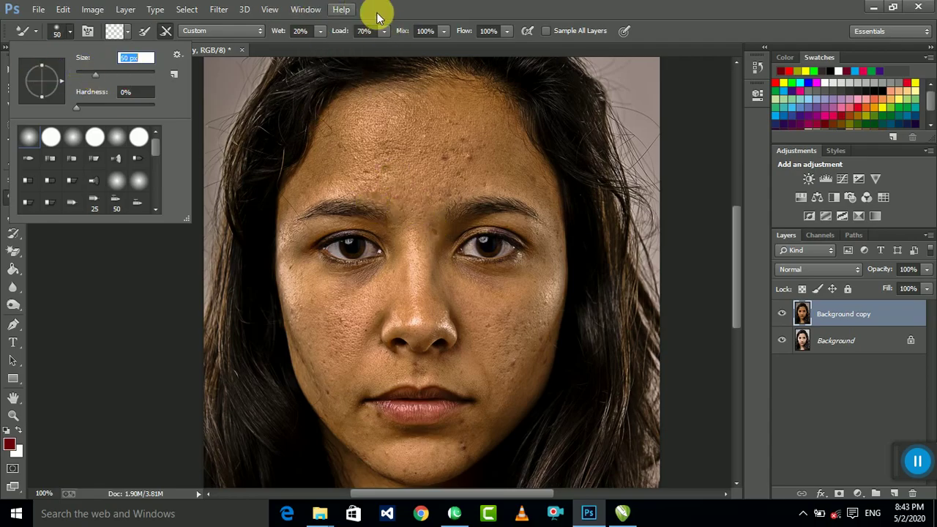
pyautogui.click(439, 6)
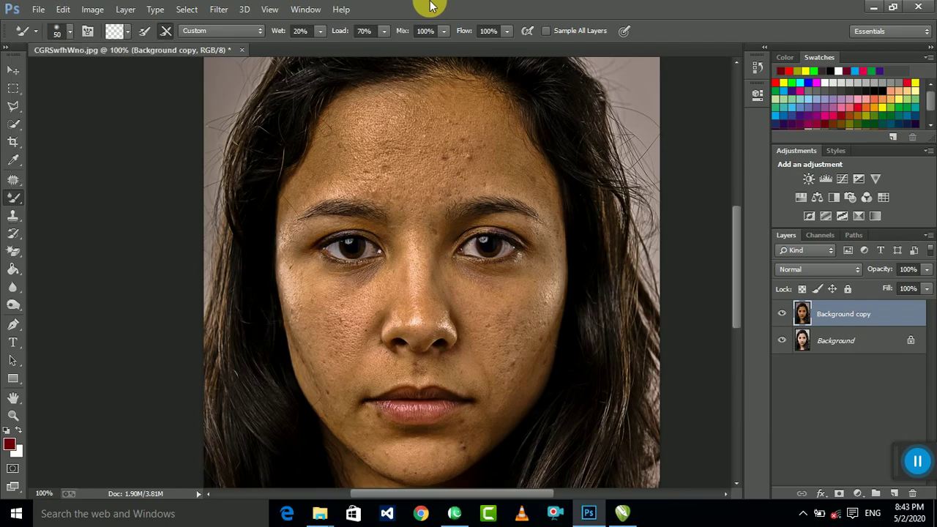
pyautogui.moveTo(451, 157); pyautogui.dragTo(451, 190)
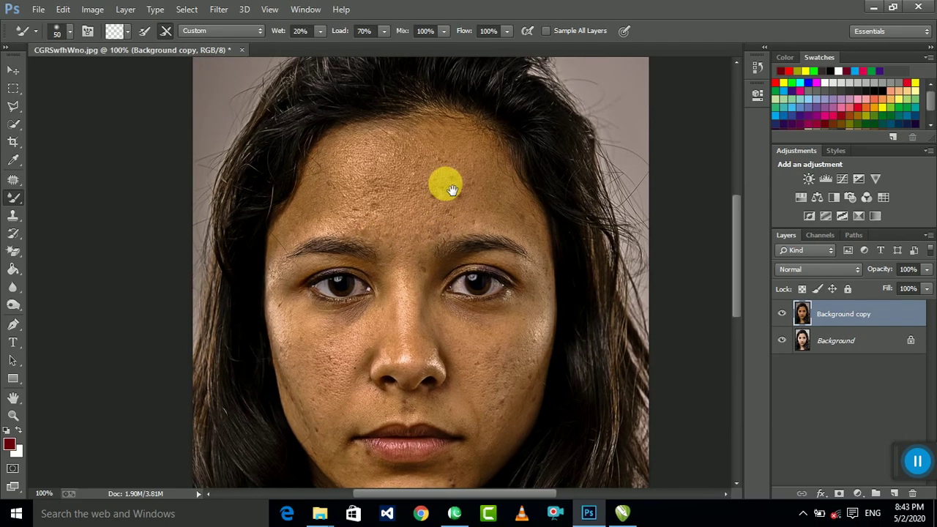
# - Resize the soft mixer brush in the preset picker, trying about 128 px and 202 px
pyautogui.click(73, 36)
pyautogui.moveTo(121, 73); pyautogui.dragTo(135, 73)
pyautogui.click(435, 188)
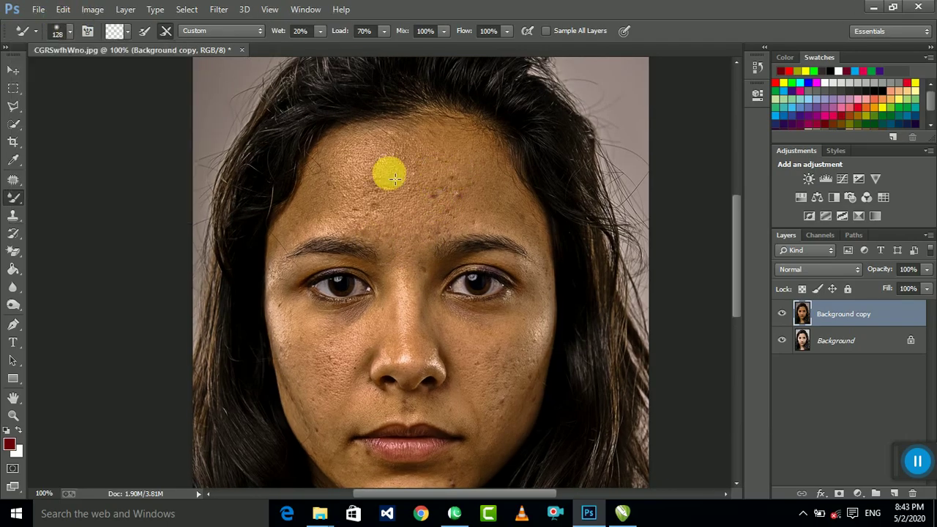
pyautogui.click(69, 31)
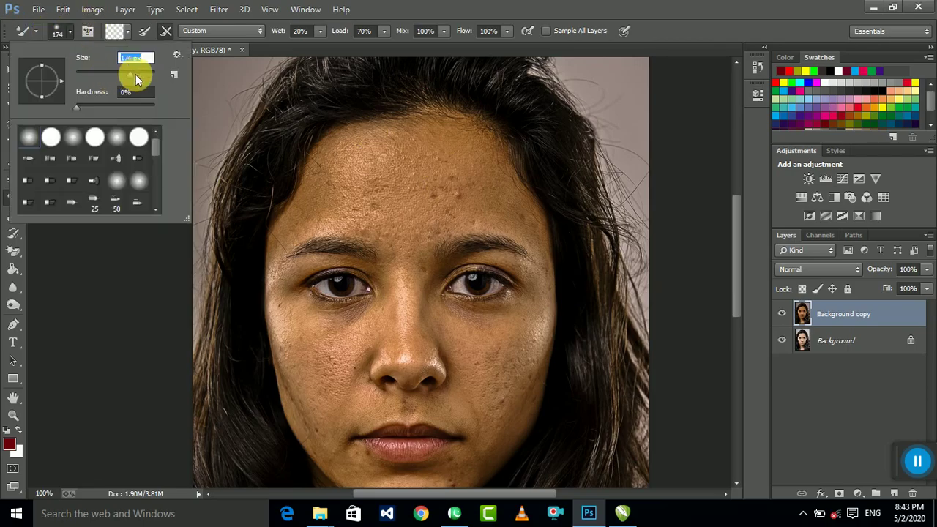
pyautogui.moveTo(136, 74); pyautogui.dragTo(139, 75)
pyautogui.click(446, 167)
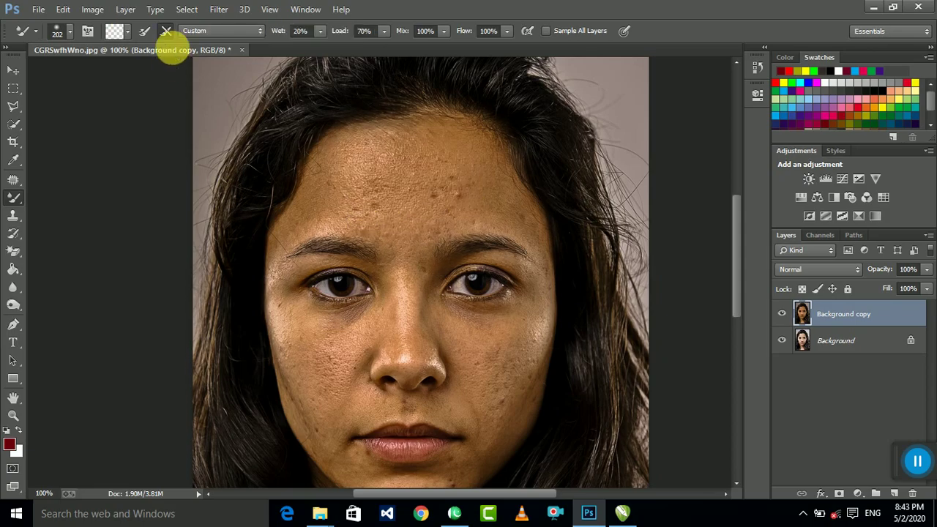
pyautogui.click(71, 32)
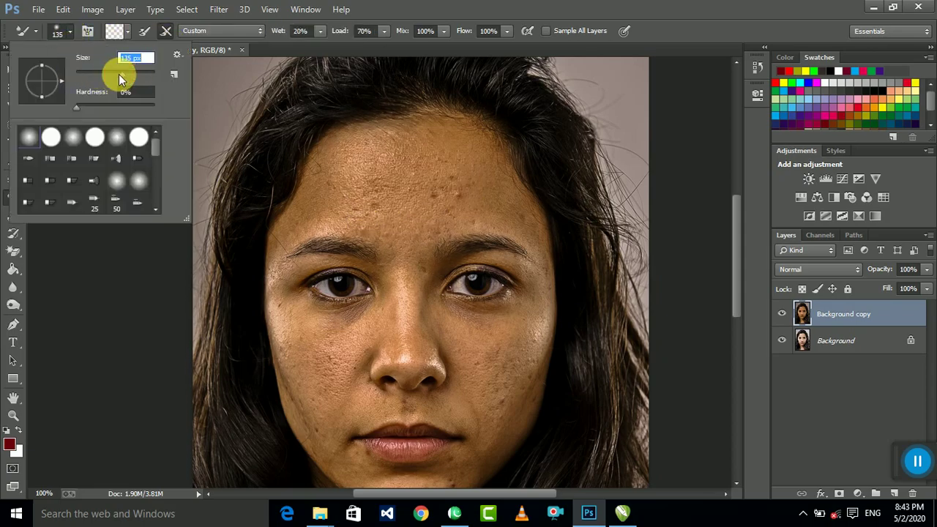
pyautogui.press('Return')
# - Smooth the forehead skin with Mixer Brush strokes and dabs on Background copy
pyautogui.moveTo(412, 153)
pyautogui.mouseDown()
pyautogui.moveTo(334, 211)
pyautogui.moveTo(429, 218)
pyautogui.moveTo(410, 207)
pyautogui.moveTo(476, 190)
pyautogui.moveTo(412, 184)
pyautogui.moveTo(471, 170)
pyautogui.moveTo(431, 130)
pyautogui.moveTo(468, 164)
pyautogui.mouseUp()
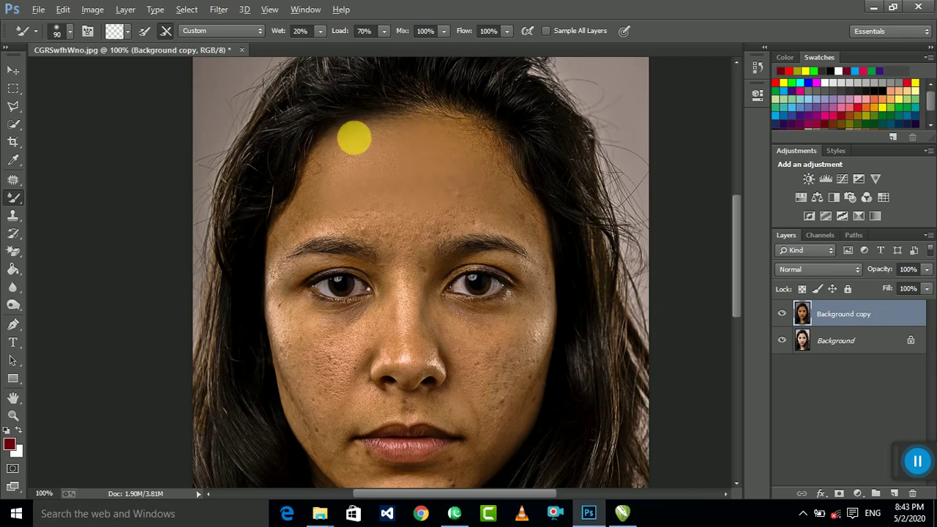
pyautogui.click(349, 221)
pyautogui.moveTo(348, 222); pyautogui.dragTo(468, 134)
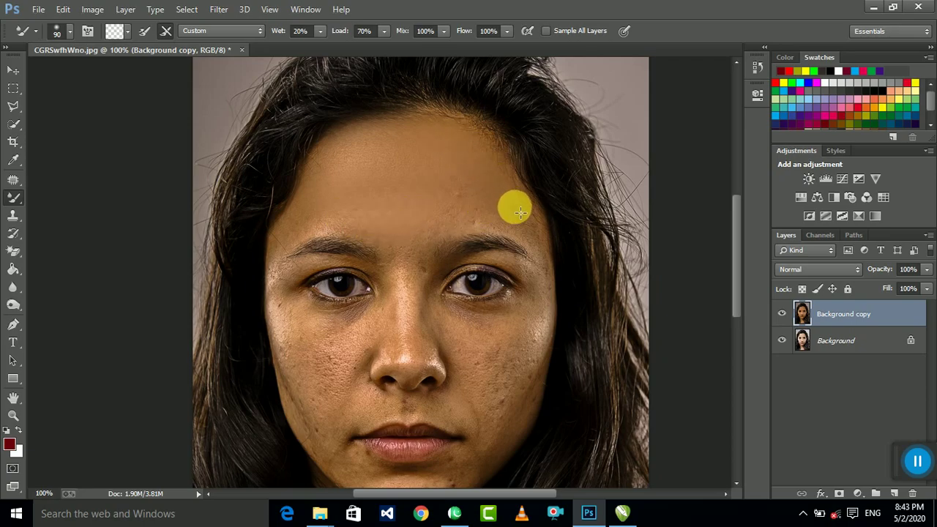
pyautogui.moveTo(535, 253); pyautogui.dragTo(518, 210)
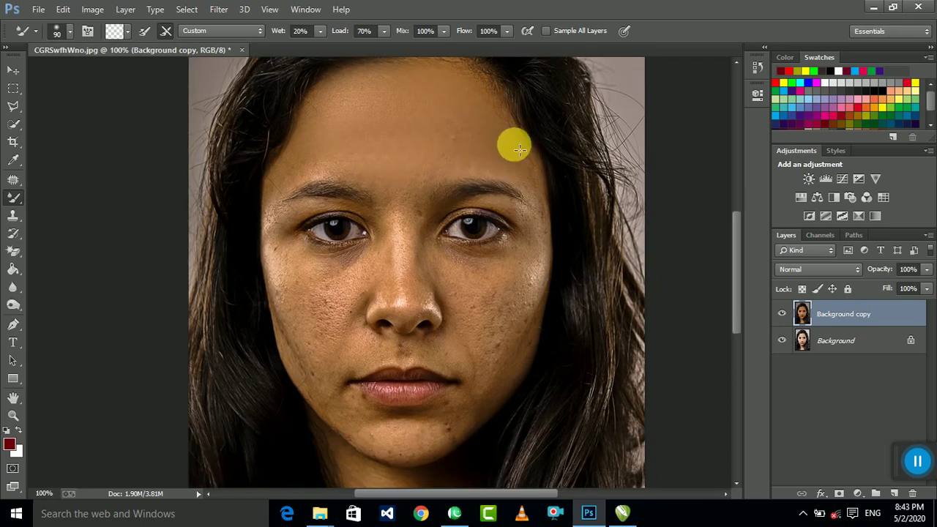
pyautogui.scroll(3, 456, 172)
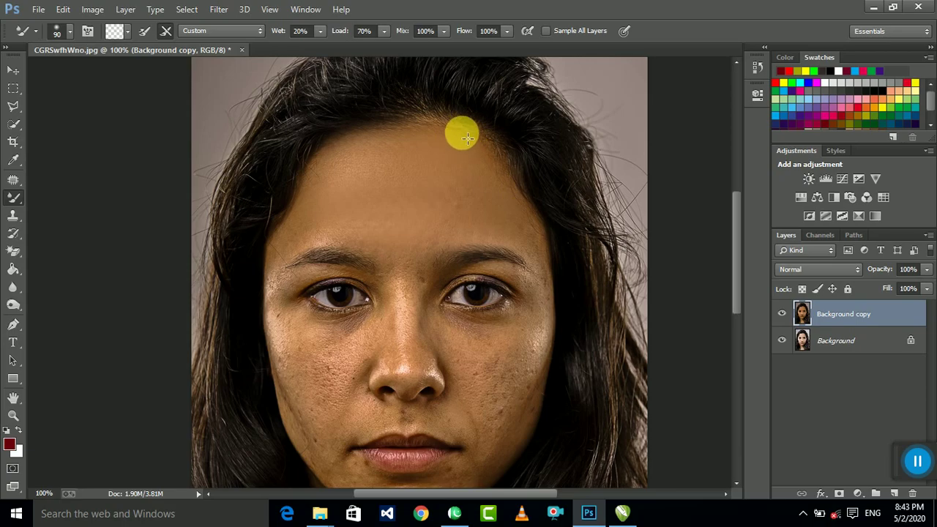
pyautogui.click(473, 222)
pyautogui.click(536, 240)
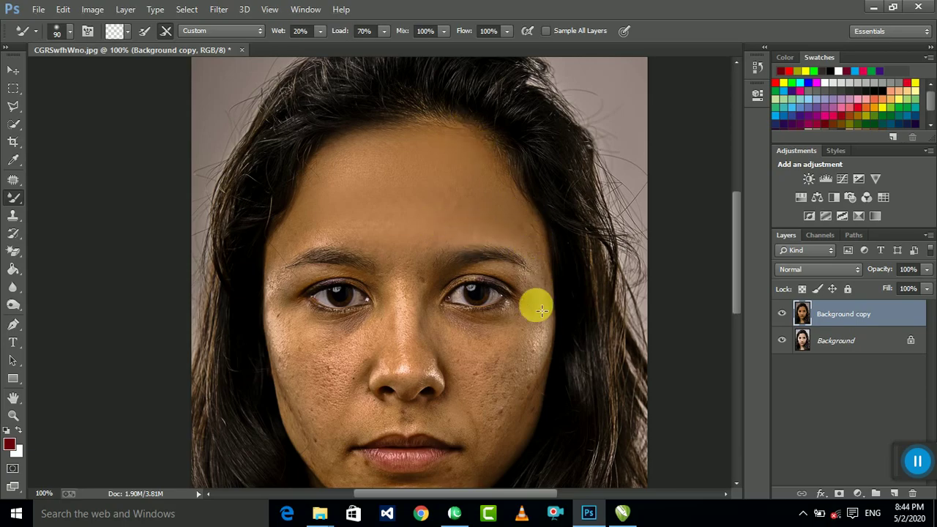
pyautogui.scroll(-1, 538, 285)
pyautogui.scroll(-5, 539, 257)
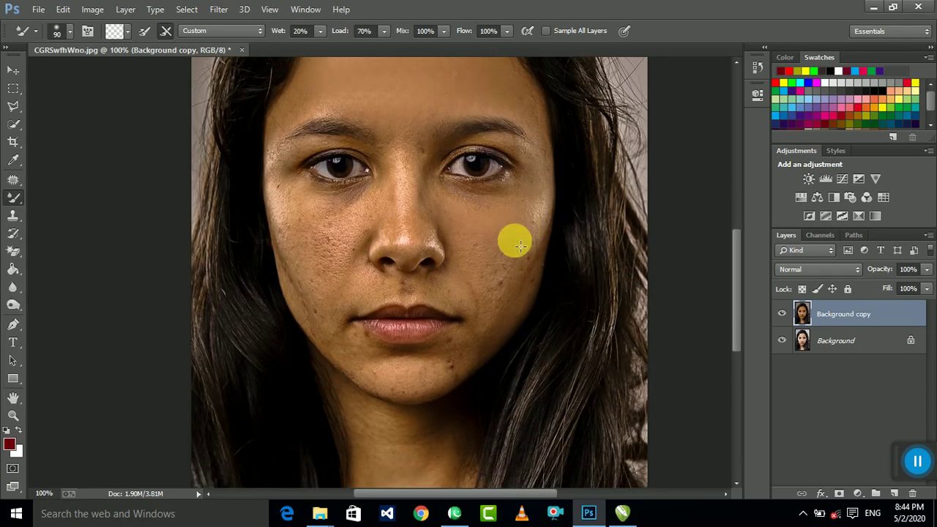
# - Blend the skin on both cheeks, the nose bridge, chin and neck, then return to 100%
pyautogui.moveTo(528, 257)
pyautogui.mouseDown()
pyautogui.moveTo(494, 272)
pyautogui.moveTo(512, 226)
pyautogui.moveTo(454, 208)
pyautogui.moveTo(514, 203)
pyautogui.moveTo(456, 203)
pyautogui.moveTo(452, 236)
pyautogui.moveTo(516, 282)
pyautogui.moveTo(486, 281)
pyautogui.mouseUp()
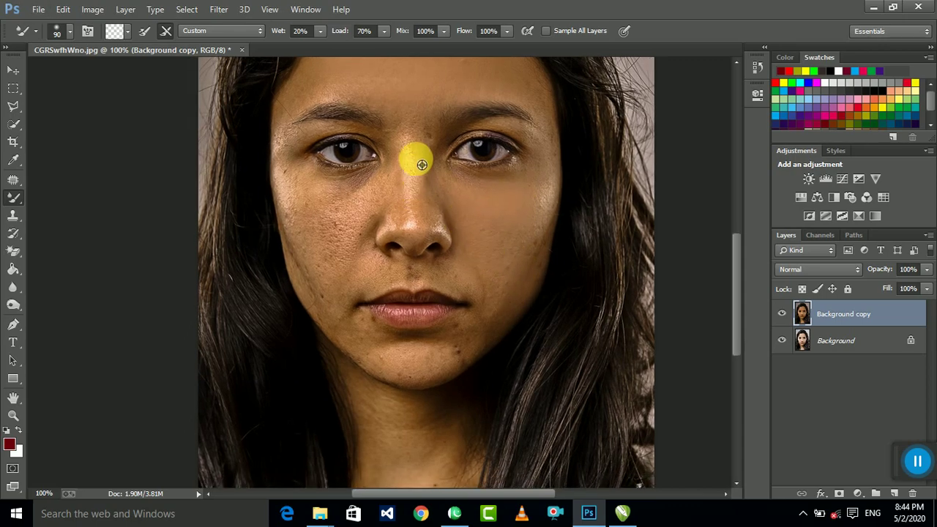
pyautogui.moveTo(411, 187)
pyautogui.mouseDown()
pyautogui.moveTo(435, 198)
pyautogui.moveTo(409, 179)
pyautogui.moveTo(392, 205)
pyautogui.moveTo(341, 188)
pyautogui.mouseUp()
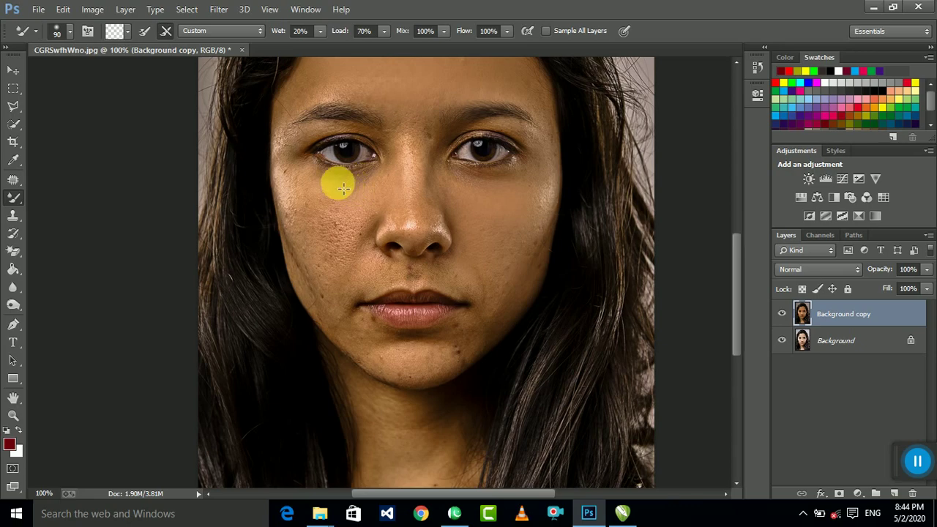
pyautogui.moveTo(320, 198)
pyautogui.mouseDown()
pyautogui.moveTo(286, 173)
pyautogui.moveTo(423, 278)
pyautogui.mouseUp()
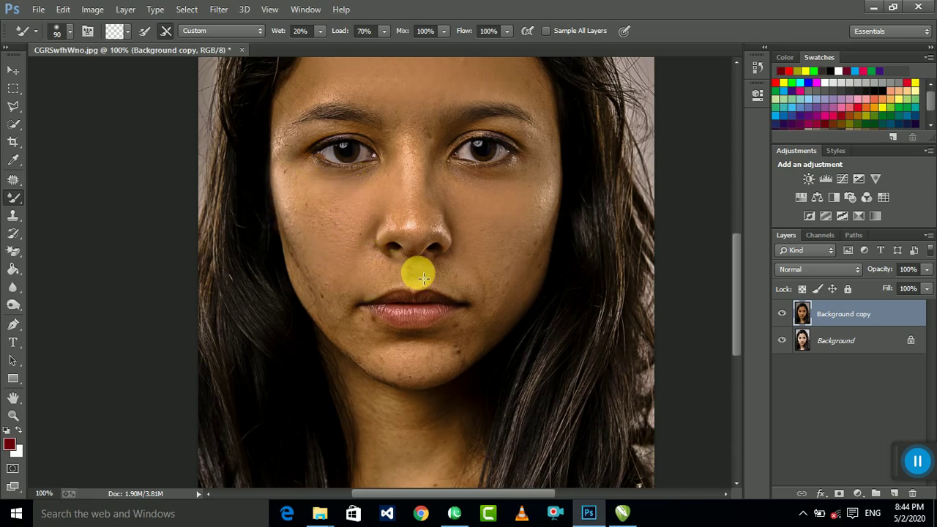
pyautogui.moveTo(360, 272); pyautogui.dragTo(314, 265)
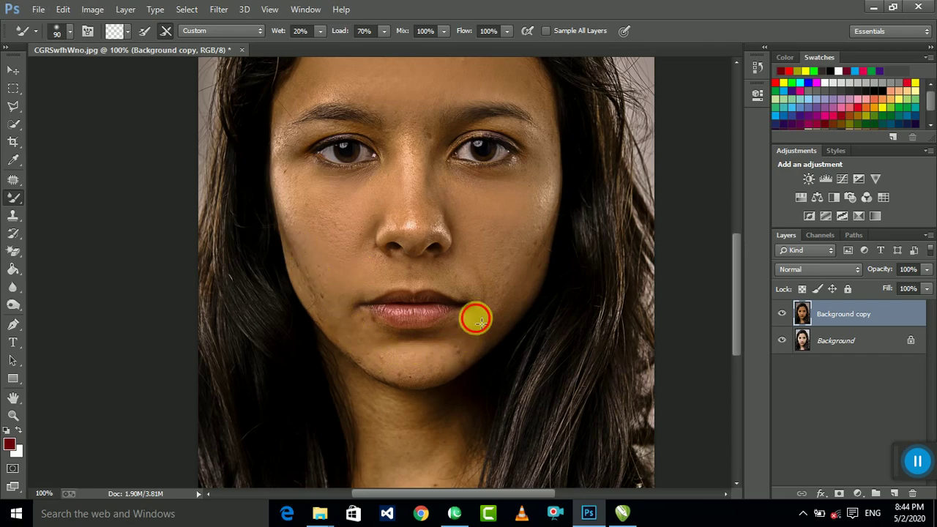
pyautogui.moveTo(479, 322); pyautogui.dragTo(345, 344)
pyautogui.hotkey('ctrl', '-')
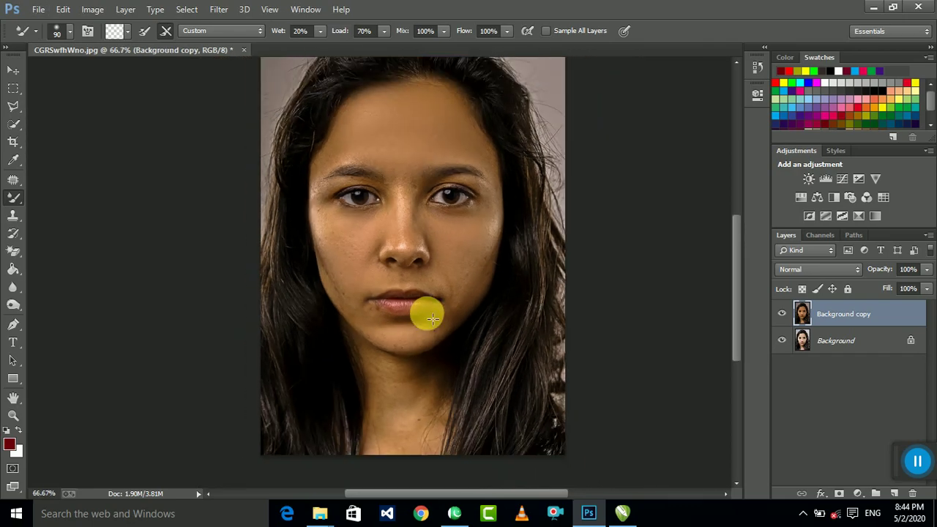
pyautogui.moveTo(437, 374)
pyautogui.mouseDown()
pyautogui.moveTo(435, 403)
pyautogui.moveTo(387, 442)
pyautogui.moveTo(418, 427)
pyautogui.moveTo(399, 406)
pyautogui.moveTo(412, 369)
pyautogui.moveTo(362, 339)
pyautogui.moveTo(387, 251)
pyautogui.mouseUp()
pyautogui.scroll(2, 399, 256)
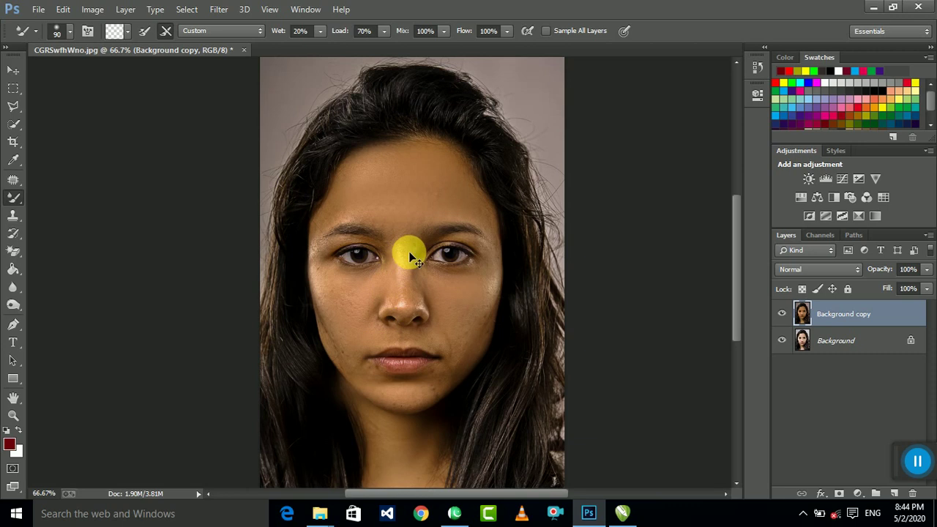
pyautogui.hotkey('ctrl', '+')
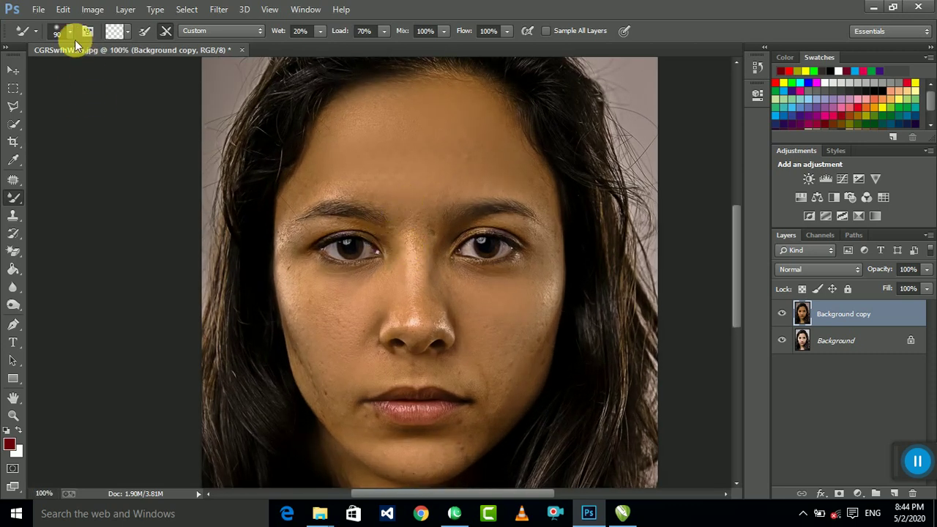
# - Reduce the Mixer Brush size from 90 to 66 px
pyautogui.click(70, 31)
pyautogui.moveTo(83, 56); pyautogui.dragTo(95, 63)
pyautogui.press('Return')
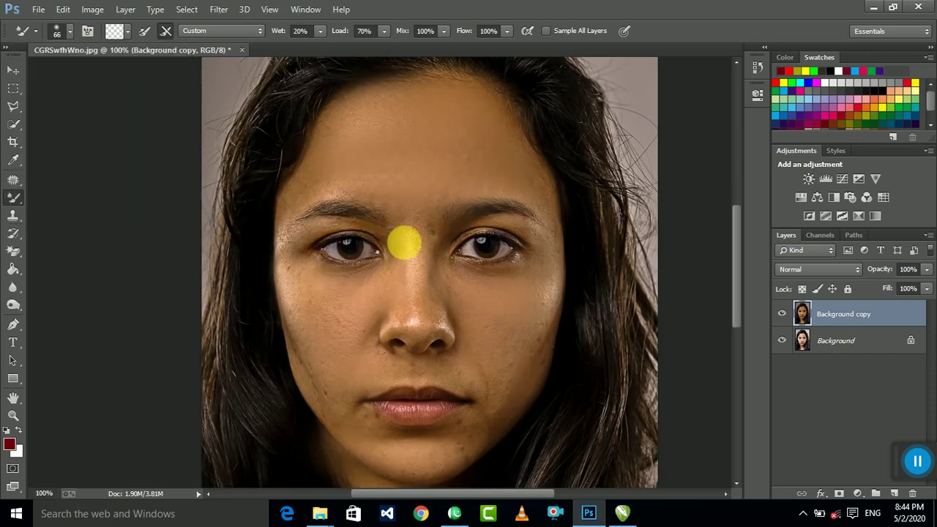
# - Smooth the skin around the left eyebrow, nose tip, right cheek and nose bridge
pyautogui.moveTo(341, 217); pyautogui.dragTo(316, 226)
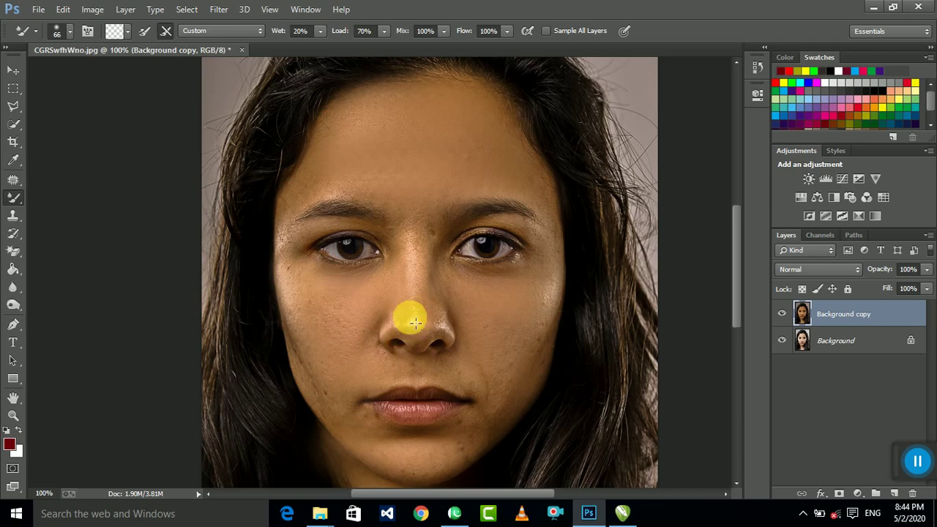
pyautogui.moveTo(432, 356); pyautogui.dragTo(306, 362)
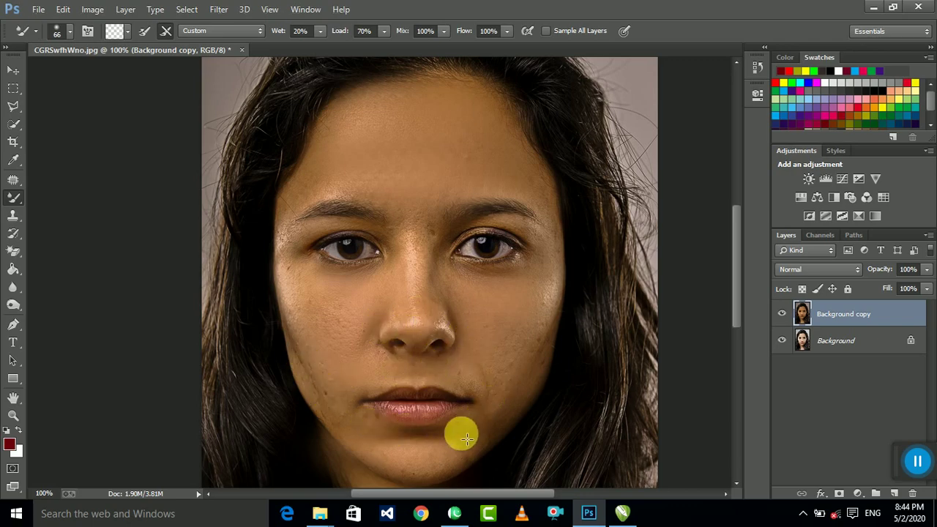
pyautogui.moveTo(540, 378); pyautogui.dragTo(557, 339)
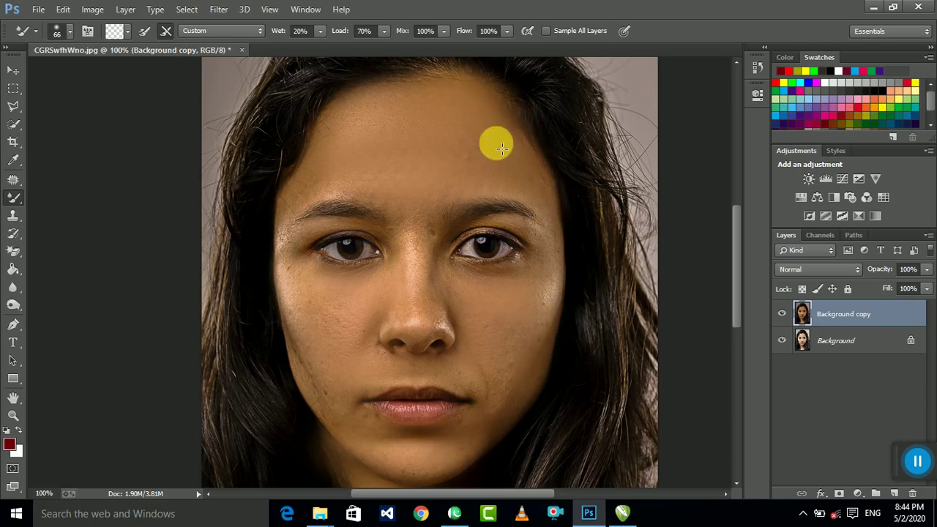
pyautogui.moveTo(418, 224); pyautogui.dragTo(428, 233)
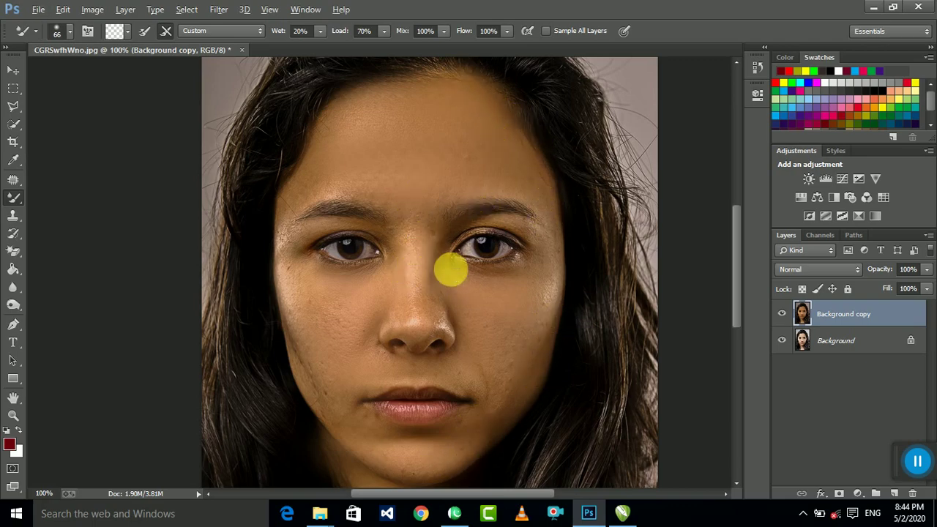
# - Toggle the retouched Background copy off and on to compare with the original, then recentre the face
pyautogui.hotkey('ctrl', '-')
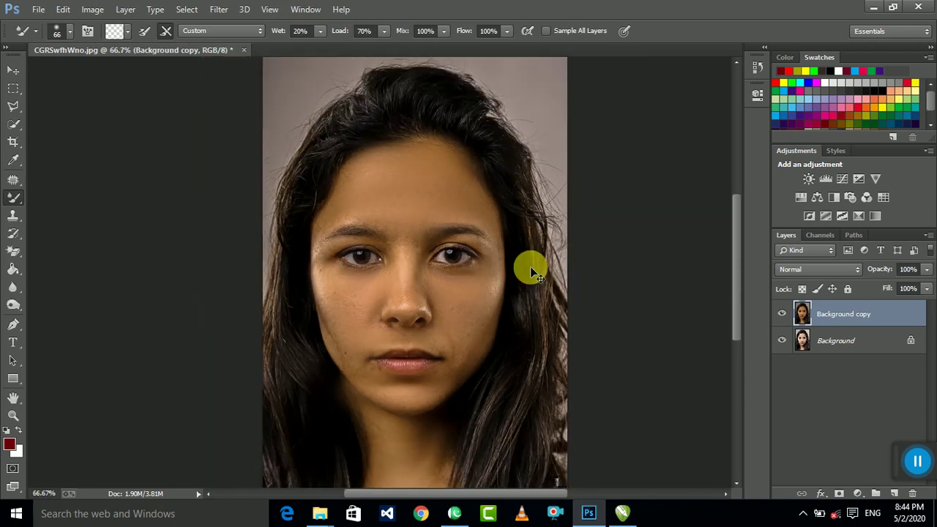
pyautogui.click(782, 314)
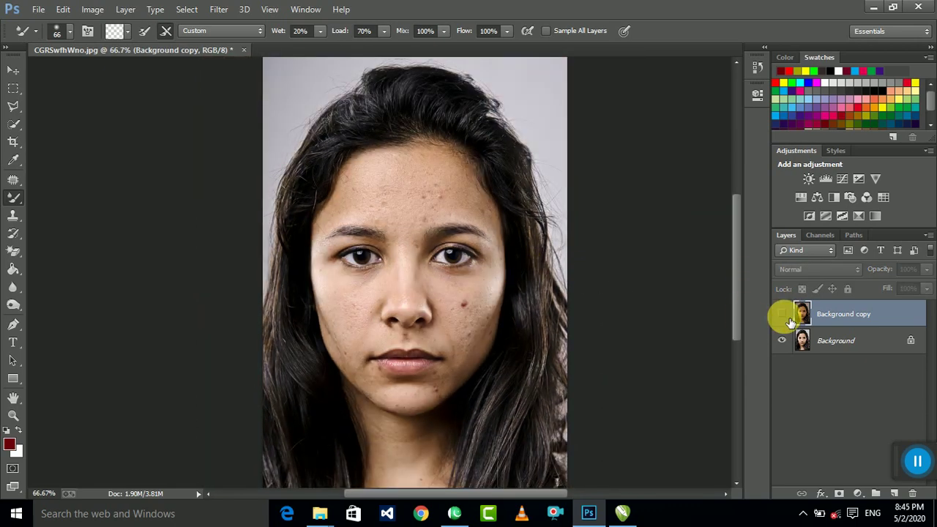
pyautogui.click(782, 314)
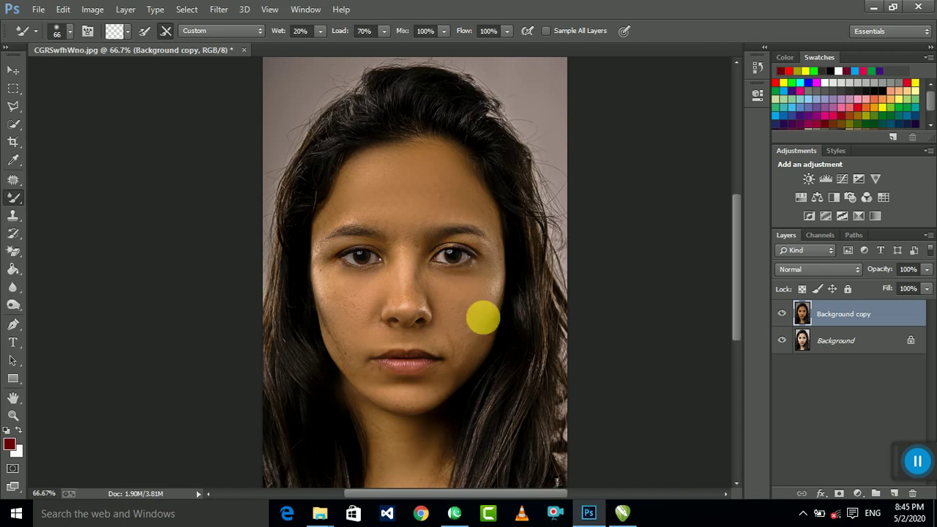
pyautogui.moveTo(481, 313); pyautogui.dragTo(469, 280)
pyautogui.scroll(1, 464, 276)
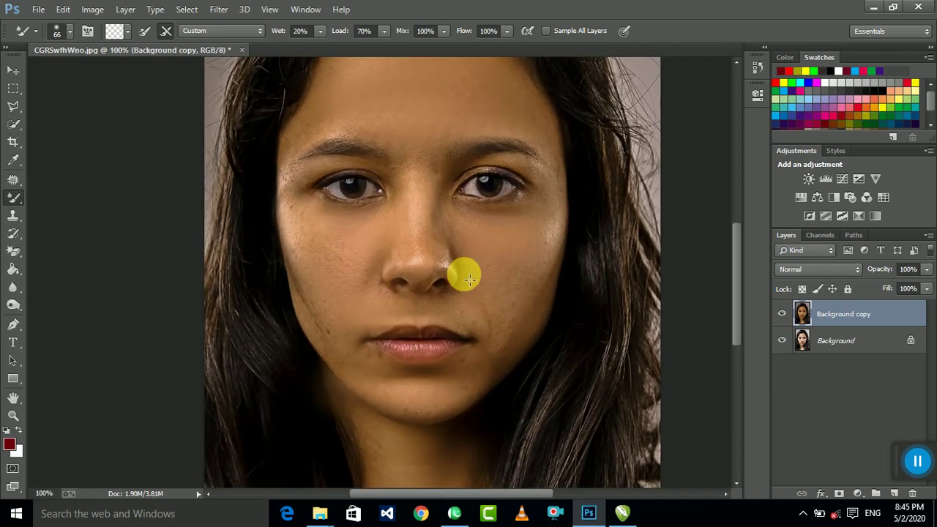
pyautogui.scroll(1, 422, 163)
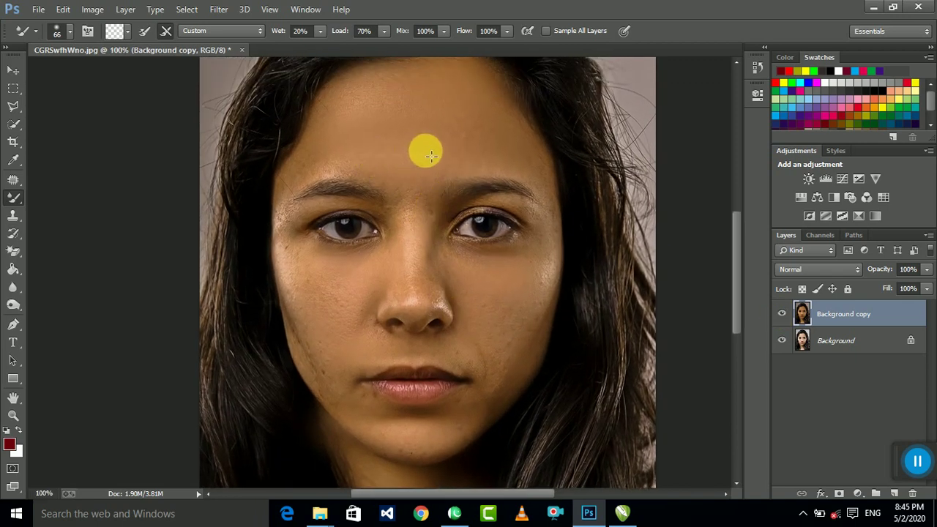
# - Further smooth the forehead, left cheek, lower cheek and between the eyes, then compare again
pyautogui.moveTo(341, 165); pyautogui.dragTo(395, 180)
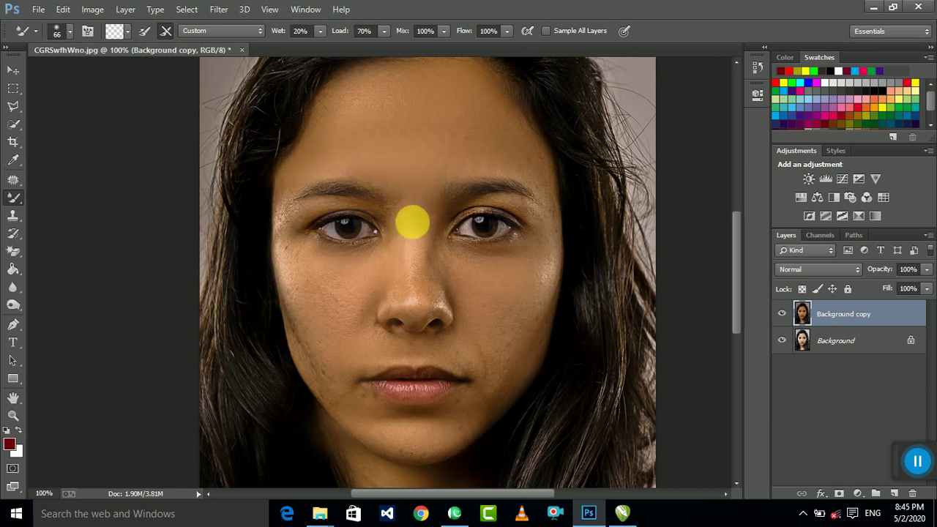
pyautogui.moveTo(282, 212); pyautogui.dragTo(278, 287)
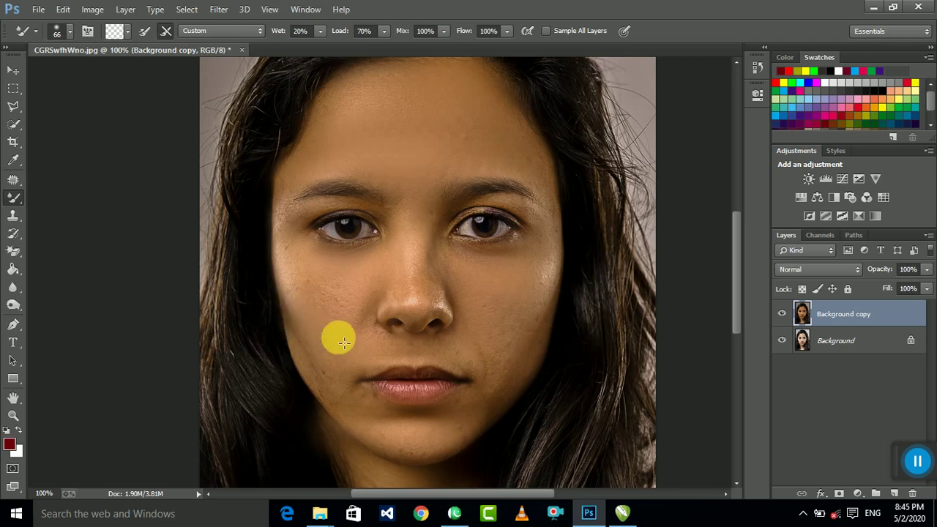
pyautogui.moveTo(335, 334); pyautogui.dragTo(329, 391)
pyautogui.moveTo(391, 418); pyautogui.dragTo(374, 318)
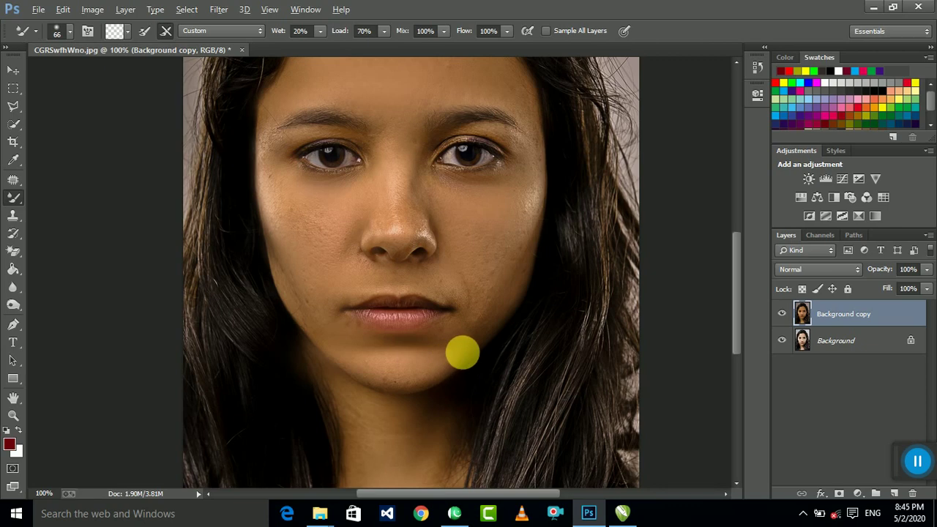
pyautogui.scroll(-2, 450, 344)
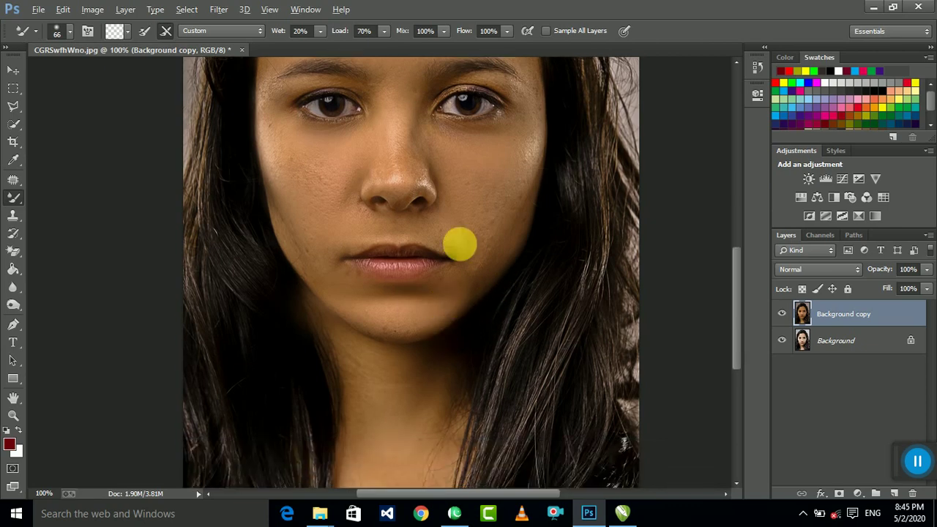
pyautogui.moveTo(456, 153); pyautogui.dragTo(435, 209)
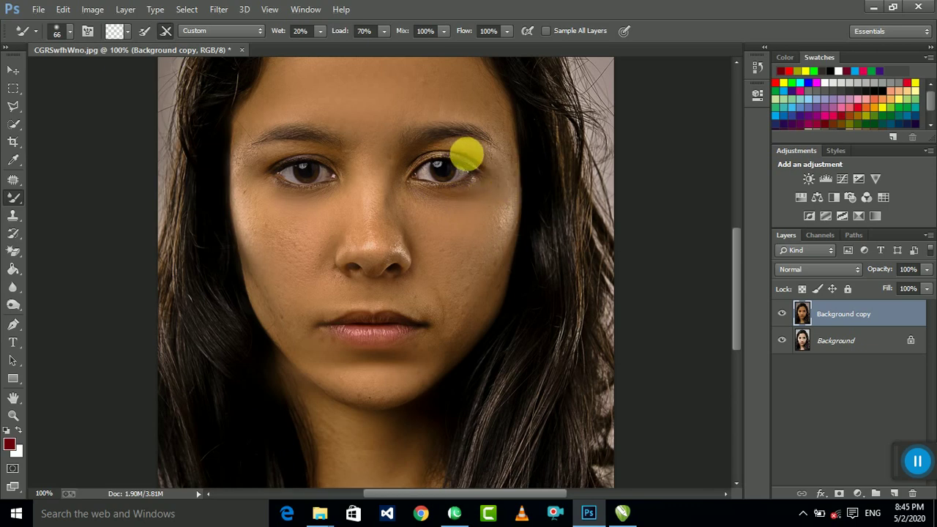
pyautogui.click(345, 161)
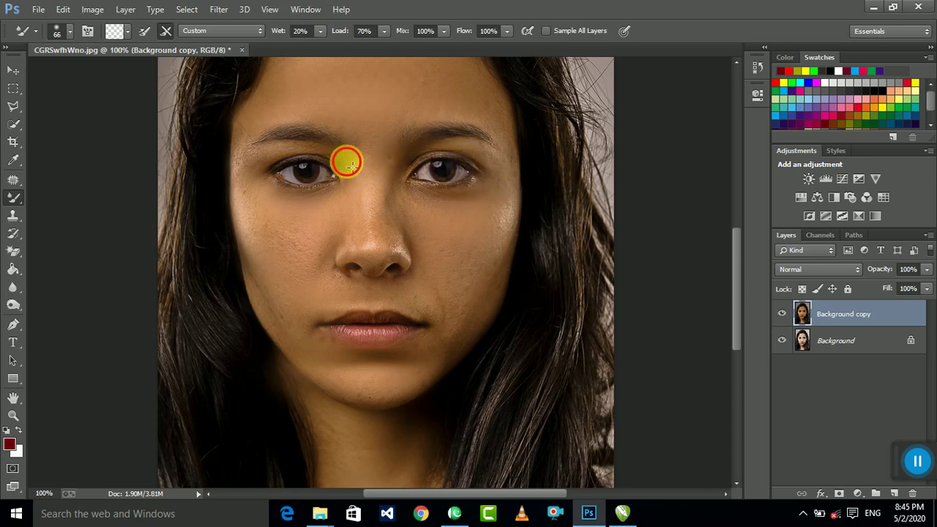
pyautogui.hotkey('ctrl', '-')
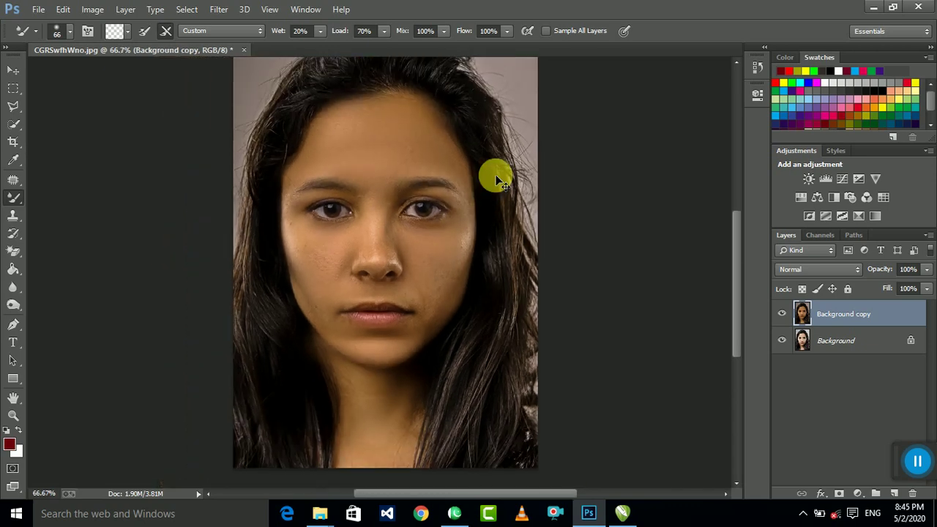
pyautogui.click(784, 315)
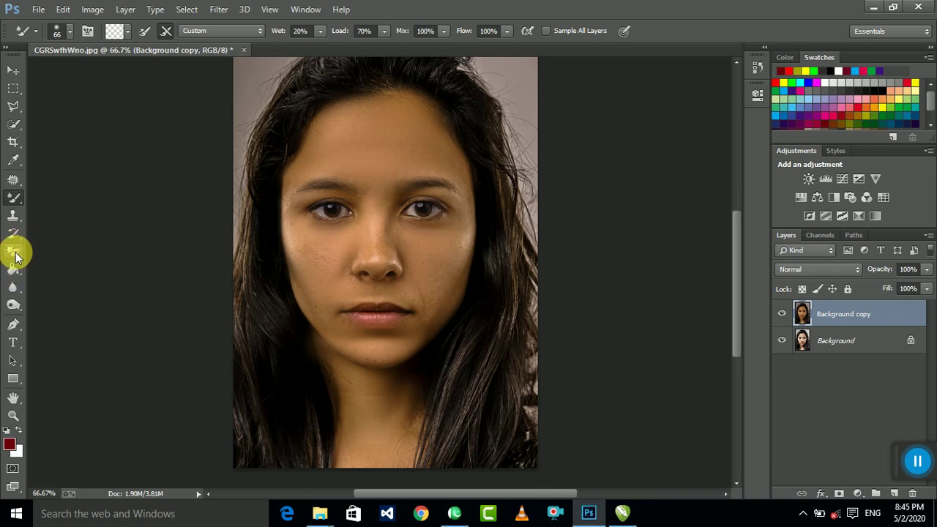
# - Brighten both irises with the Dodge Tool (Midtones, 20% exposure) using a 31 px brush
pyautogui.rightClick(13, 304)
pyautogui.click(59, 304)
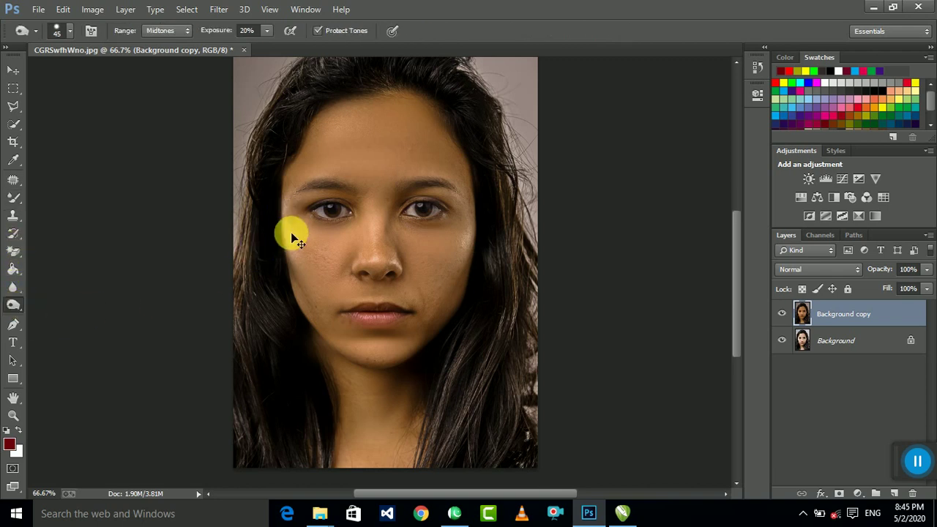
pyautogui.hotkey('ctrl', '+')
pyautogui.click(70, 31)
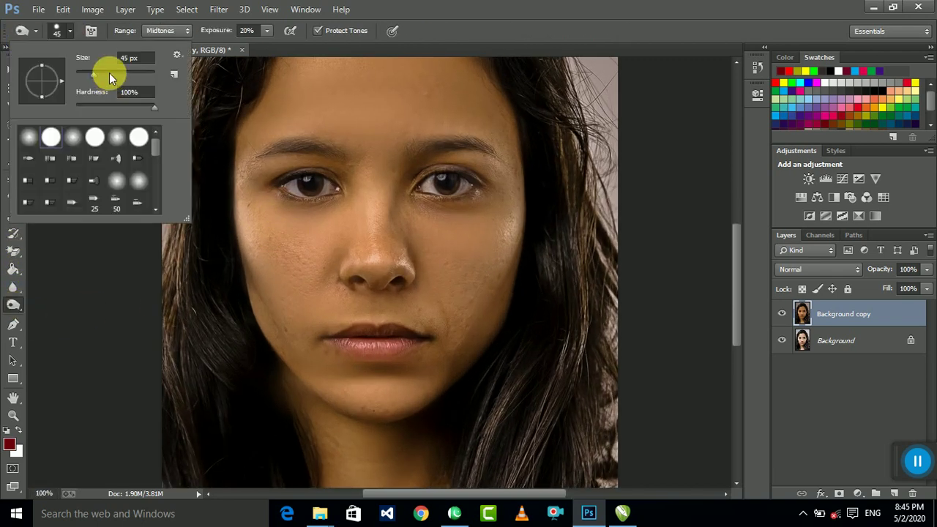
pyautogui.moveTo(88, 76); pyautogui.dragTo(83, 73)
pyautogui.click(322, 185)
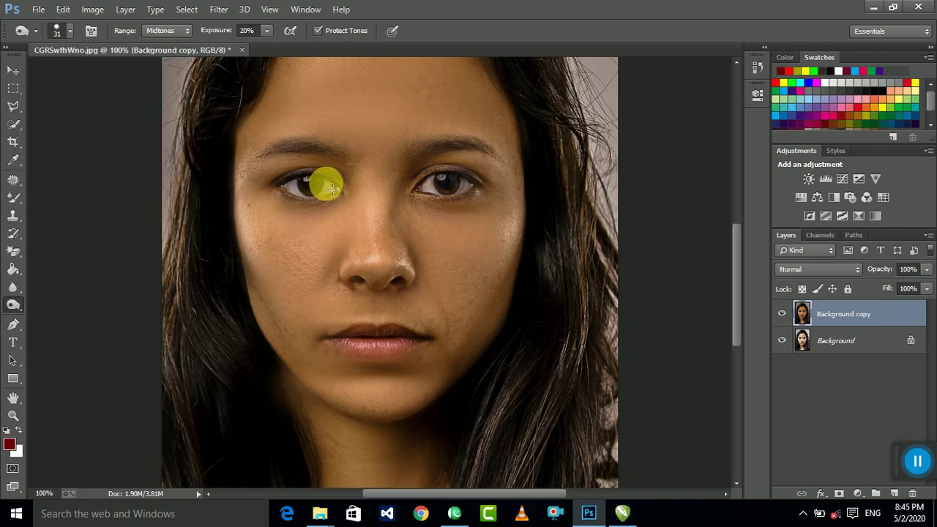
pyautogui.moveTo(298, 193); pyautogui.dragTo(302, 197)
pyautogui.moveTo(449, 184); pyautogui.dragTo(436, 191)
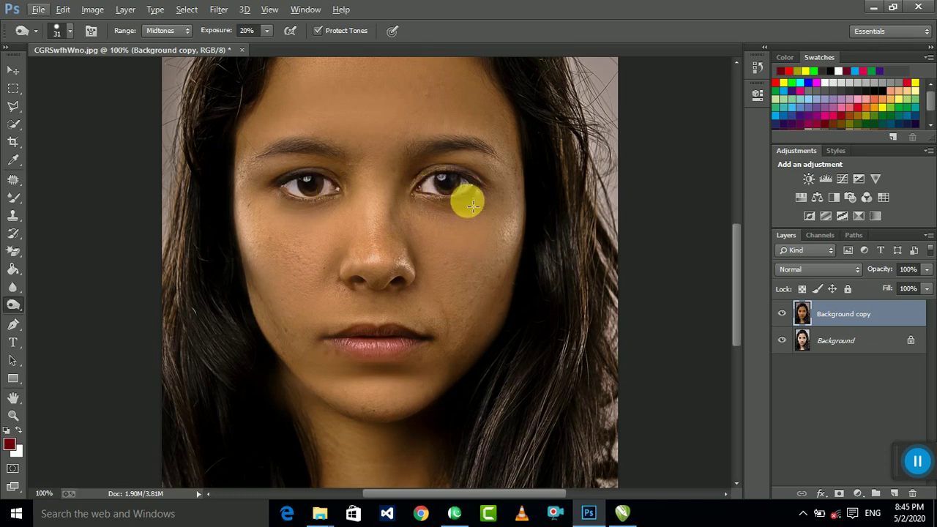
# - Toggle Background copy's visibility to compare with the original, then zoom out
pyautogui.click(782, 314)
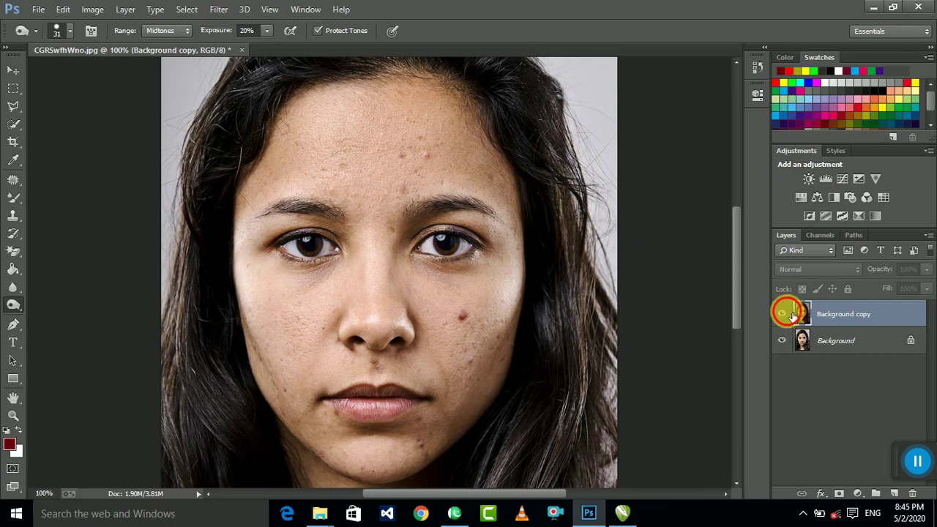
pyautogui.click(783, 314)
pyautogui.click(783, 314)
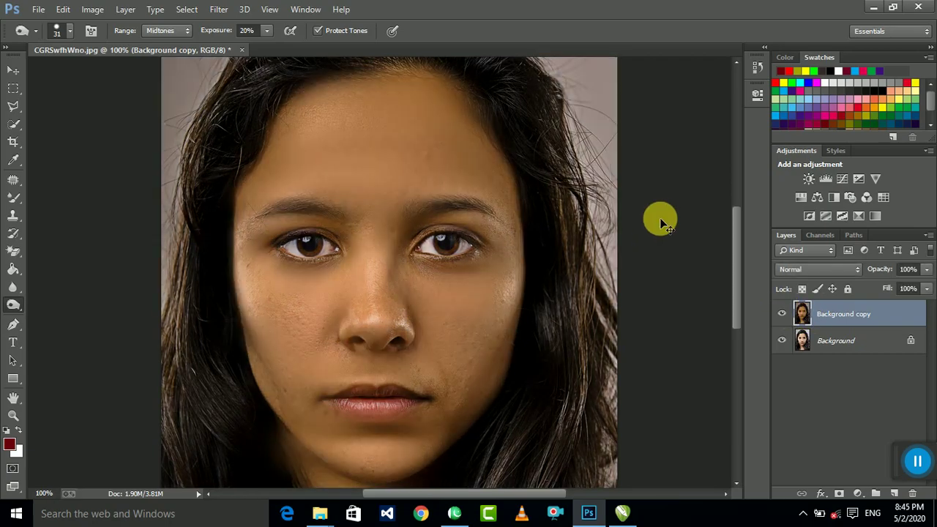
pyautogui.hotkey('ctrl', '-')
pyautogui.hotkey('ctrl', '-')
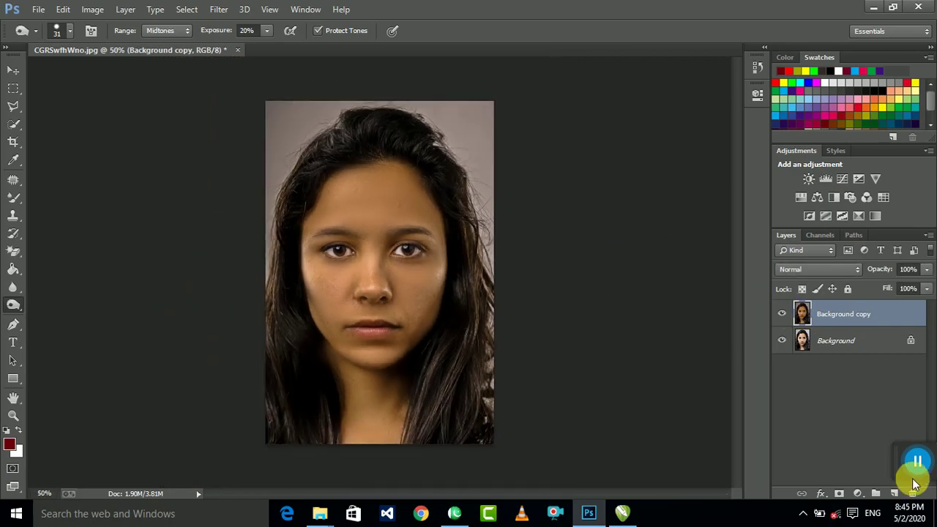
# - Add a Selective Color adjustment layer with Reds Black set to -47
pyautogui.click(858, 493)
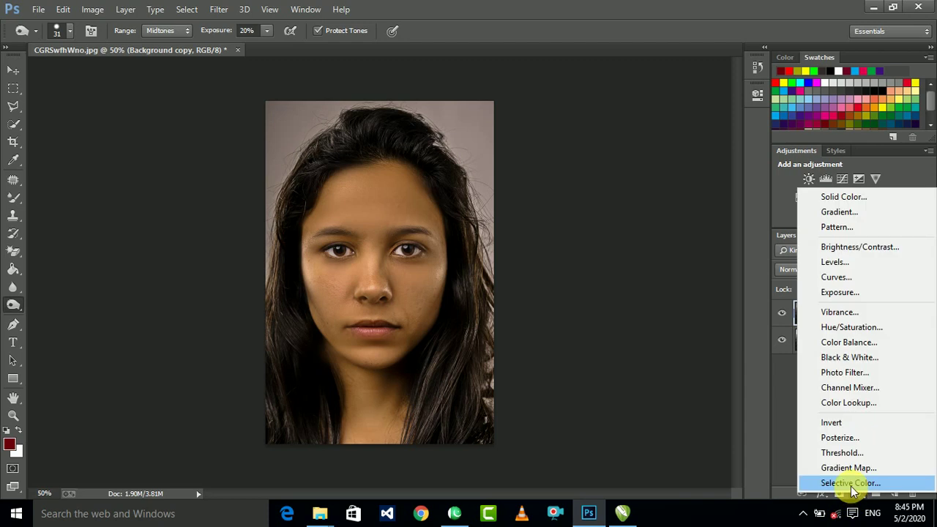
pyautogui.click(840, 484)
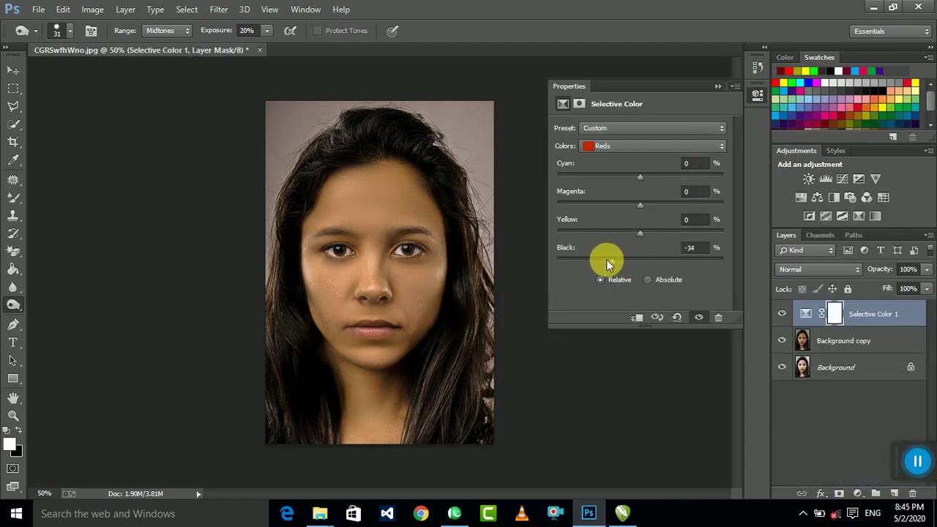
pyautogui.moveTo(606, 259)
pyautogui.mouseDown()
pyautogui.moveTo(593, 260)
pyautogui.moveTo(601, 260)
pyautogui.mouseUp()
pyautogui.click(716, 86)
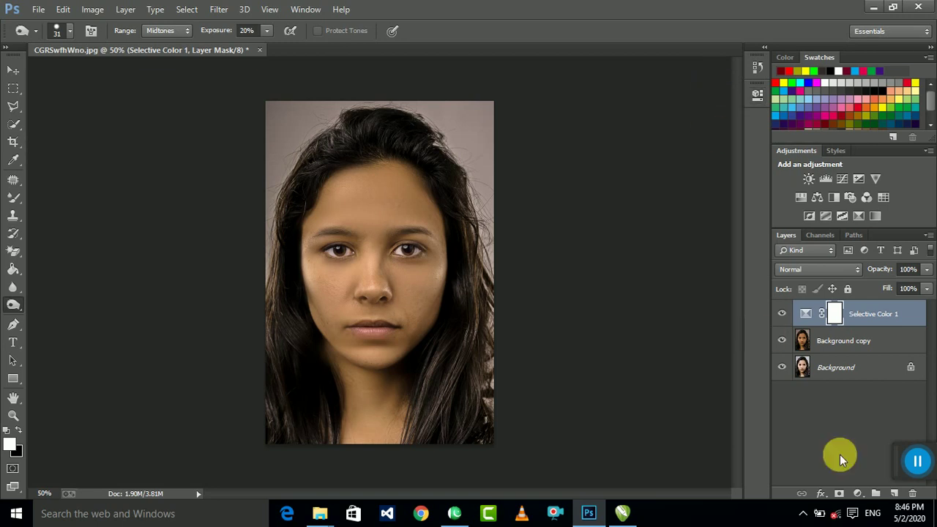
# - Add a second Selective Color layer with Blacks Black raised to +8
pyautogui.click(858, 493)
pyautogui.click(853, 482)
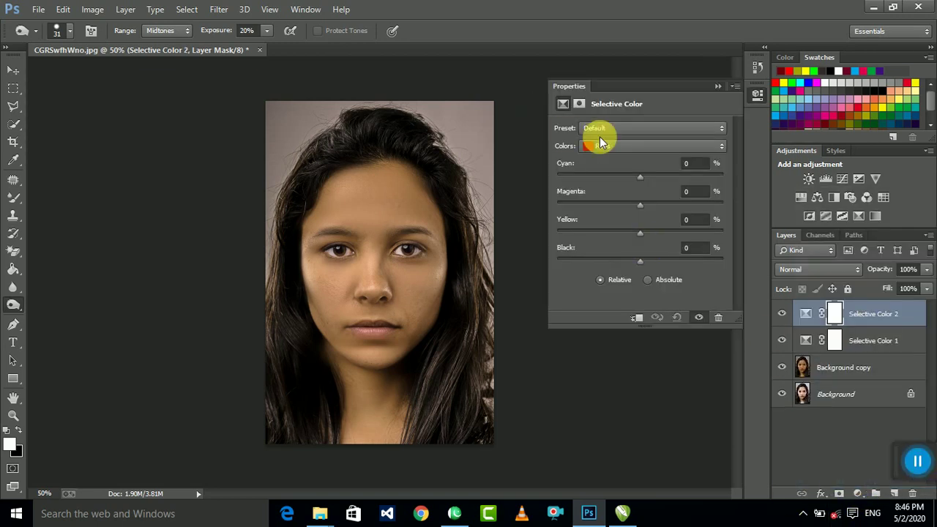
pyautogui.click(625, 146)
pyautogui.click(611, 249)
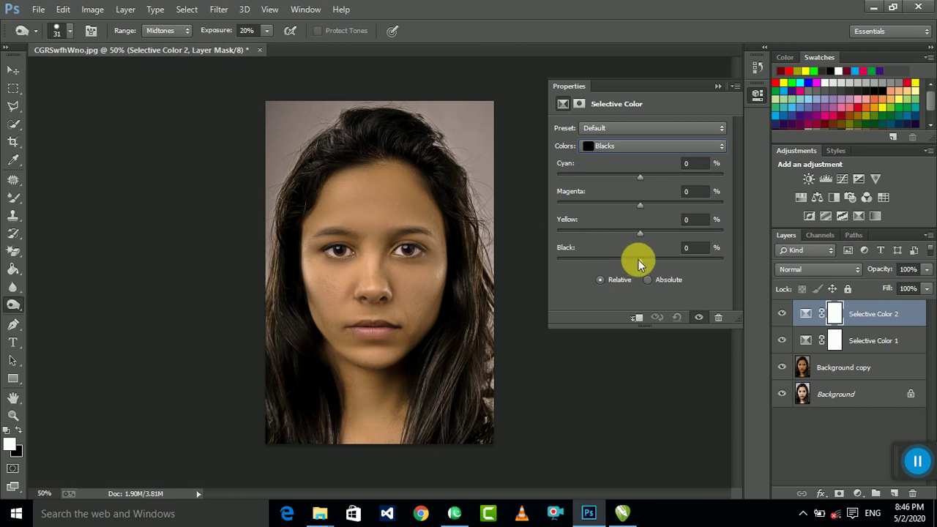
pyautogui.moveTo(645, 263); pyautogui.dragTo(648, 264)
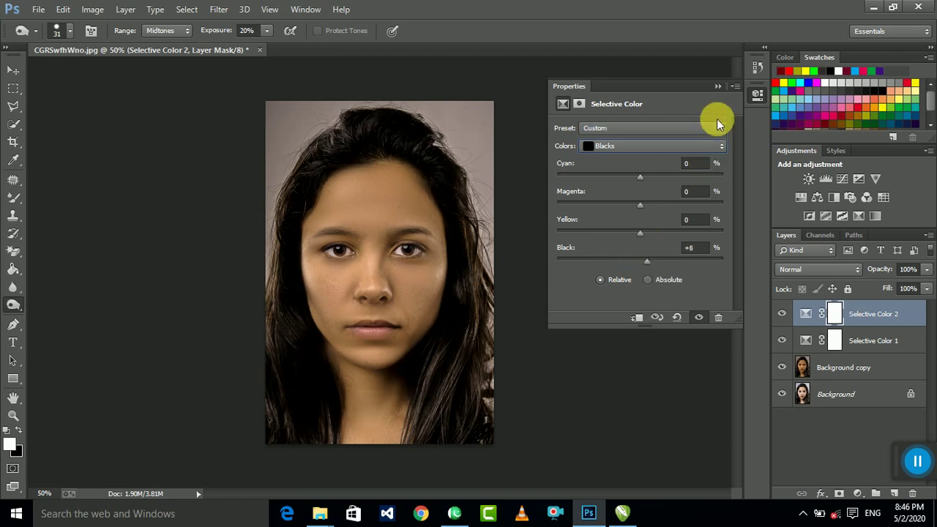
pyautogui.click(718, 87)
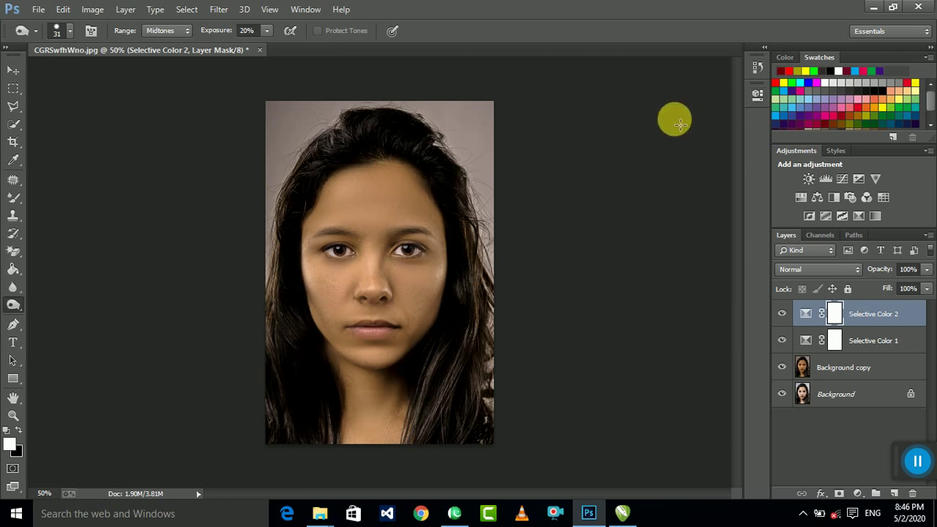
# - Darken the left eyebrow with the Burn Tool at a 24 px brush size
pyautogui.hotkey('ctrl', '+')
pyautogui.hotkey('ctrl', '+')
pyautogui.hotkey('ctrl', '+')
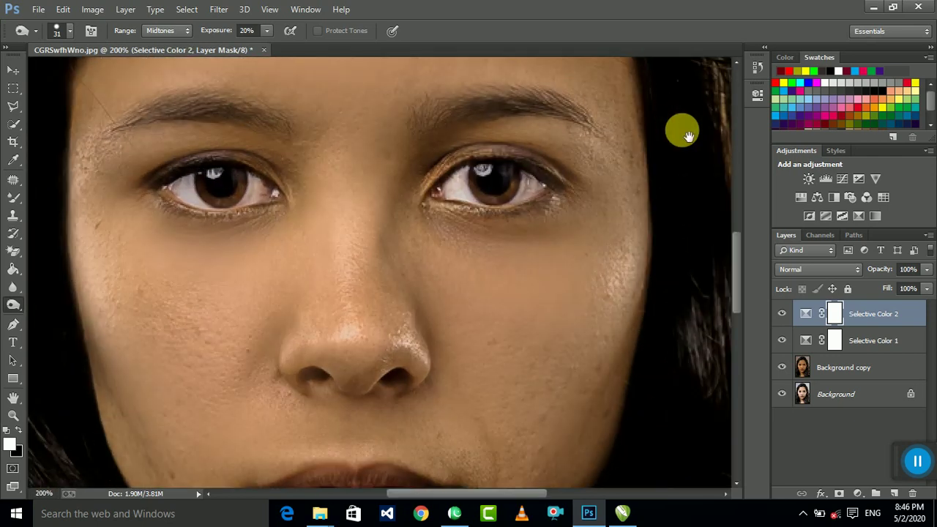
pyautogui.moveTo(482, 134); pyautogui.dragTo(480, 201)
pyautogui.rightClick(21, 307)
pyautogui.click(70, 313)
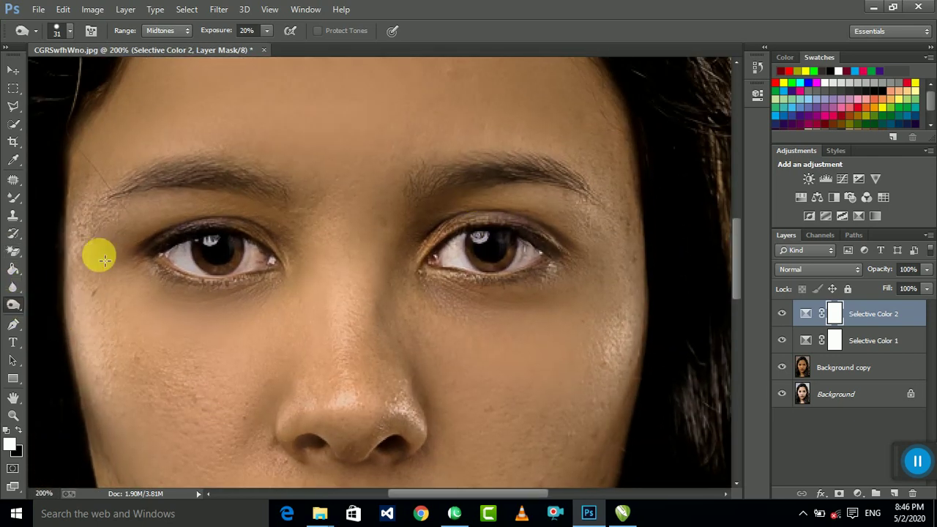
pyautogui.click(62, 31)
pyautogui.moveTo(84, 66); pyautogui.dragTo(83, 71)
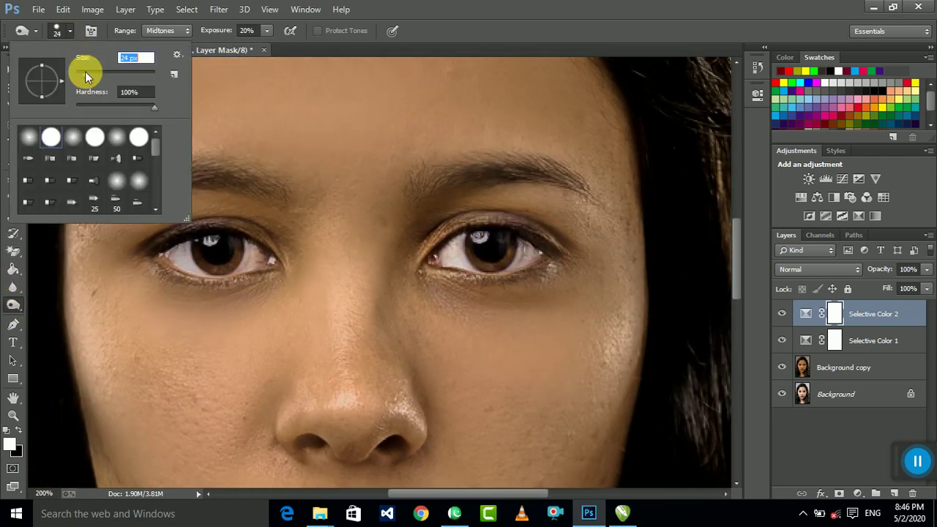
pyautogui.click(234, 179)
pyautogui.moveTo(172, 167); pyautogui.dragTo(235, 186)
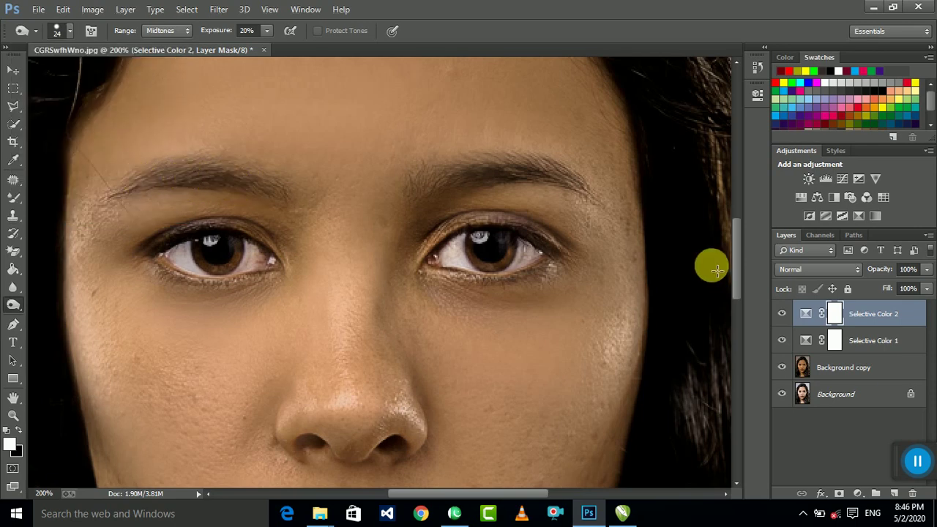
# - Merge both Selective Color layers and Background copy into one layer
pyautogui.keyDown('ctrl'); pyautogui.click(842, 340); pyautogui.keyUp('ctrl')
pyautogui.keyDown('ctrl'); pyautogui.click(879, 370); pyautogui.keyUp('ctrl')
pyautogui.rightClick(879, 370)
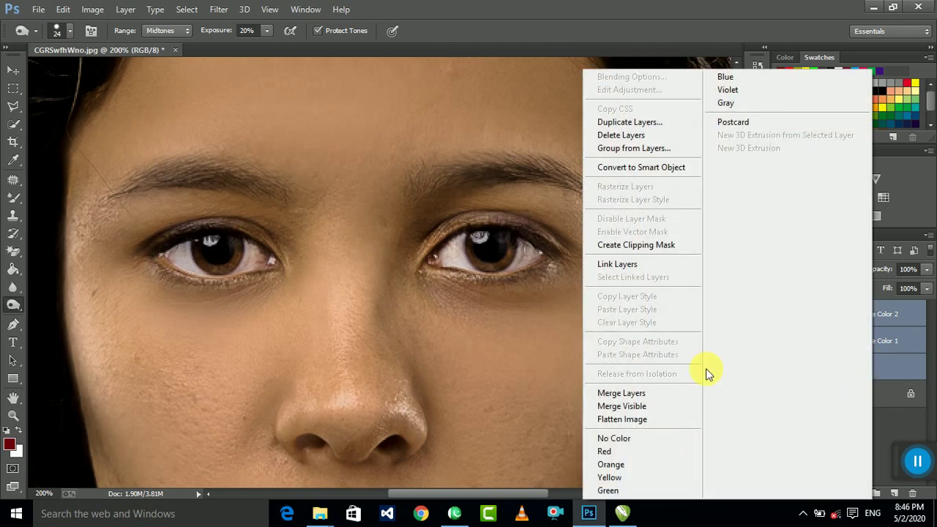
pyautogui.click(653, 395)
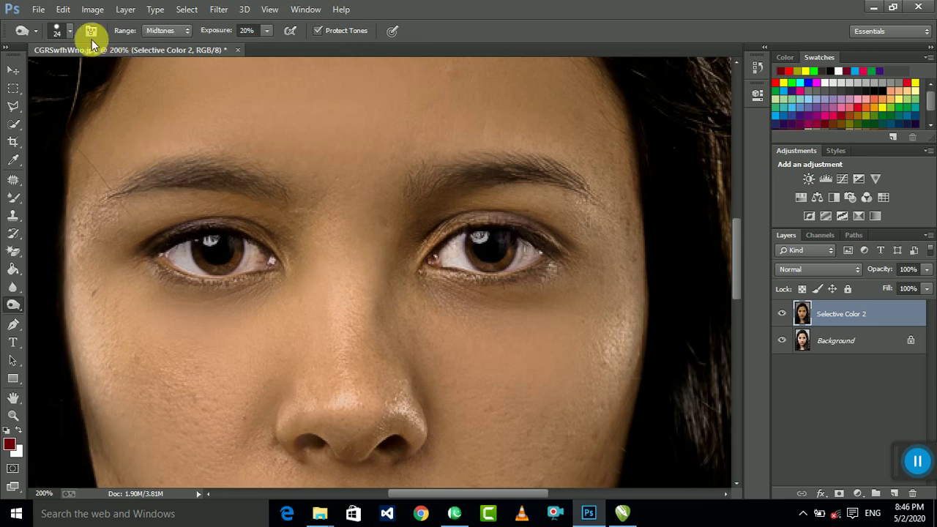
# - Burn along both eyebrows with a 13 px brush on Selective Color 2
pyautogui.click(71, 31)
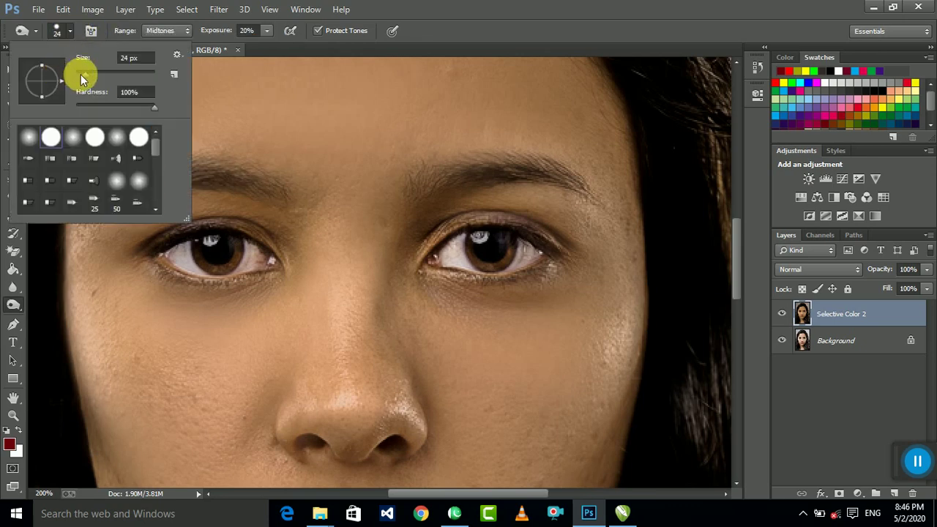
pyautogui.moveTo(81, 76); pyautogui.dragTo(82, 75)
pyautogui.click(268, 188)
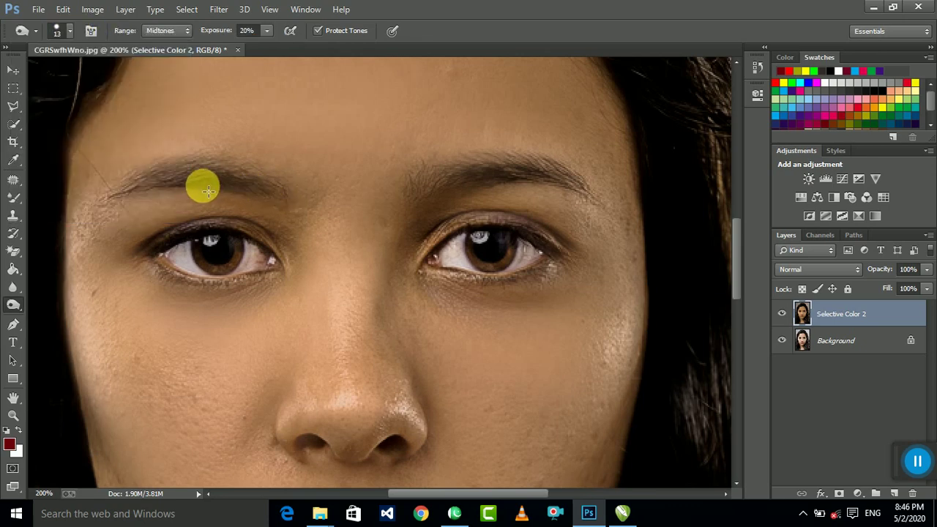
pyautogui.moveTo(169, 187)
pyautogui.mouseDown()
pyautogui.moveTo(163, 177)
pyautogui.moveTo(259, 192)
pyautogui.moveTo(157, 178)
pyautogui.moveTo(142, 195)
pyautogui.mouseUp()
pyautogui.rightClick(12, 304)
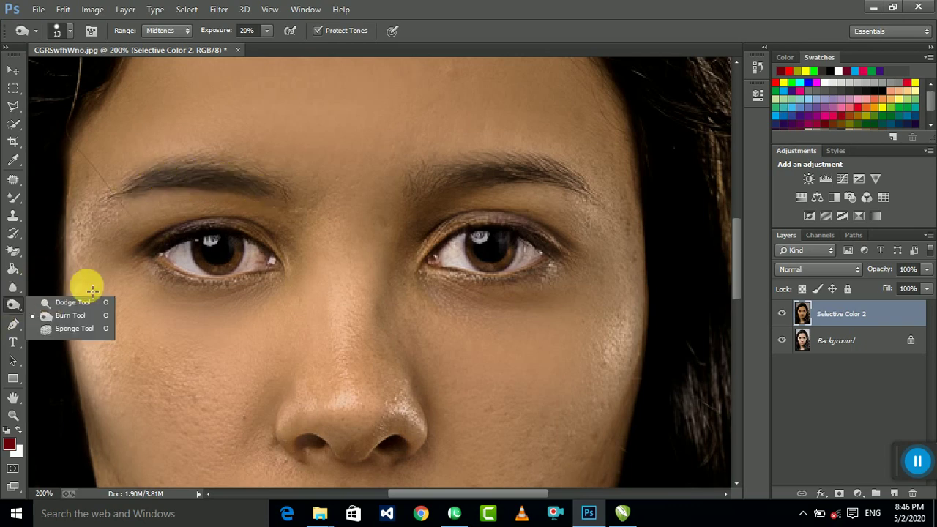
pyautogui.click(427, 4)
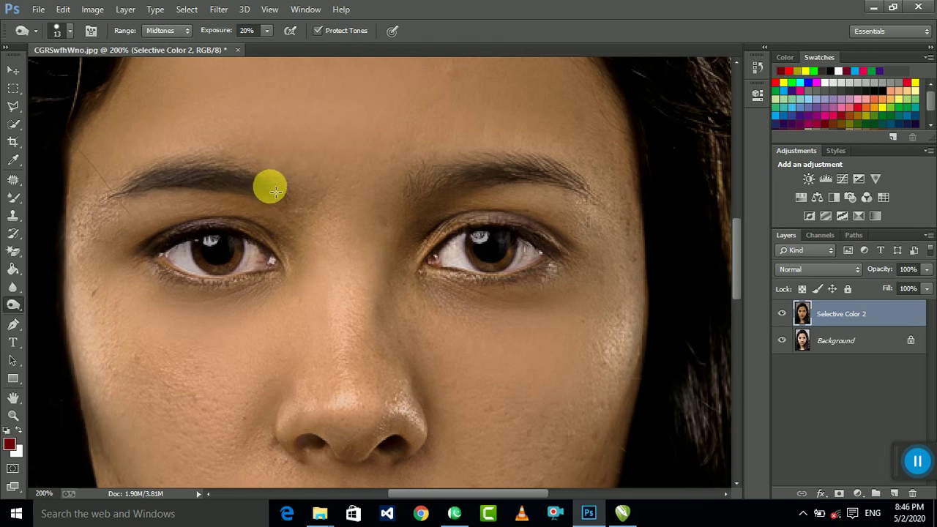
pyautogui.moveTo(275, 192); pyautogui.dragTo(155, 176)
pyautogui.moveTo(435, 184)
pyautogui.mouseDown()
pyautogui.moveTo(540, 171)
pyautogui.moveTo(428, 190)
pyautogui.moveTo(455, 191)
pyautogui.mouseUp()
pyautogui.moveTo(538, 178)
pyautogui.mouseDown()
pyautogui.moveTo(433, 184)
pyautogui.moveTo(550, 181)
pyautogui.moveTo(446, 180)
pyautogui.moveTo(548, 168)
pyautogui.moveTo(444, 184)
pyautogui.moveTo(523, 177)
pyautogui.mouseUp()
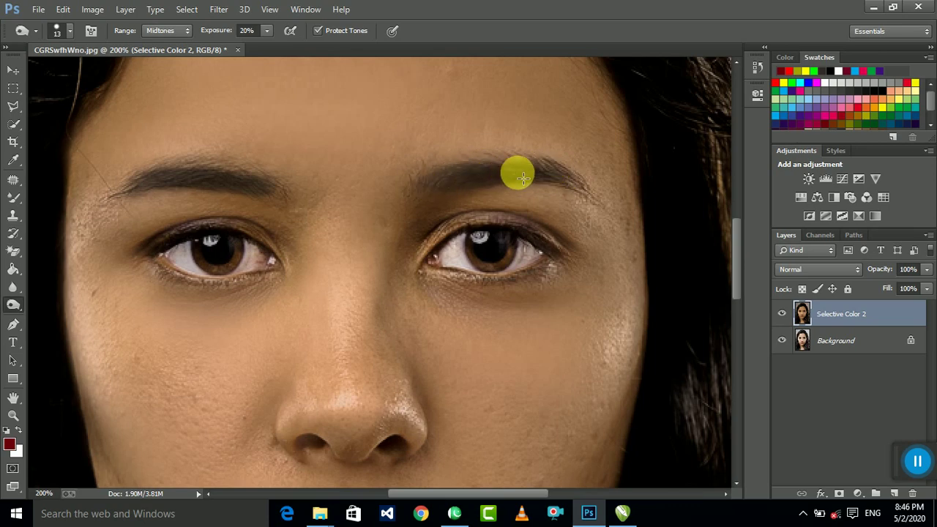
# - Toggle the merged layer's visibility to compare, then zoom in on the nose and lips
pyautogui.hotkey('ctrl', '-')
pyautogui.hotkey('ctrl', '-')
pyautogui.hotkey('ctrl', '-')
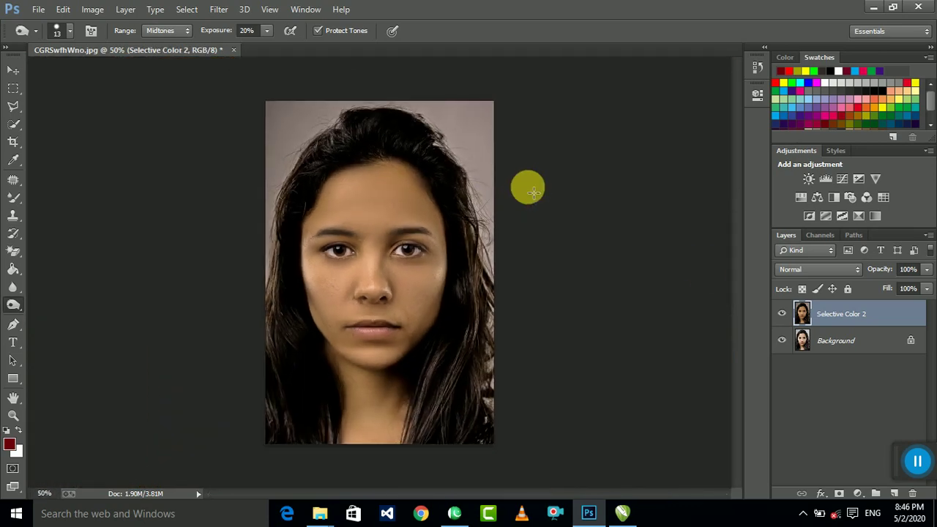
pyautogui.click(782, 314)
pyautogui.click(783, 315)
pyautogui.hotkey('ctrl', '+')
pyautogui.hotkey('ctrl', '+')
pyautogui.hotkey('ctrl', '+')
pyautogui.hotkey('ctrl', '+')
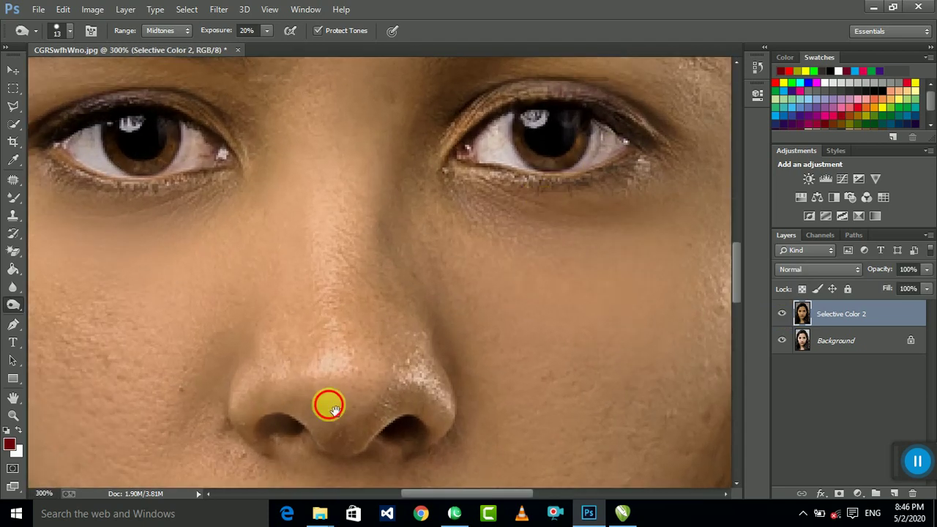
pyautogui.moveTo(329, 404)
pyautogui.mouseDown()
pyautogui.moveTo(366, 257)
pyautogui.moveTo(344, 263)
pyautogui.mouseUp()
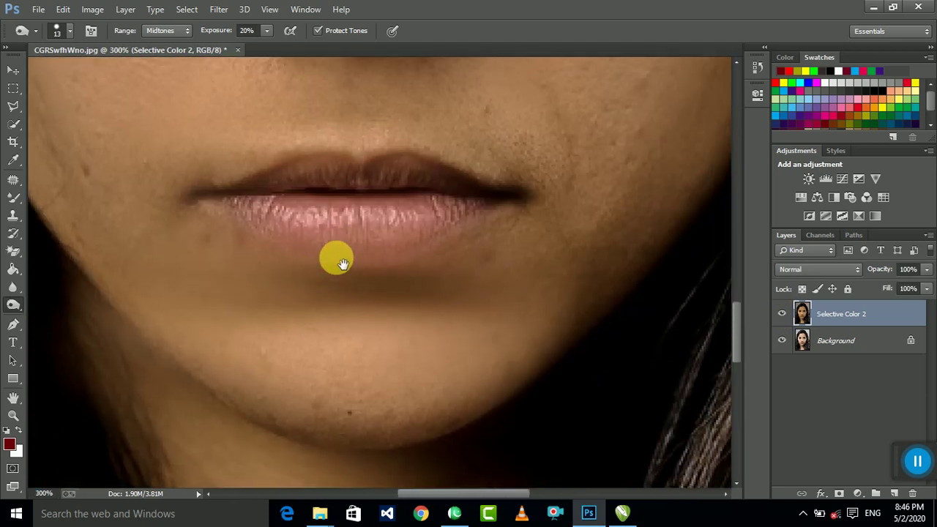
# - Outline the lips with a closed Polygonal Lasso selection
pyautogui.rightClick(14, 107)
pyautogui.click(44, 115)
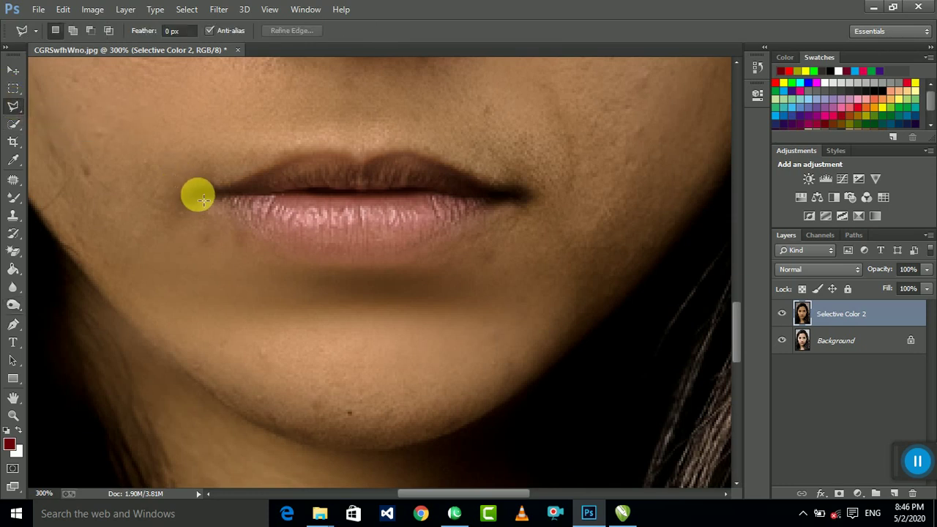
pyautogui.click(200, 196)
pyautogui.click(294, 154)
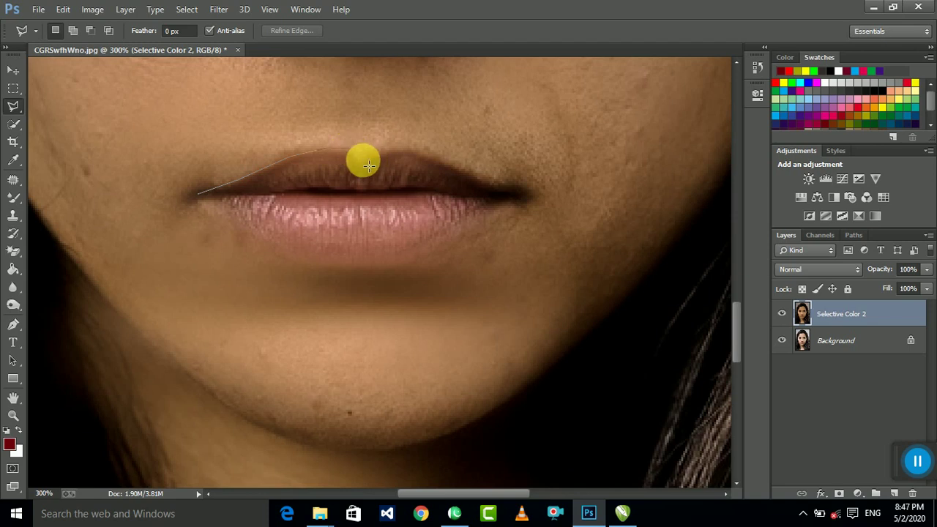
pyautogui.click(401, 147)
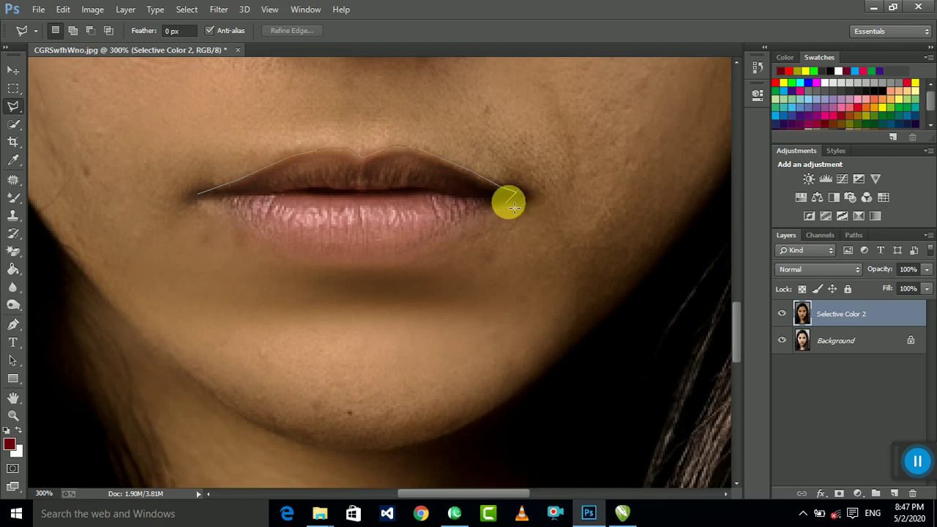
pyautogui.click(520, 196)
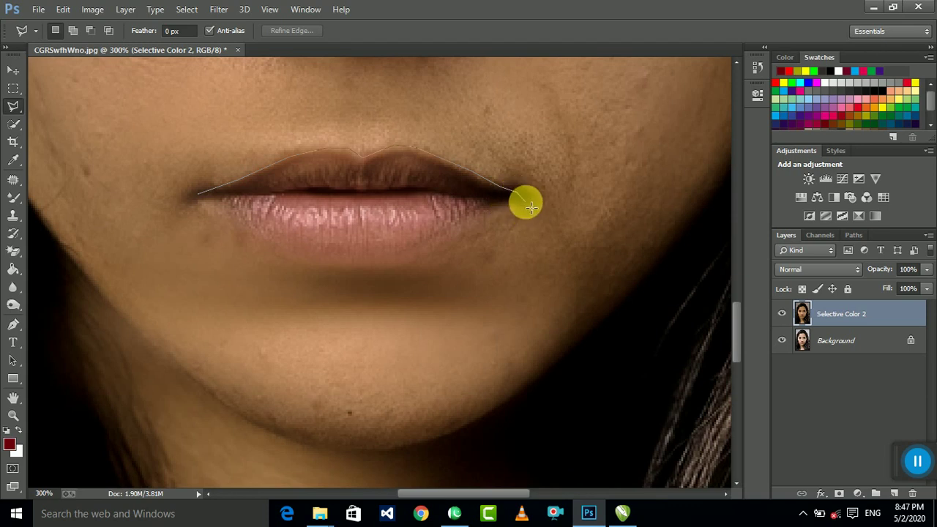
pyautogui.moveTo(528, 199)
pyautogui.mouseDown()
pyautogui.moveTo(461, 249)
pyautogui.moveTo(344, 276)
pyautogui.moveTo(240, 227)
pyautogui.mouseUp()
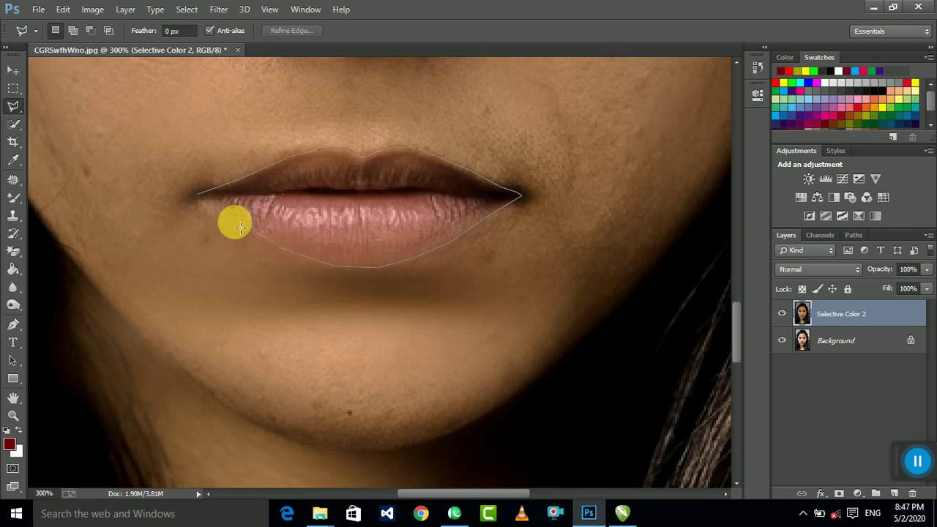
pyautogui.click(198, 197)
# - Add a new empty Layer 1 above Selective Color 2 for the lip colour
pyautogui.rightClick(12, 106)
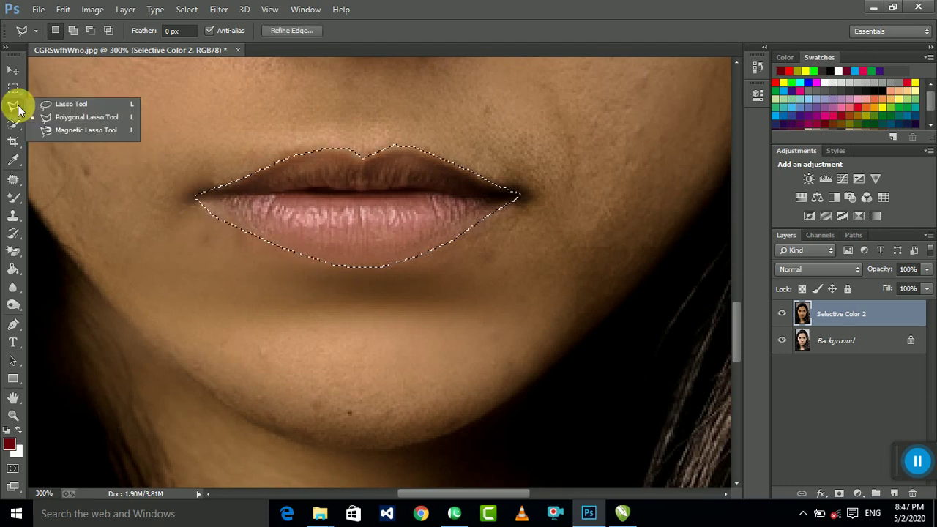
pyautogui.click(79, 117)
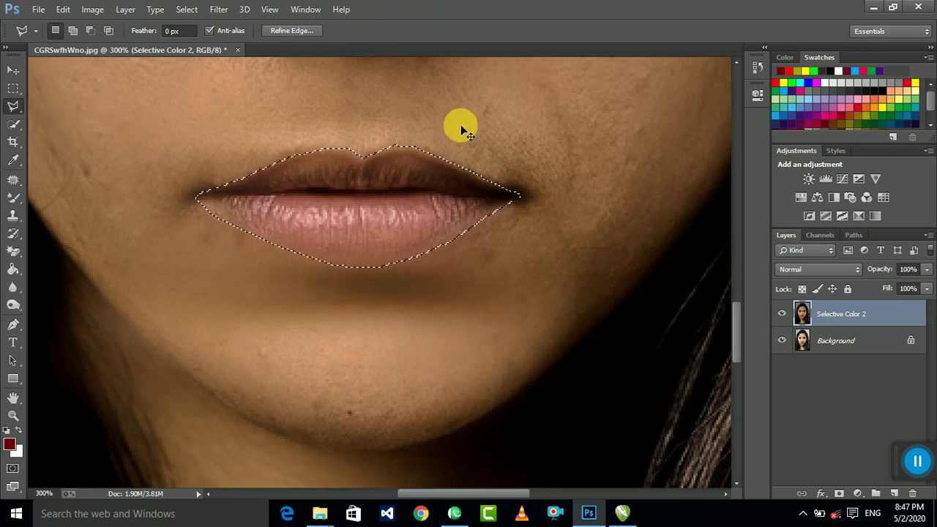
pyautogui.hotkey('ctrl', '-')
pyautogui.hotkey('ctrl', 'j')
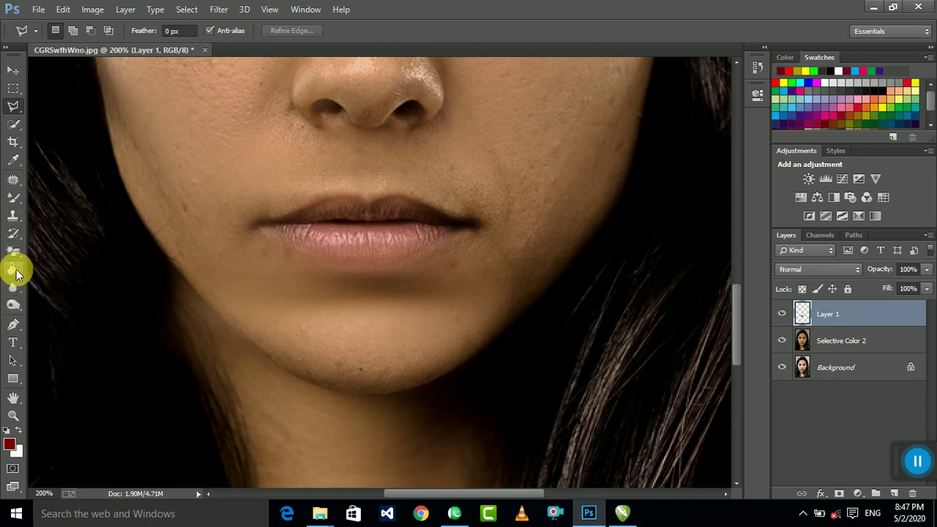
# - Fill the lip selection with dark red and set Layer 1 to Soft Light blend mode
pyautogui.click(13, 271)
pyautogui.click(48, 281)
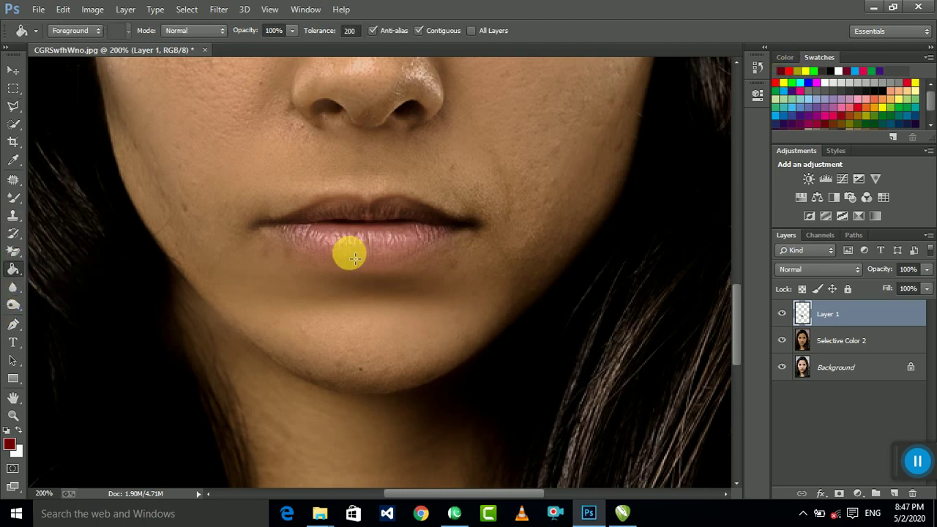
pyautogui.click(346, 257)
pyautogui.hotkey('ctrl', '-')
pyautogui.hotkey('ctrl', '-')
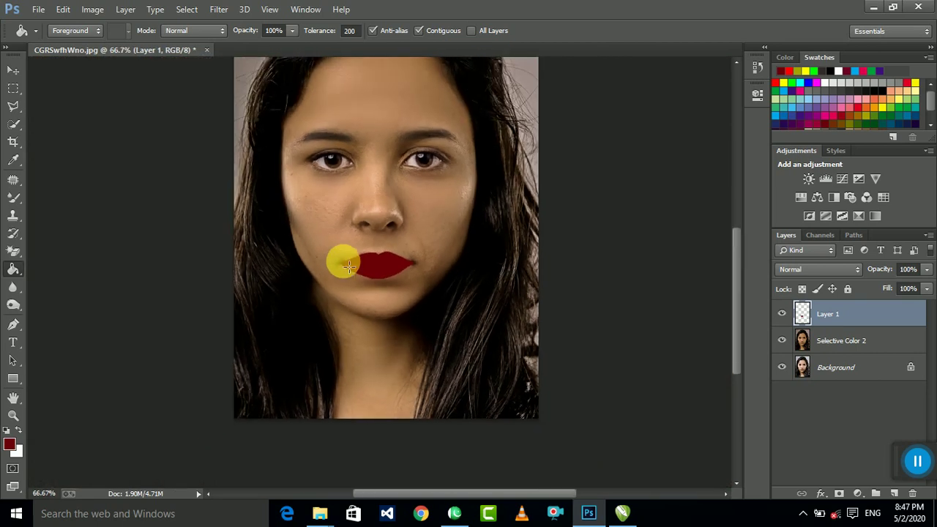
pyautogui.click(818, 270)
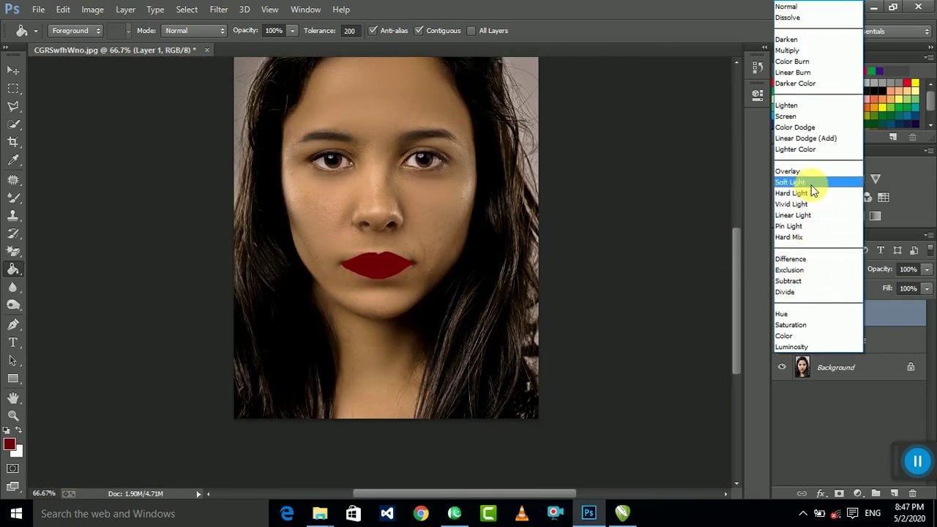
pyautogui.click(810, 184)
# - Soften the jagged upper-lip edge with a 15 px Blur Tool brush
pyautogui.hotkey('ctrl', '+')
pyautogui.hotkey('ctrl', '+')
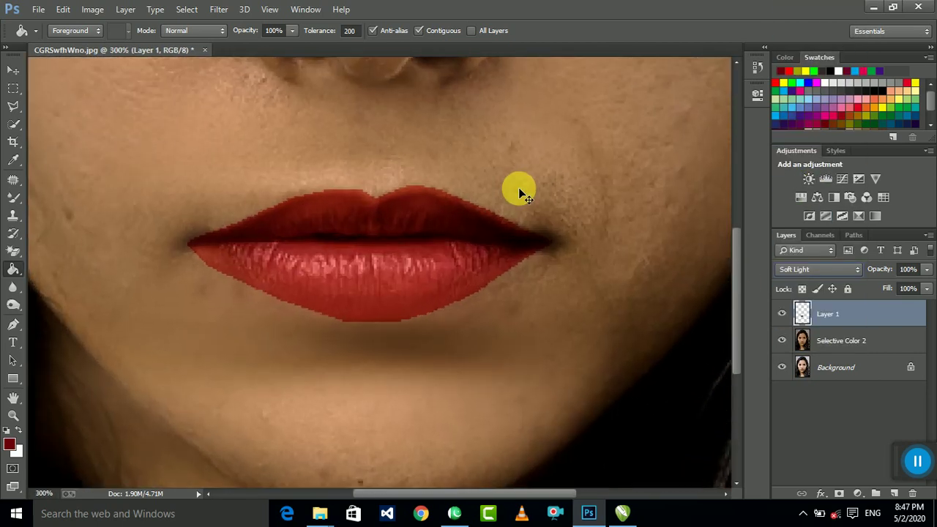
pyautogui.hotkey('ctrl', '+')
pyautogui.hotkey('ctrl', '+')
pyautogui.click(14, 288)
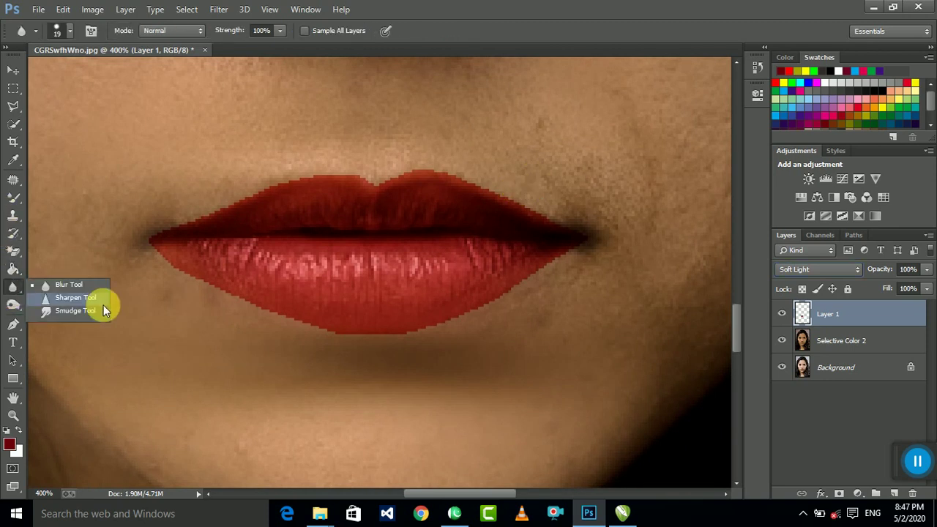
pyautogui.click(90, 286)
pyautogui.click(70, 30)
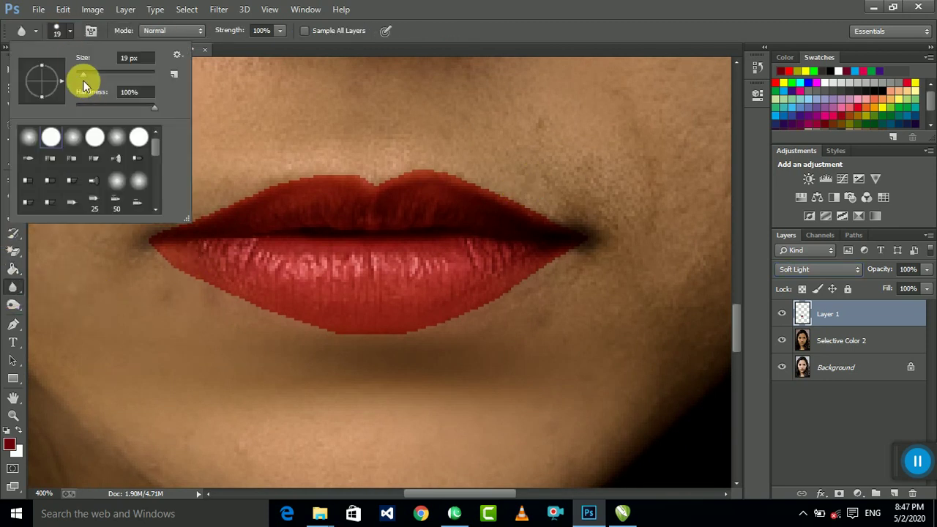
pyautogui.moveTo(83, 74); pyautogui.dragTo(82, 74)
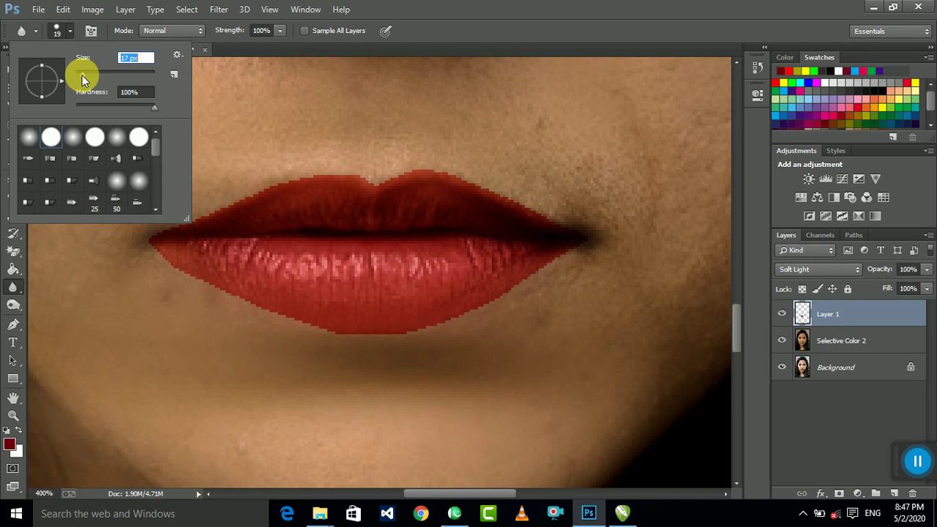
pyautogui.click(344, 179)
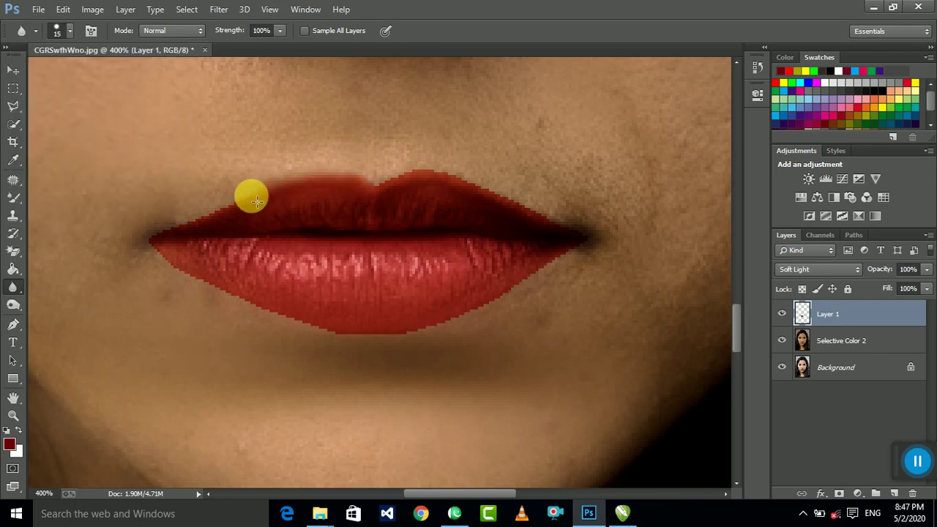
pyautogui.moveTo(256, 202)
pyautogui.mouseDown()
pyautogui.moveTo(197, 276)
pyautogui.moveTo(402, 334)
pyautogui.moveTo(478, 313)
pyautogui.moveTo(542, 264)
pyautogui.moveTo(582, 254)
pyautogui.moveTo(464, 184)
pyautogui.moveTo(370, 193)
pyautogui.moveTo(462, 183)
pyautogui.moveTo(586, 236)
pyautogui.moveTo(450, 310)
pyautogui.moveTo(371, 329)
pyautogui.moveTo(276, 313)
pyautogui.moveTo(183, 266)
pyautogui.moveTo(161, 226)
pyautogui.moveTo(244, 197)
pyautogui.moveTo(435, 178)
pyautogui.moveTo(554, 215)
pyautogui.moveTo(556, 270)
pyautogui.mouseUp()
pyautogui.hotkey('ctrl', '-')
pyautogui.hotkey('ctrl', '-')
pyautogui.hotkey('ctrl', '-')
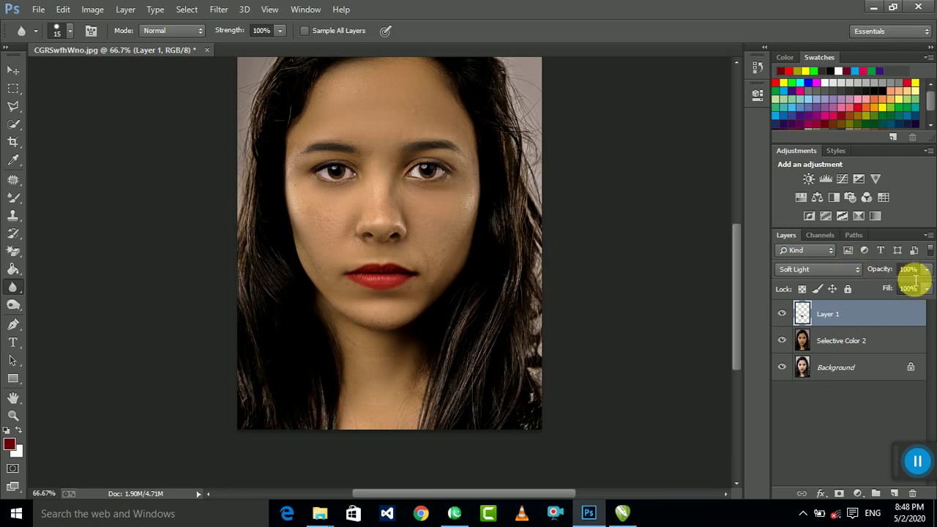
# - Set Layer 1's fill to 59% and refill the lips with a bright red swatch
pyautogui.click(926, 290)
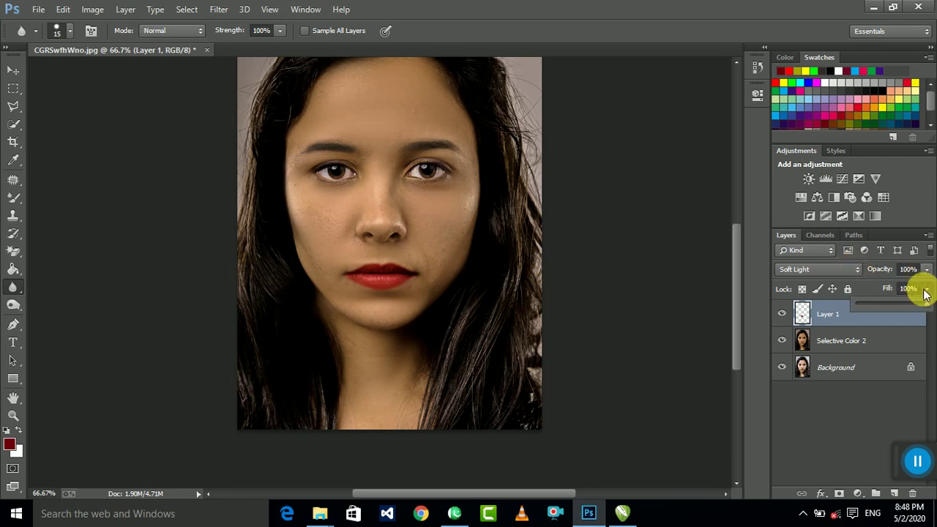
pyautogui.moveTo(891, 301); pyautogui.dragTo(896, 302)
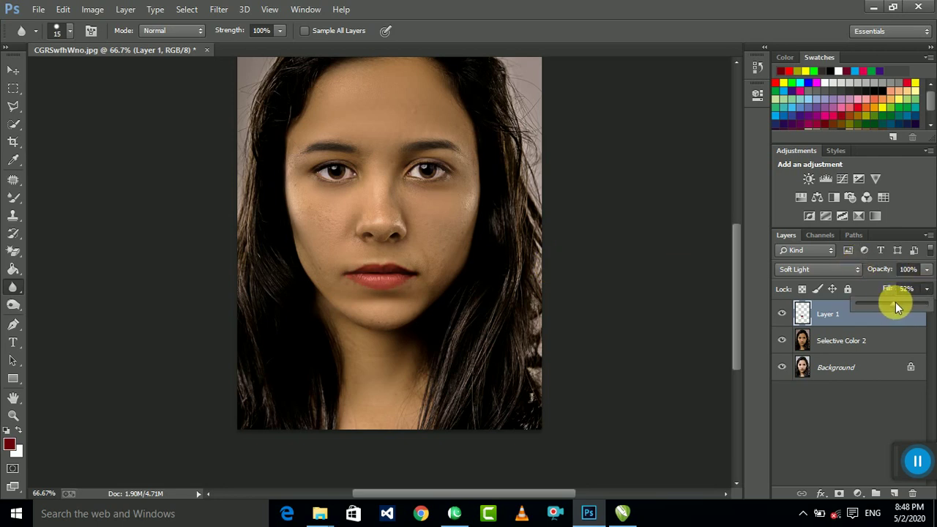
pyautogui.click(15, 274)
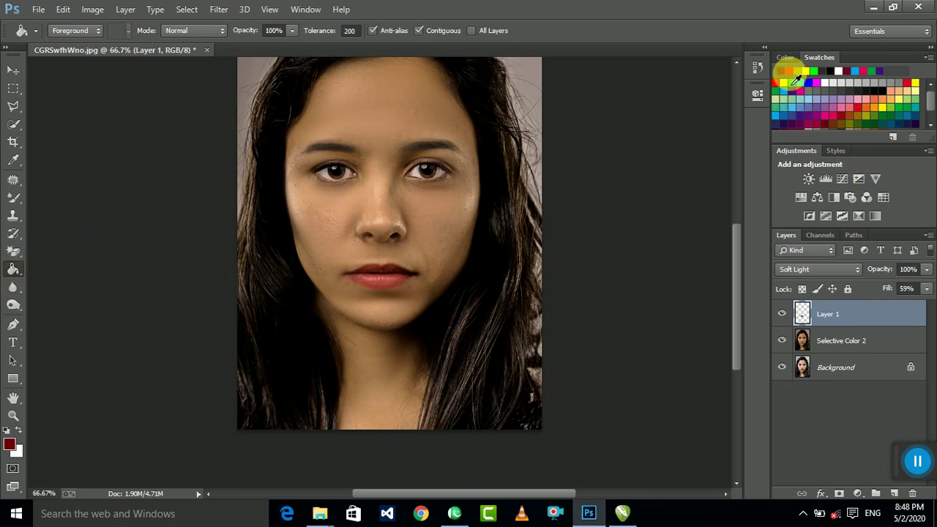
pyautogui.click(795, 79)
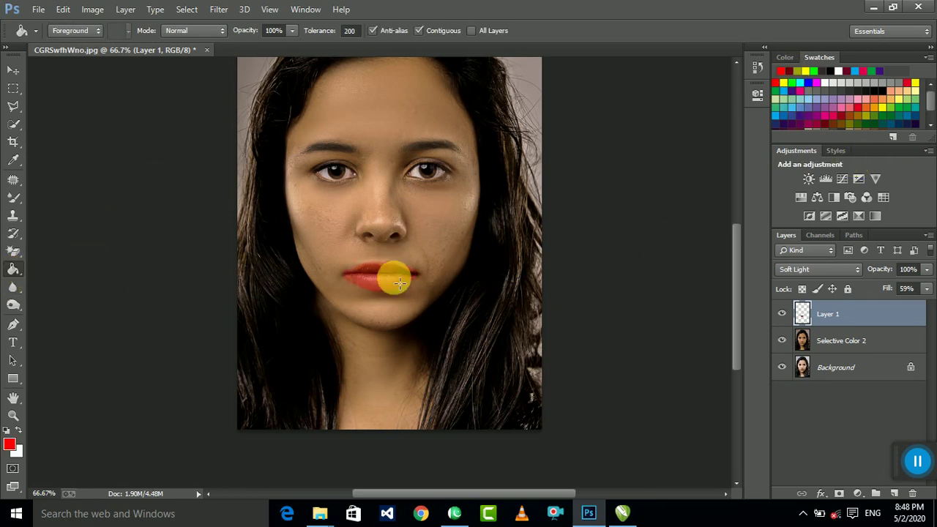
pyautogui.scroll(4, 405, 282)
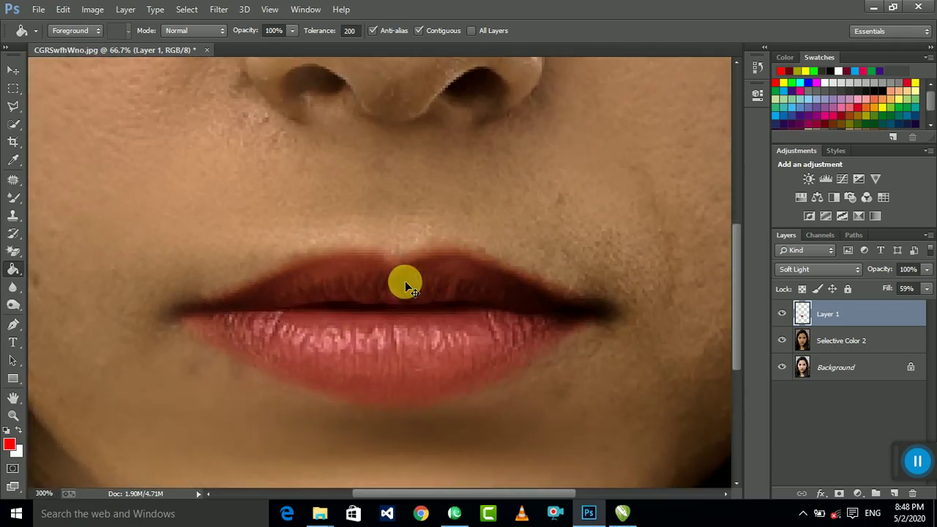
pyautogui.click(411, 347)
pyautogui.moveTo(476, 351); pyautogui.dragTo(386, 339)
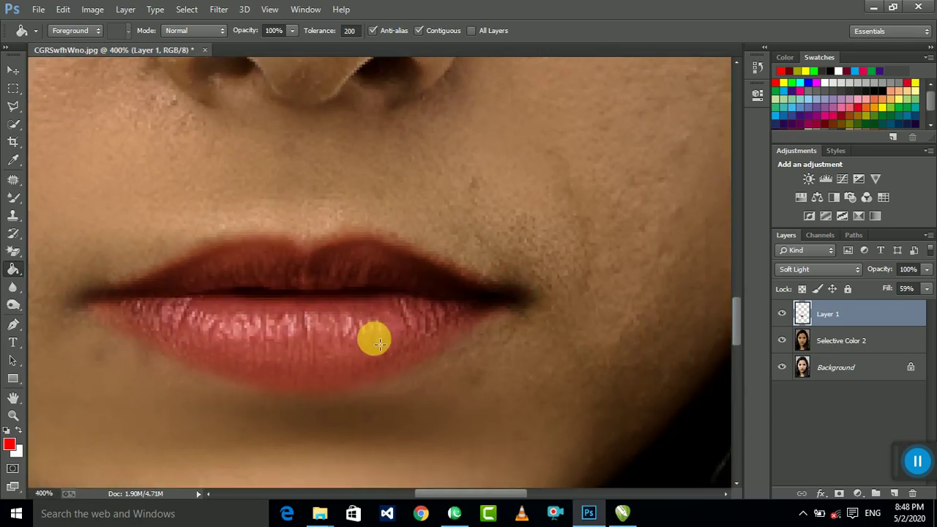
pyautogui.click(379, 345)
# - Trace a closed Polygonal Lasso selection around the lip edges
pyautogui.rightClick(9, 108)
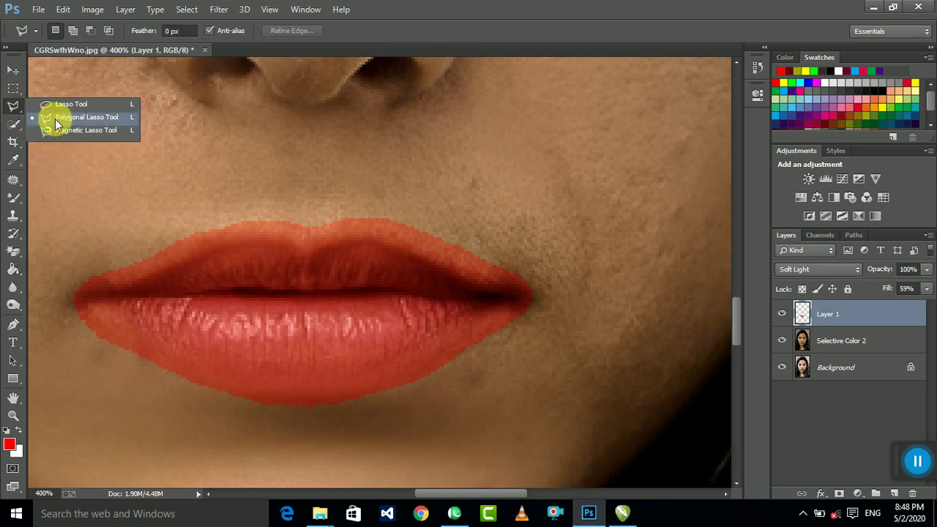
pyautogui.click(55, 118)
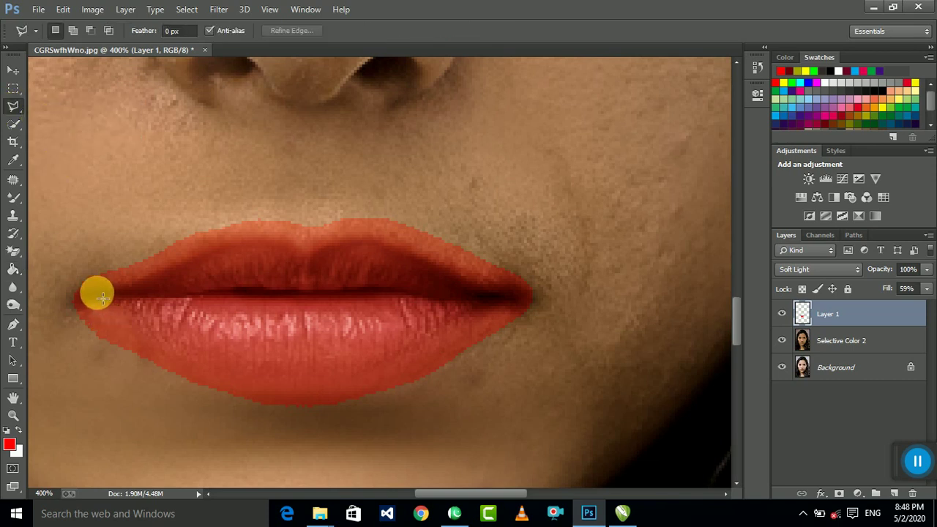
pyautogui.click(98, 291)
pyautogui.click(138, 282)
pyautogui.click(208, 246)
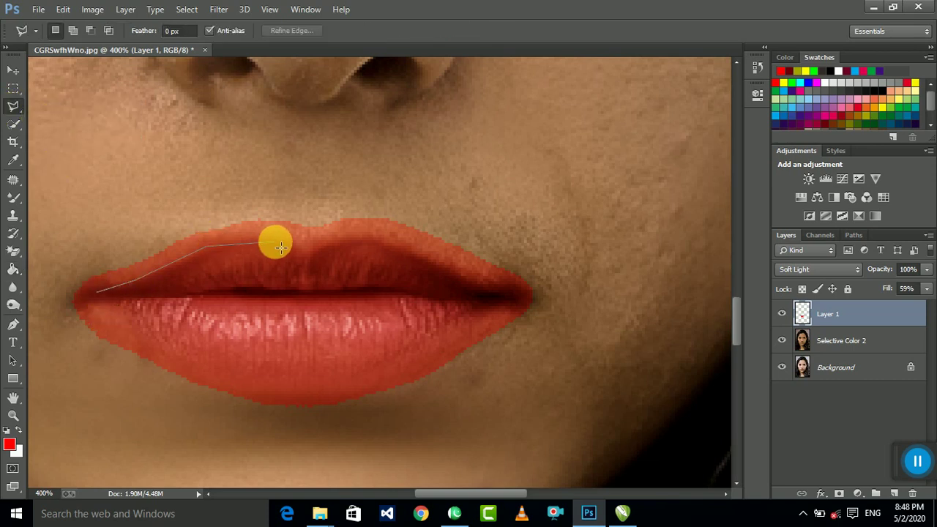
pyautogui.click(286, 235)
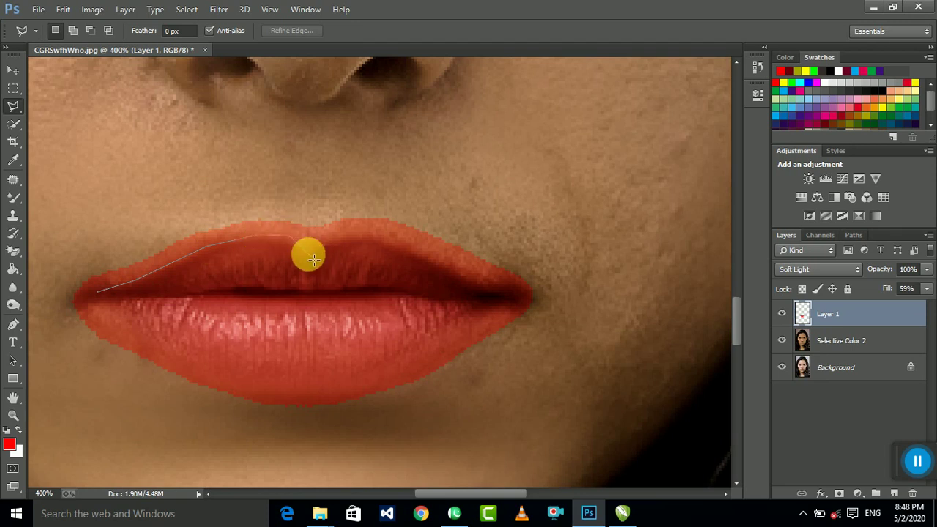
pyautogui.click(303, 247)
pyautogui.click(346, 233)
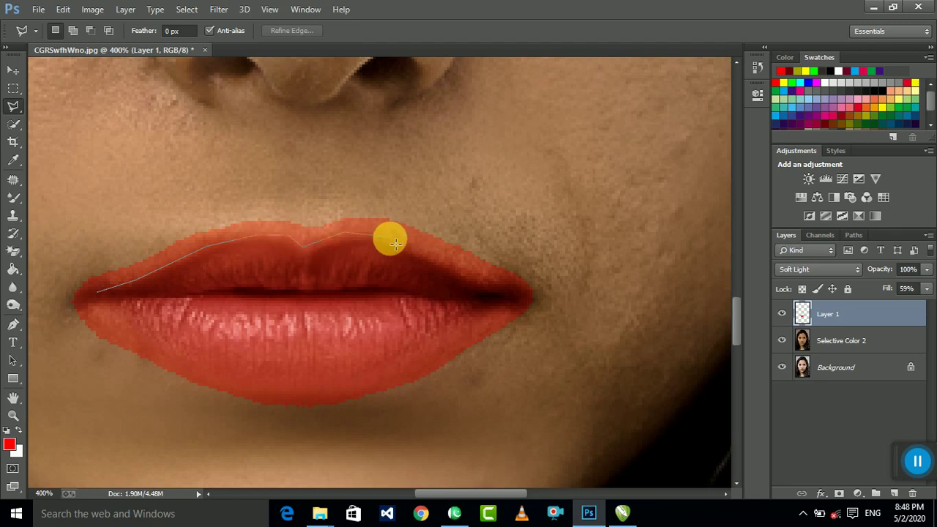
pyautogui.click(384, 237)
pyautogui.click(440, 255)
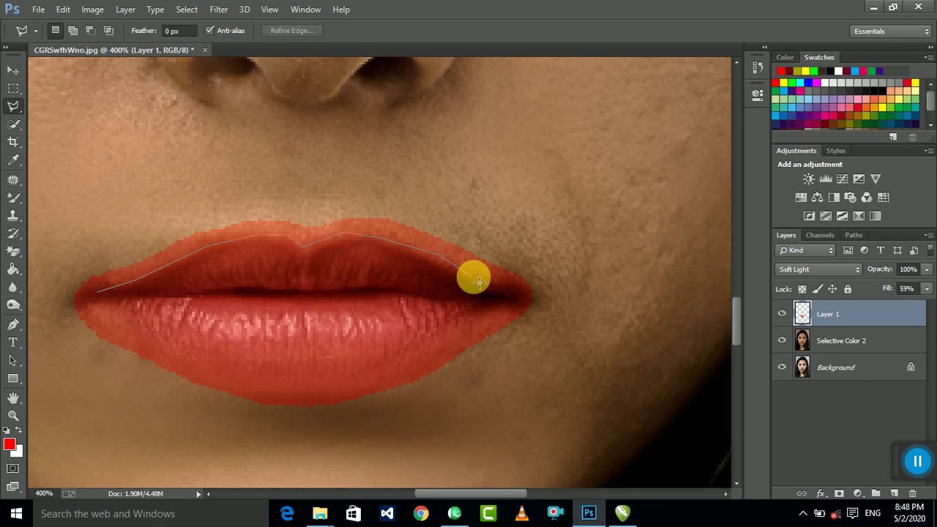
pyautogui.click(468, 275)
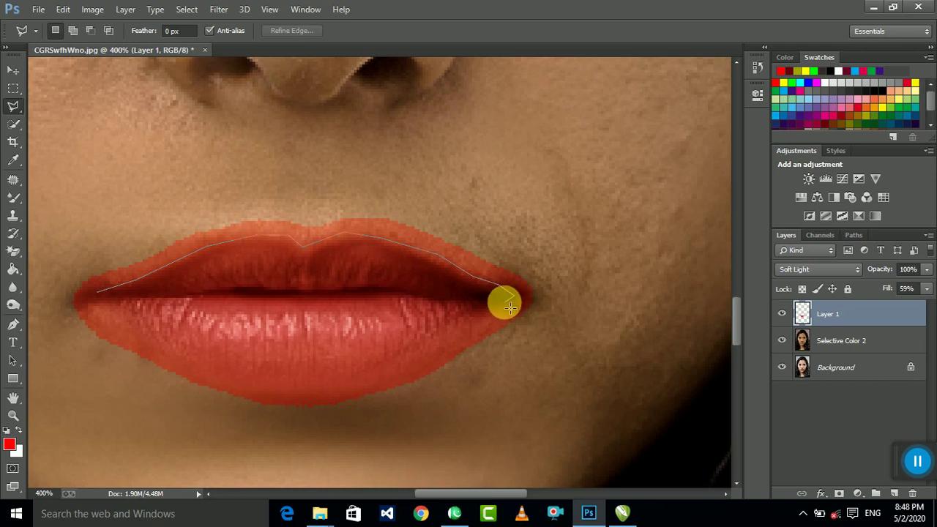
pyautogui.click(429, 361)
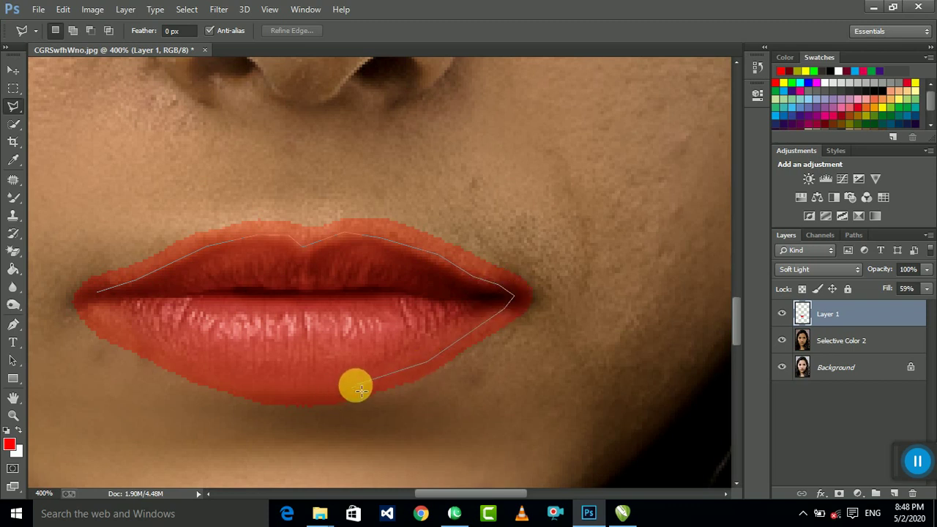
pyautogui.click(356, 384)
pyautogui.click(279, 388)
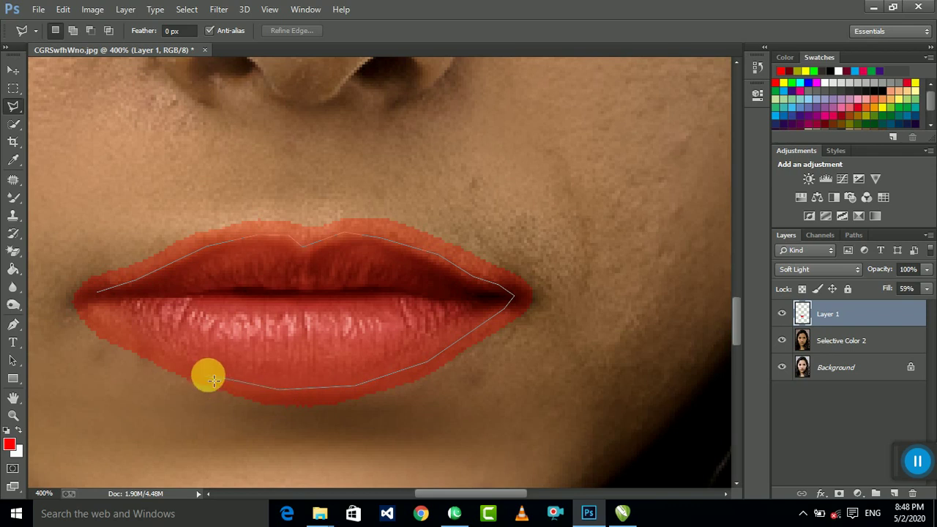
pyautogui.click(213, 380)
pyautogui.click(138, 336)
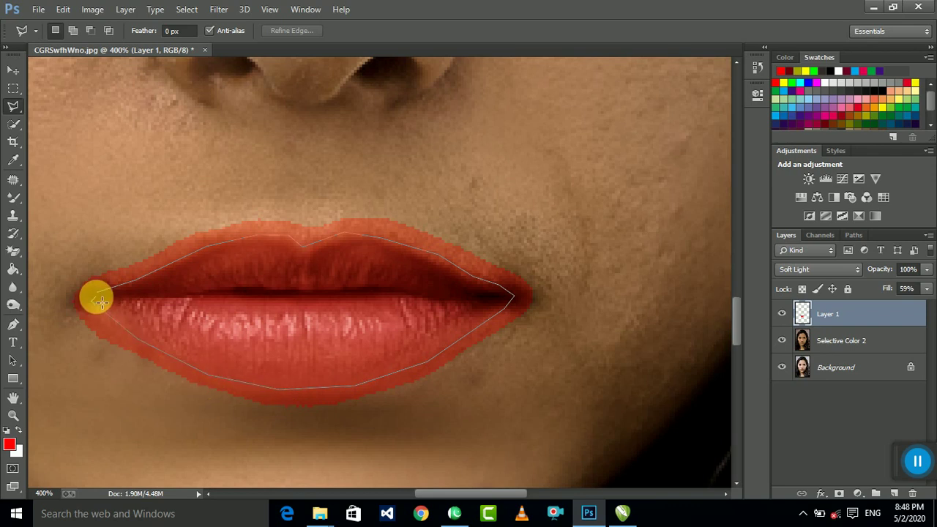
pyautogui.click(96, 298)
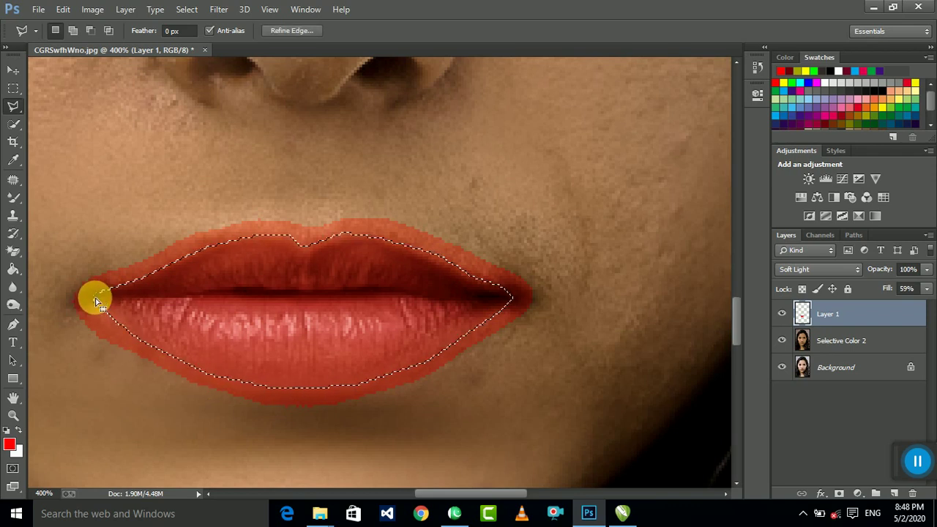
# - Invert the selection, delete the red spill outside the lips, and deselect
pyautogui.rightClick(341, 313)
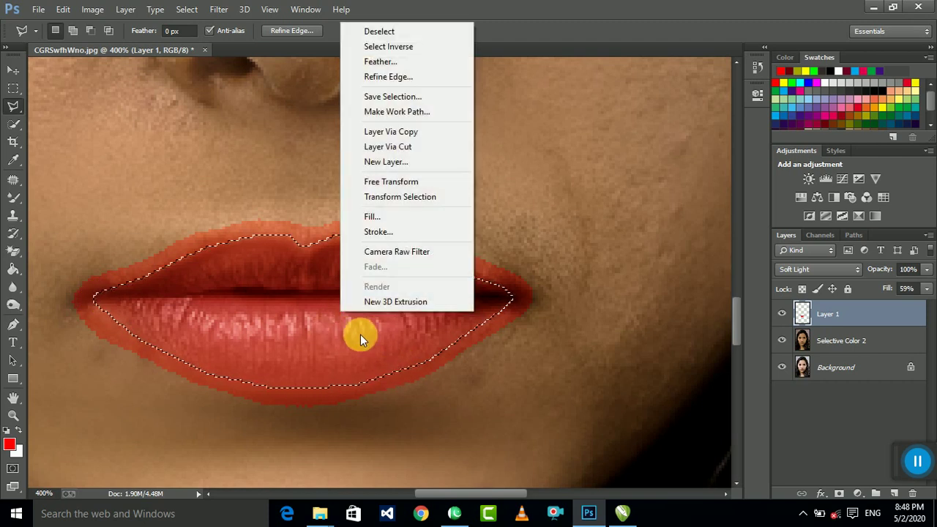
pyautogui.click(418, 46)
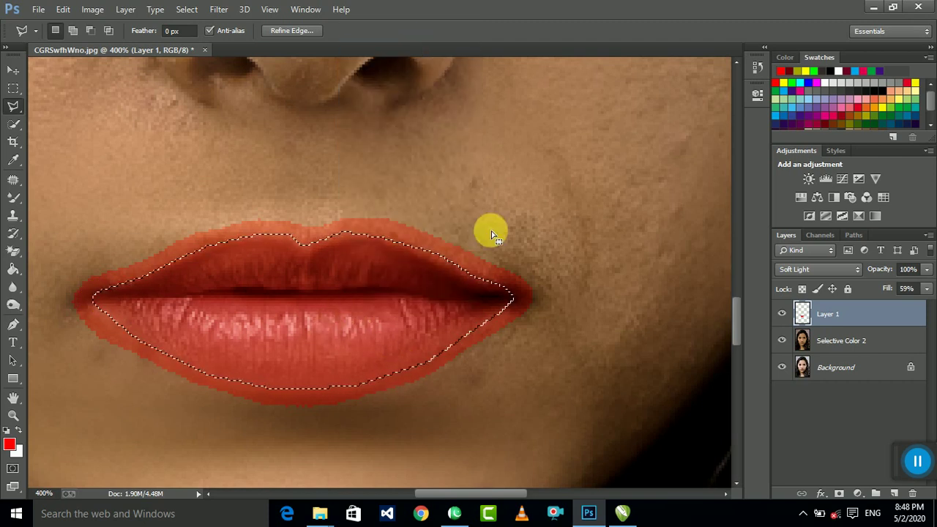
pyautogui.press('Delete')
pyautogui.click(13, 88)
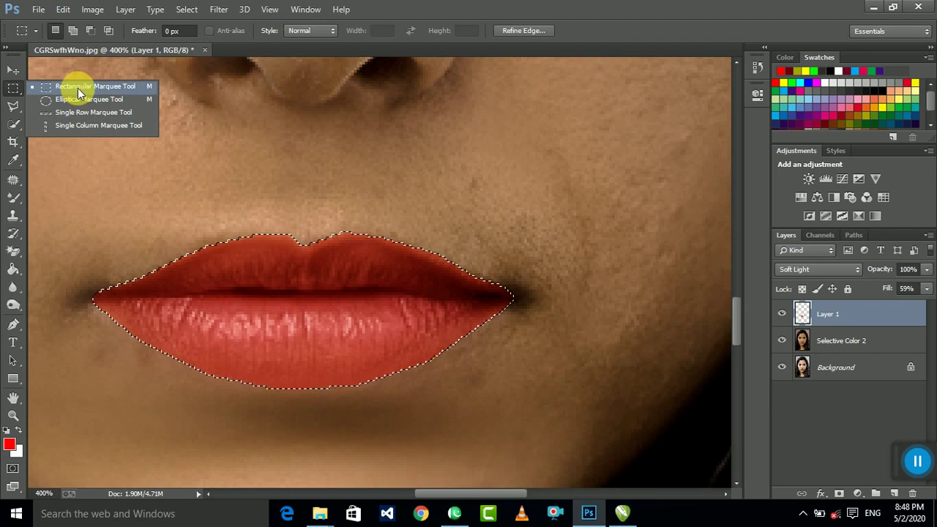
pyautogui.click(77, 86)
pyautogui.hotkey('ctrl', 'd')
pyautogui.hotkey('ctrl', '-')
# - Switch to the Gradient Tool with a dark red foreground colour
pyautogui.hotkey('ctrl', '-')
pyautogui.hotkey('ctrl', '-')
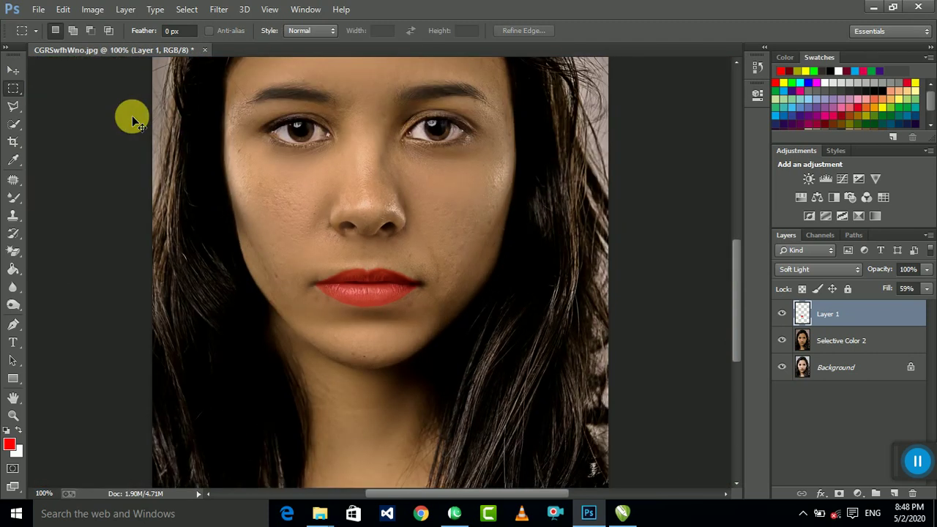
pyautogui.hotkey('ctrl', '-')
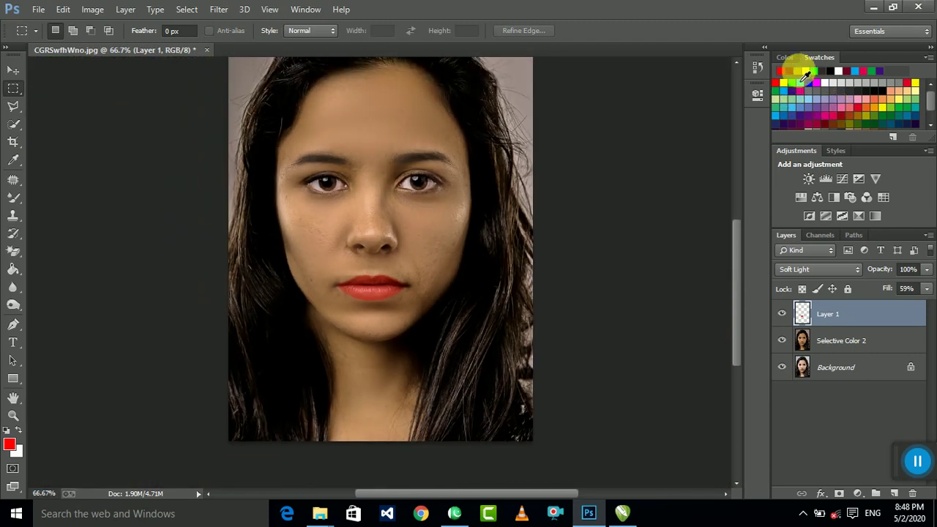
pyautogui.click(799, 72)
pyautogui.click(15, 271)
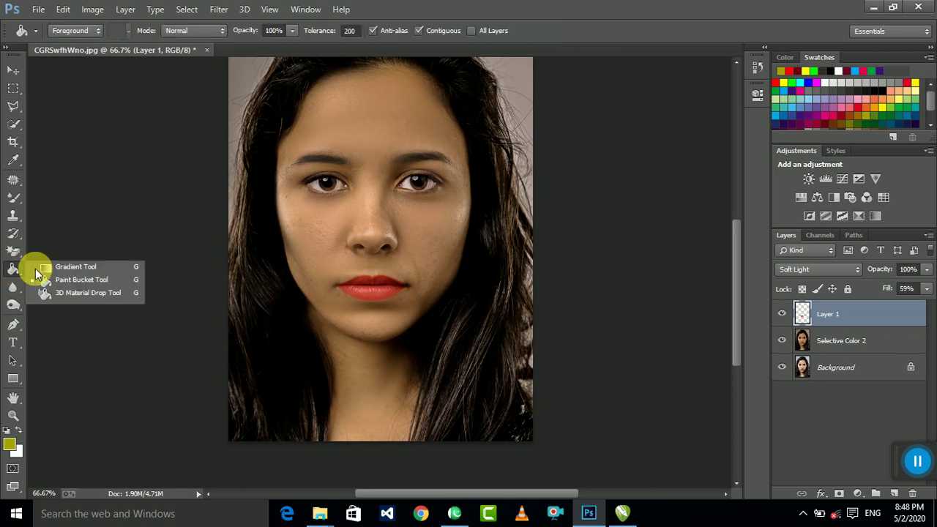
pyautogui.click(73, 267)
pyautogui.rightClick(13, 269)
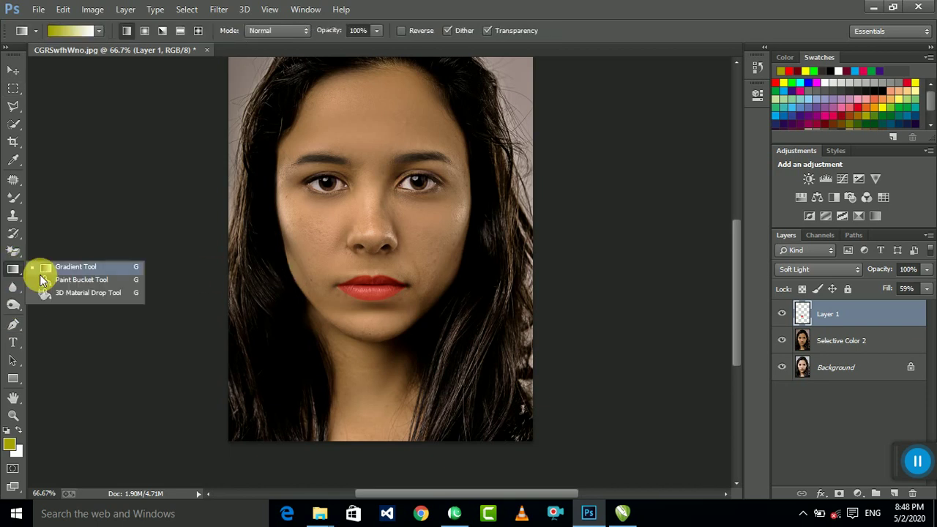
pyautogui.click(74, 267)
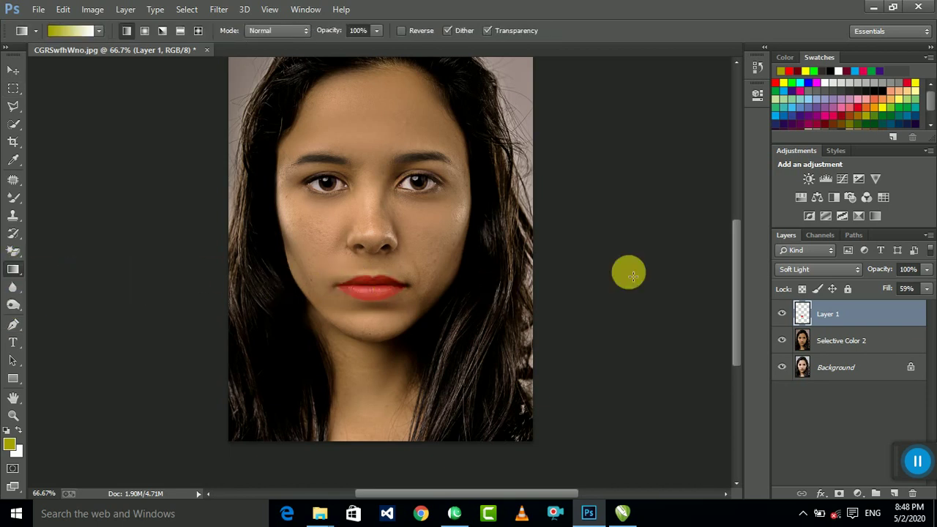
pyautogui.click(796, 71)
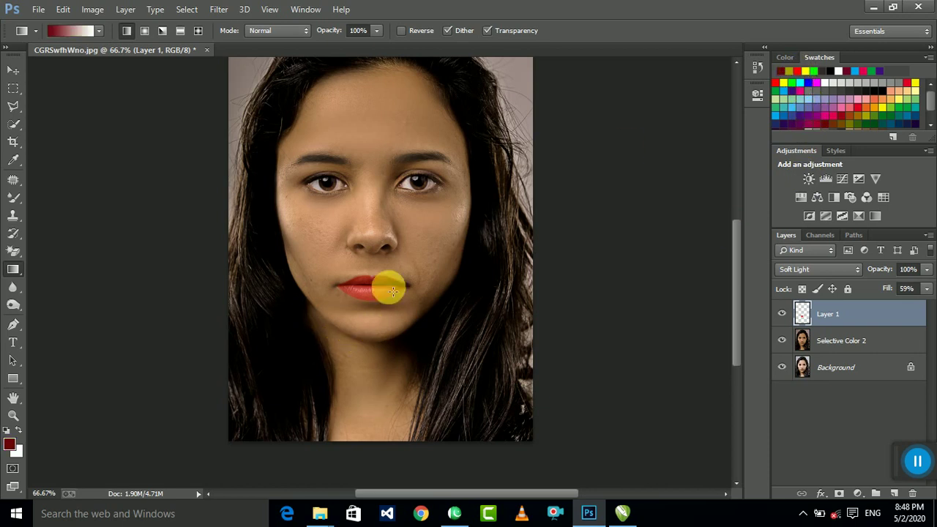
# - Raise Layer 1's fill and nudge the lip colour with the Move Tool, returning it to place
pyautogui.click(927, 289)
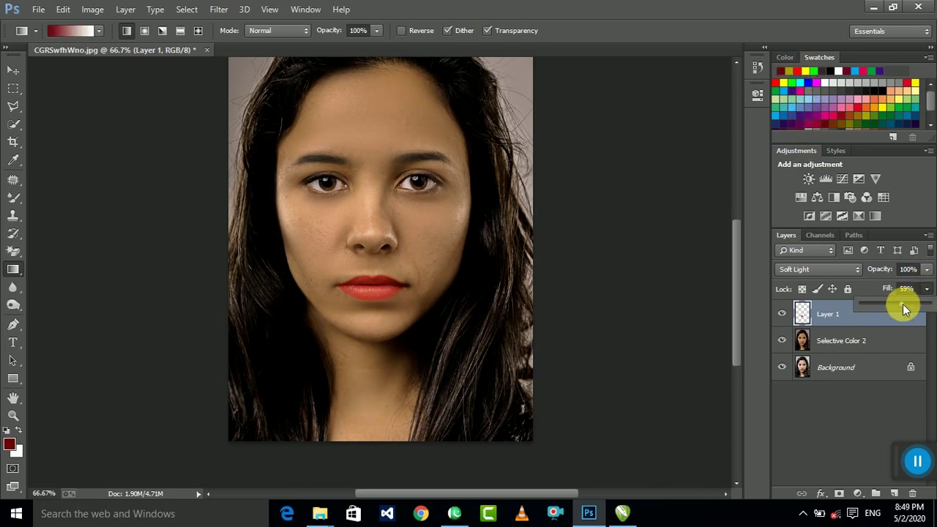
pyautogui.moveTo(904, 303); pyautogui.dragTo(918, 304)
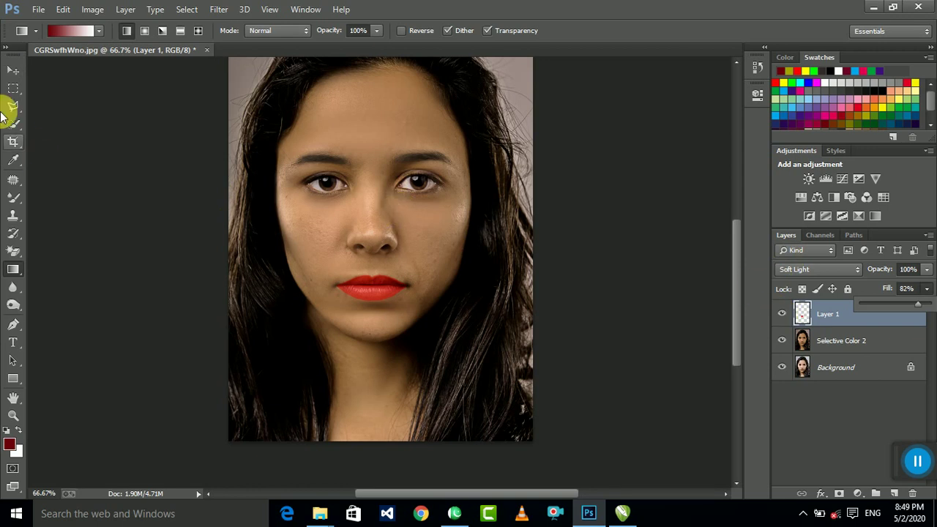
pyautogui.click(15, 77)
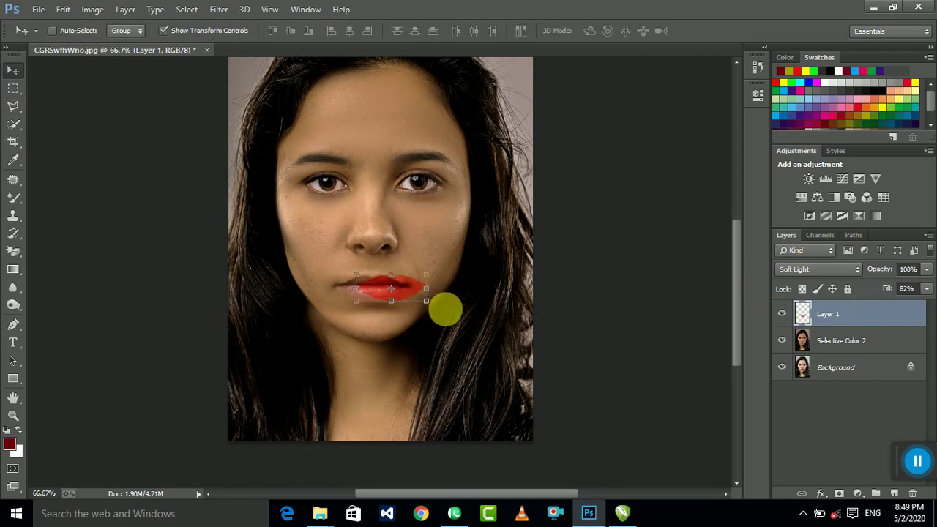
pyautogui.moveTo(401, 290); pyautogui.dragTo(391, 289)
pyautogui.rightClick(391, 289)
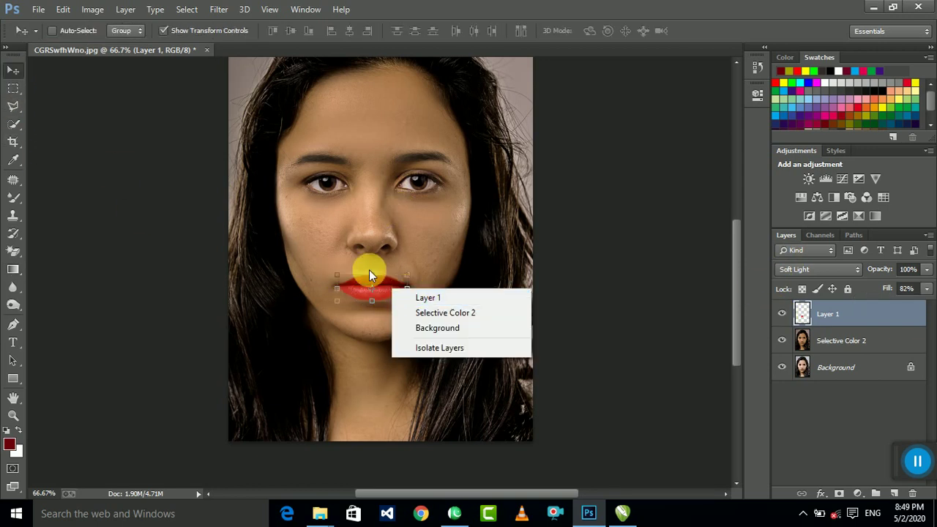
pyautogui.click(369, 269)
pyautogui.rightClick(369, 270)
pyautogui.click(360, 278)
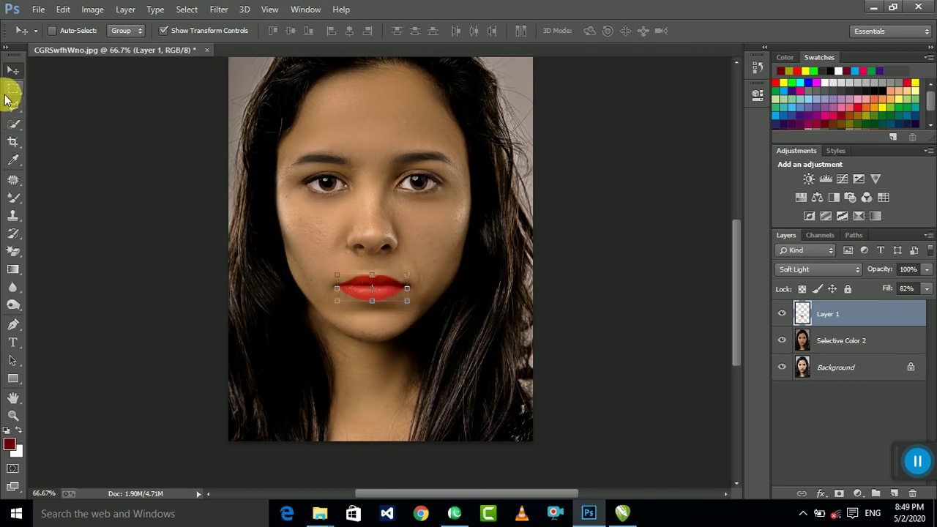
# - Settle Layer 1's fill at 77% with the Rectangular Marquee active
pyautogui.click(12, 88)
pyautogui.click(87, 86)
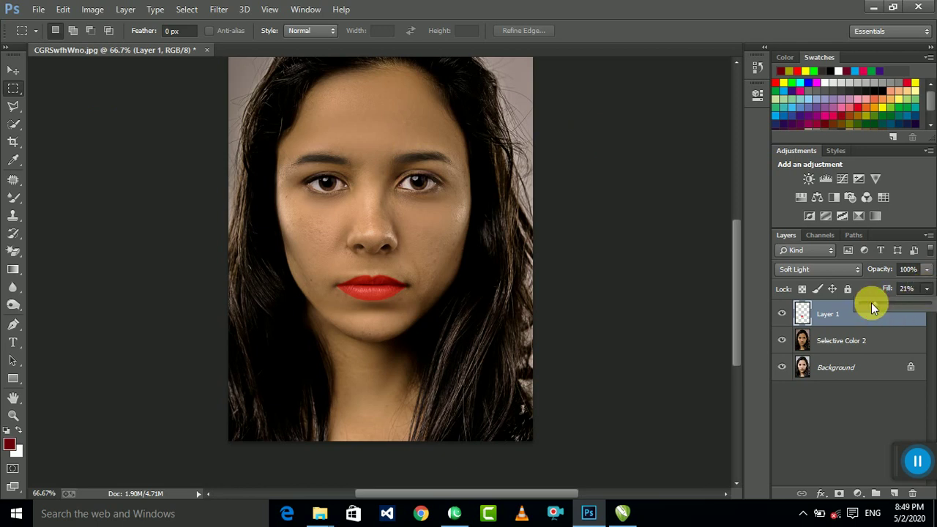
pyautogui.moveTo(890, 308); pyautogui.dragTo(916, 308)
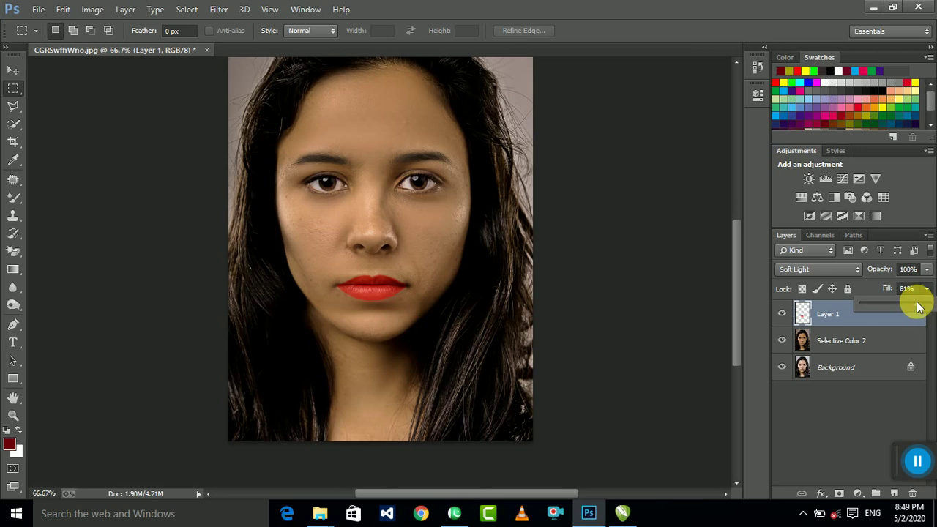
pyautogui.rightClick(13, 88)
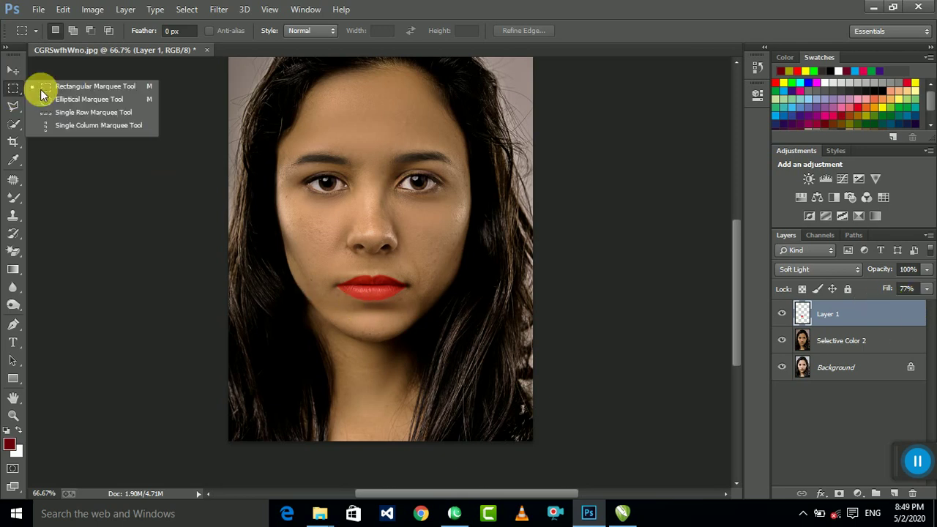
pyautogui.click(87, 85)
# - Merge Selective Color 2 and the red-lip layer into Layer 1
pyautogui.hotkey('ctrl', '-')
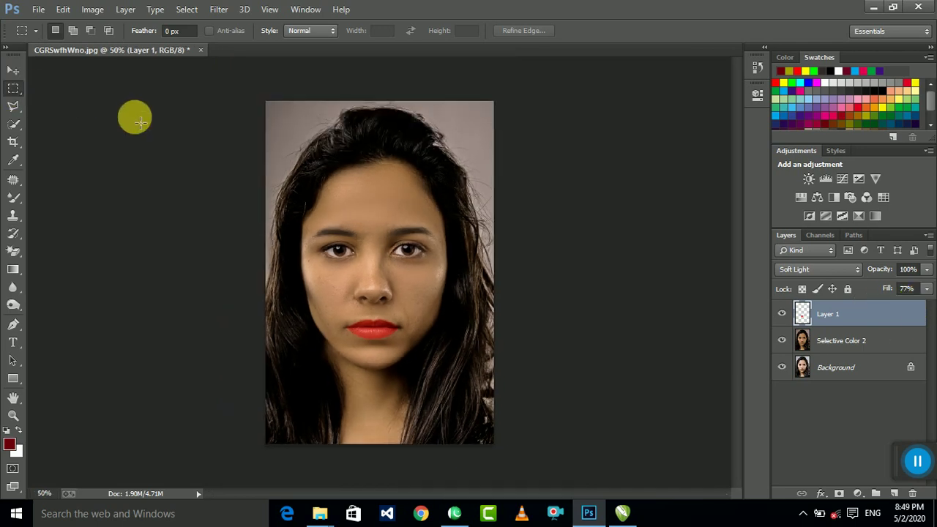
pyautogui.keyDown('shift'); pyautogui.click(823, 342); pyautogui.keyUp('shift')
pyautogui.rightClick(816, 342)
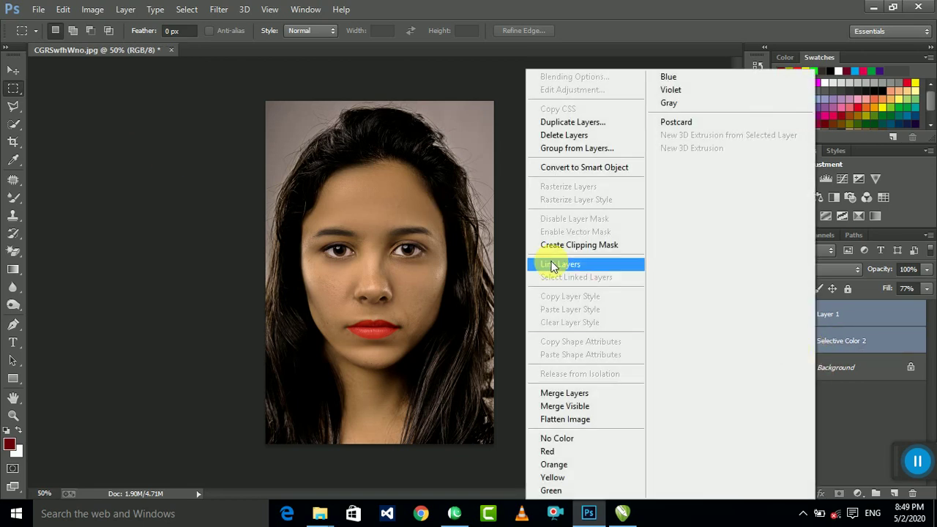
pyautogui.click(574, 394)
pyautogui.click(900, 469)
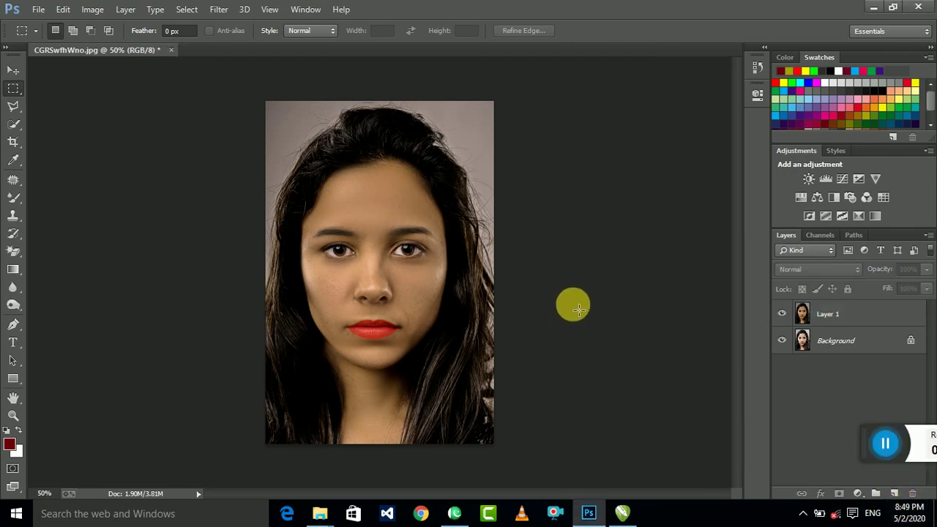
# - Toggle Layer 1's visibility to compare with the original, then select only Layer 1
pyautogui.click(782, 313)
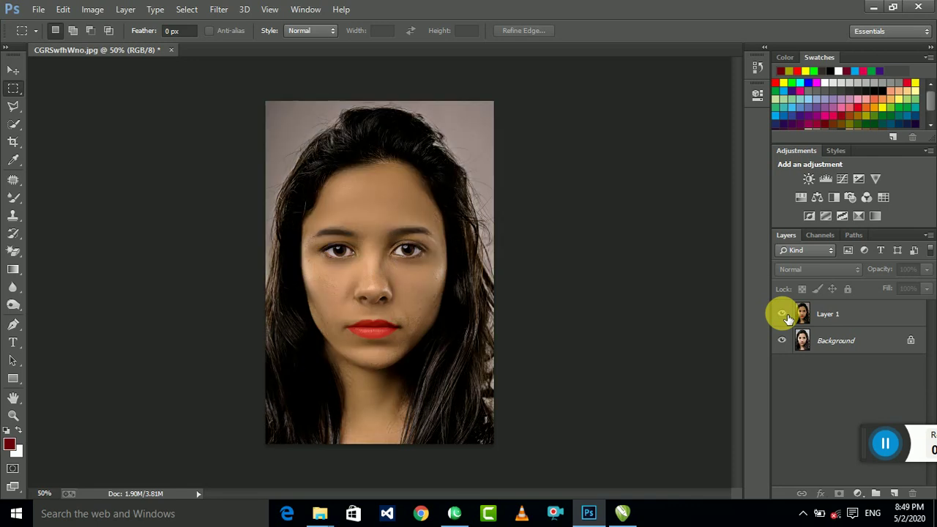
pyautogui.click(784, 314)
pyautogui.click(783, 314)
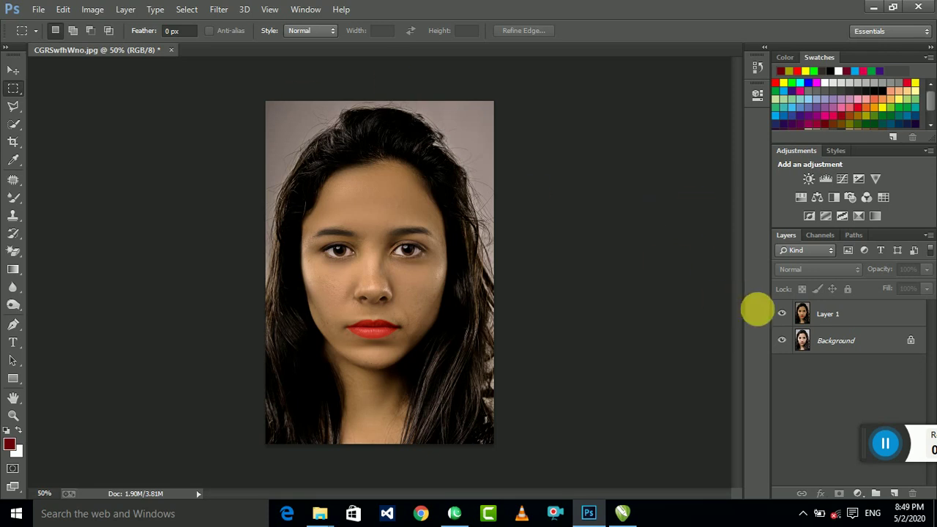
pyautogui.click(12, 70)
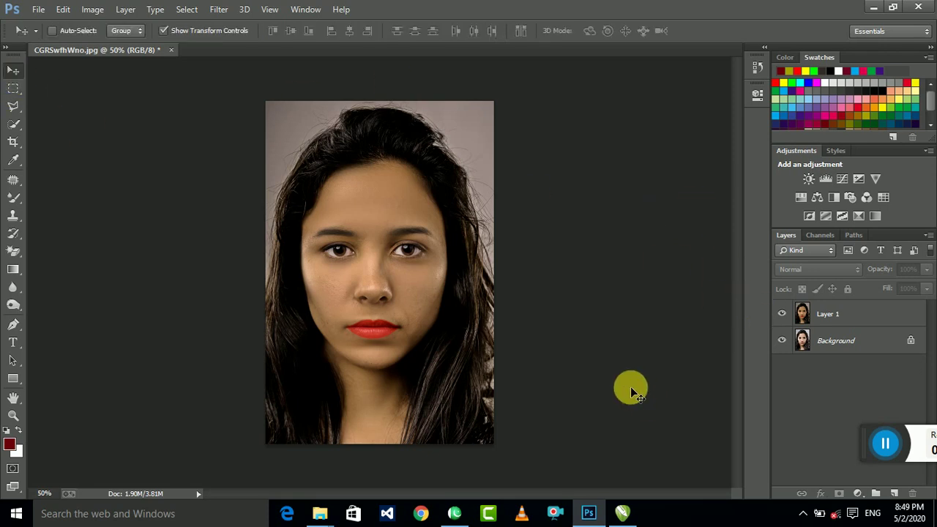
pyautogui.click(823, 335)
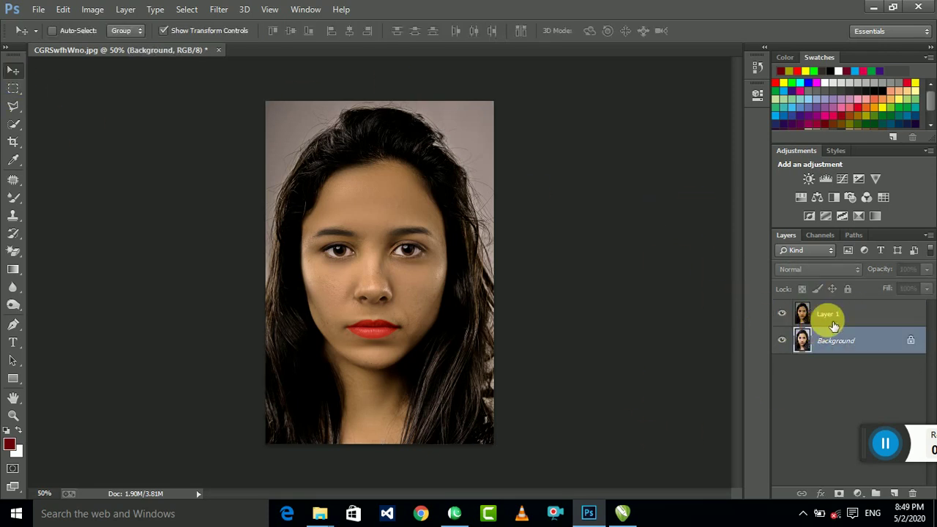
pyautogui.keyDown('ctrl'); pyautogui.click(834, 322); pyautogui.keyUp('ctrl')
pyautogui.click(827, 314)
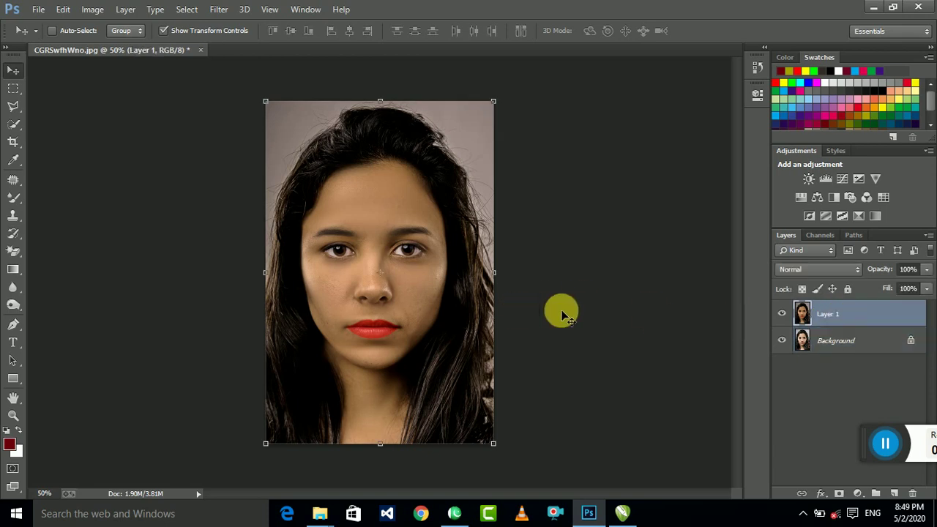
# - Add a Selective Color adjustment layer with Reds Black set to -31%
pyautogui.click(858, 492)
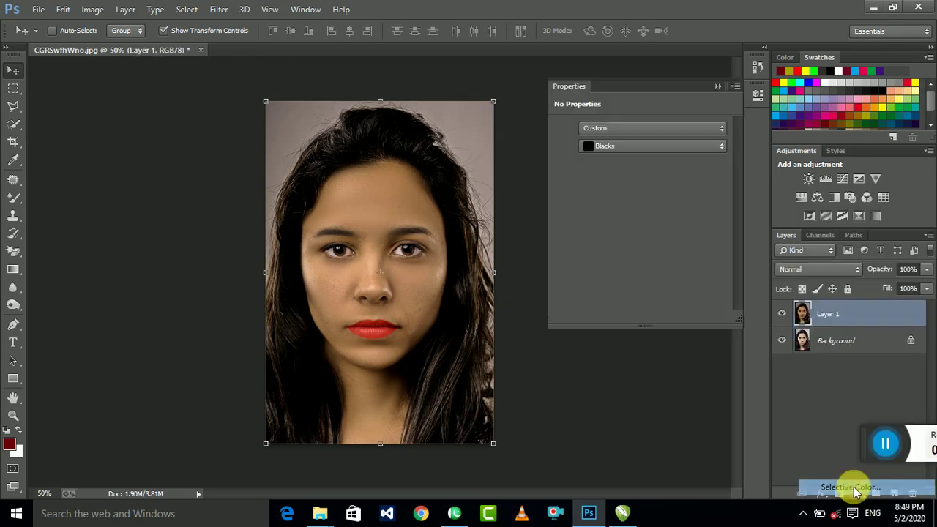
pyautogui.click(649, 146)
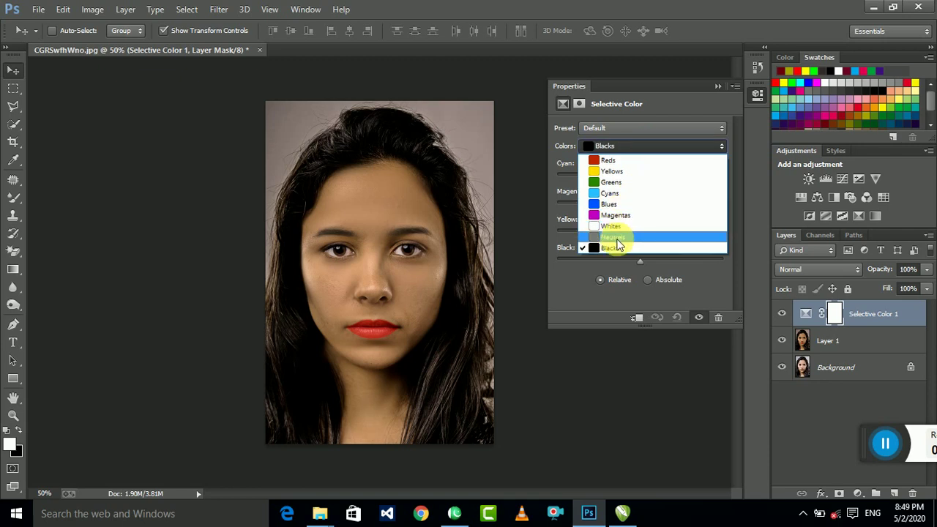
pyautogui.click(630, 161)
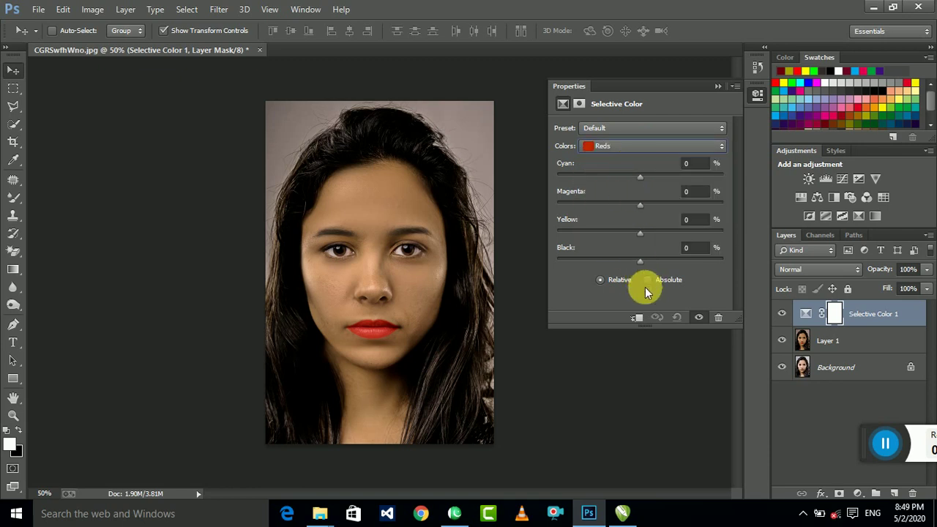
pyautogui.moveTo(626, 265)
pyautogui.mouseDown()
pyautogui.moveTo(603, 266)
pyautogui.moveTo(610, 261)
pyautogui.mouseUp()
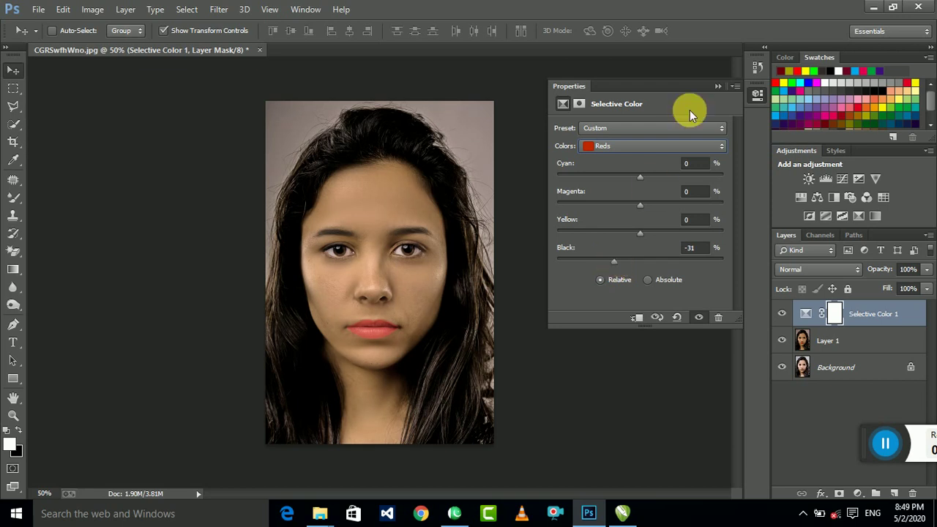
pyautogui.click(716, 88)
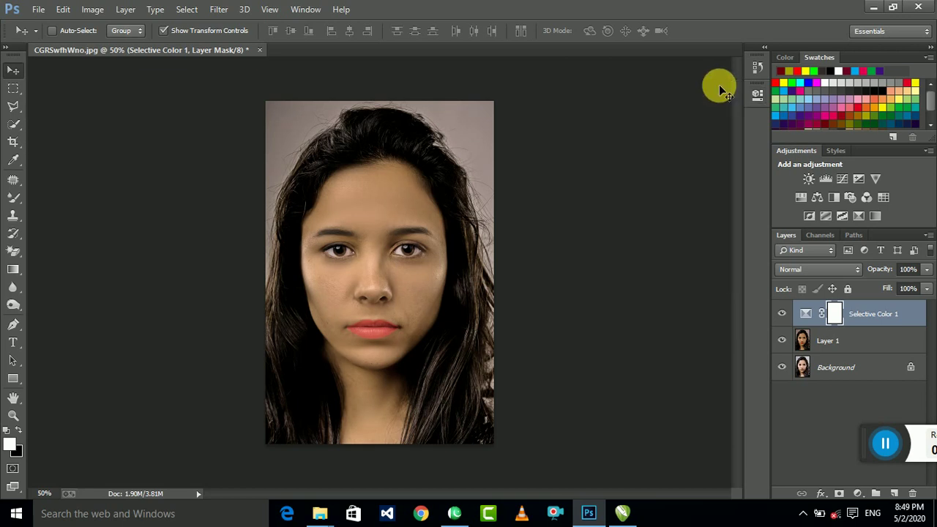
# - Open the Camera Raw Filter and cancel it without applying changes
pyautogui.click(218, 9)
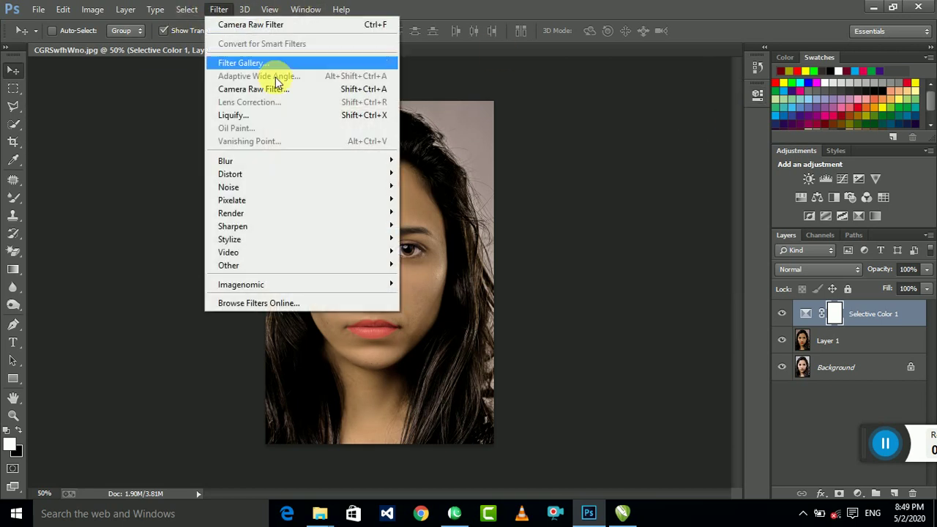
pyautogui.click(325, 88)
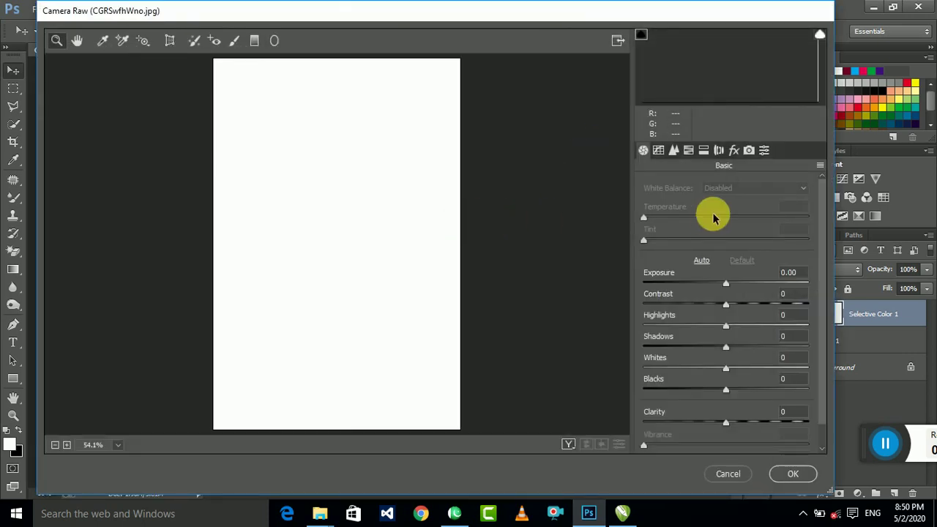
pyautogui.click(736, 474)
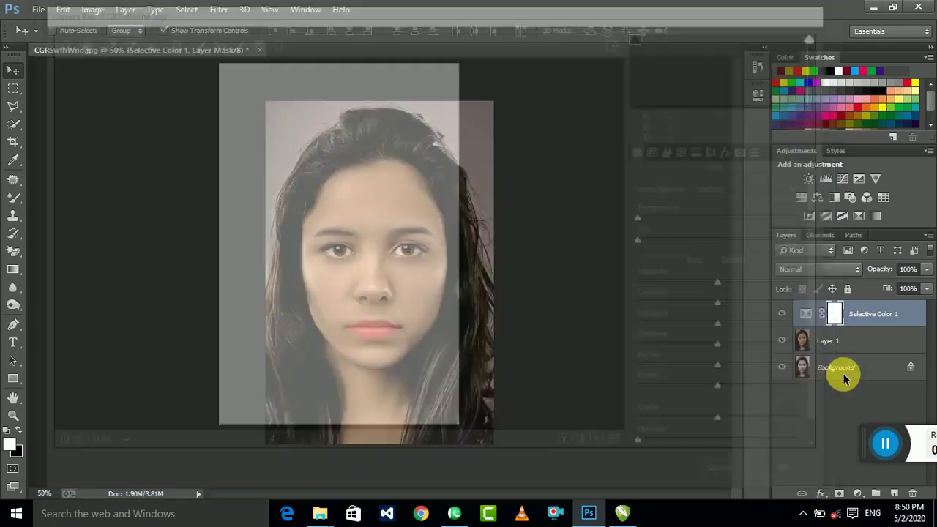
# - Merge the Selective Color layer into the portrait layer and load it in Camera Raw
pyautogui.rightClick(852, 334)
pyautogui.click(606, 395)
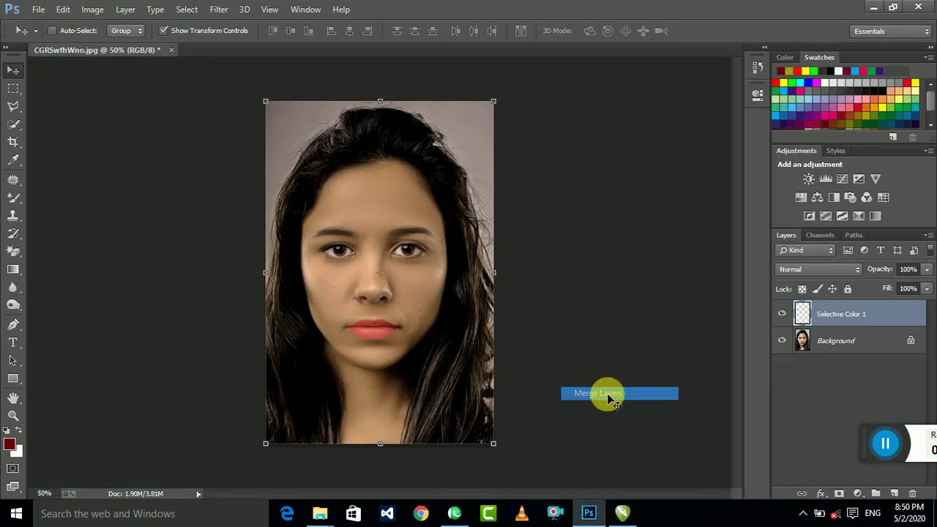
pyautogui.click(219, 9)
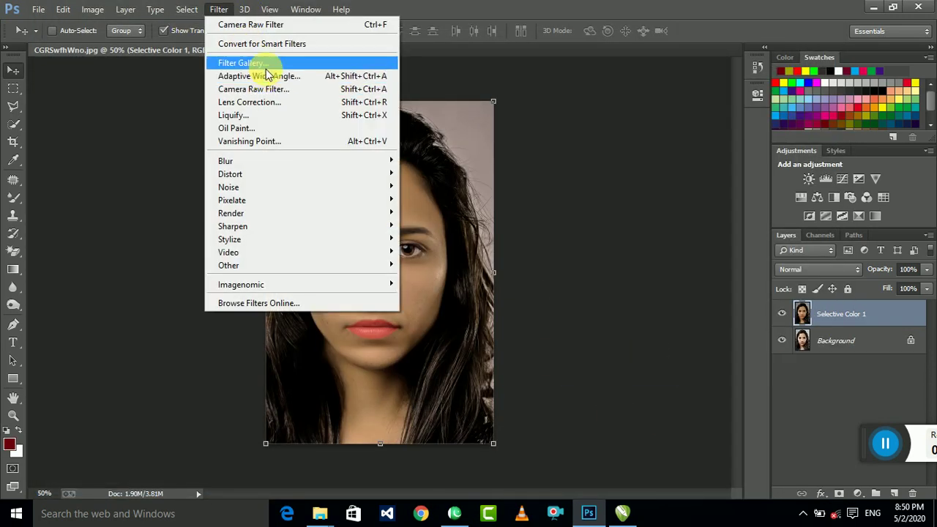
pyautogui.click(282, 89)
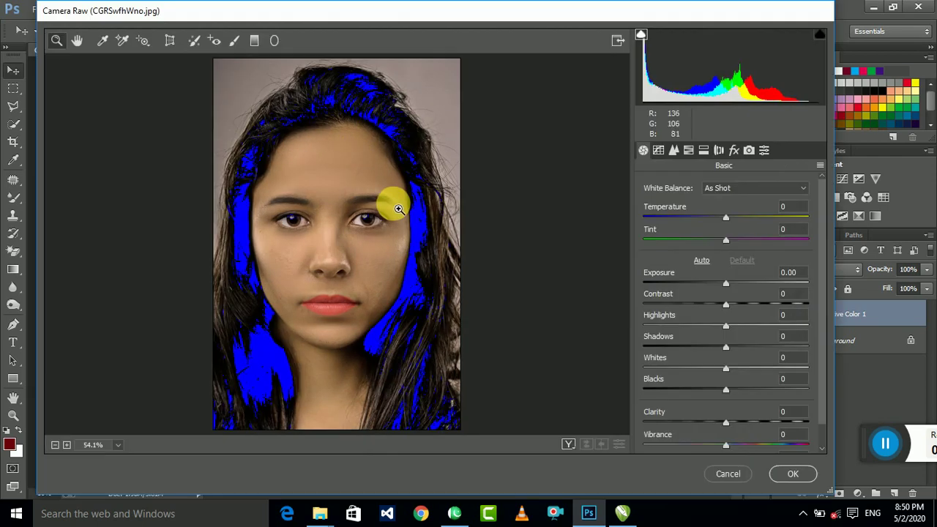
pyautogui.click(177, 111)
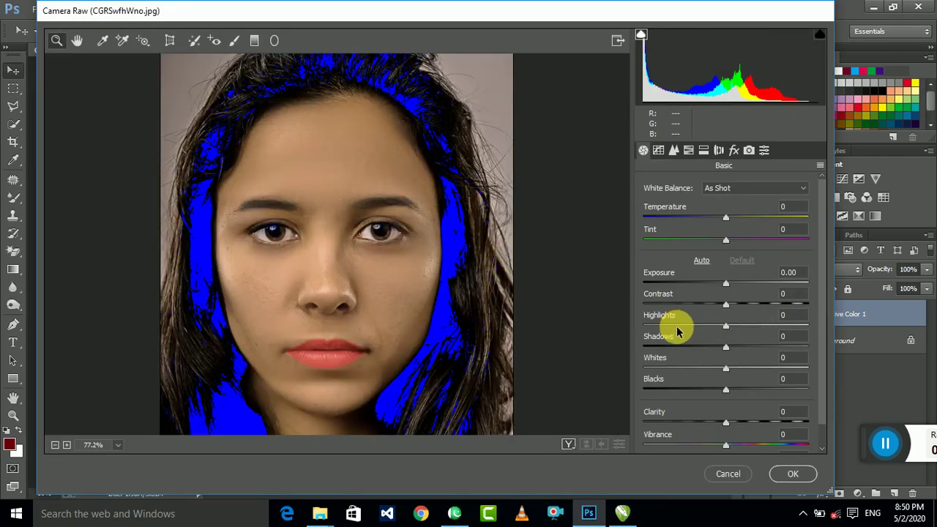
# - In Camera Raw, set Highlights -53, Shadows -33, Temp +9, Tint +16, Whites +30, Clarity +45, Vibrance +15
pyautogui.moveTo(728, 330); pyautogui.dragTo(677, 330)
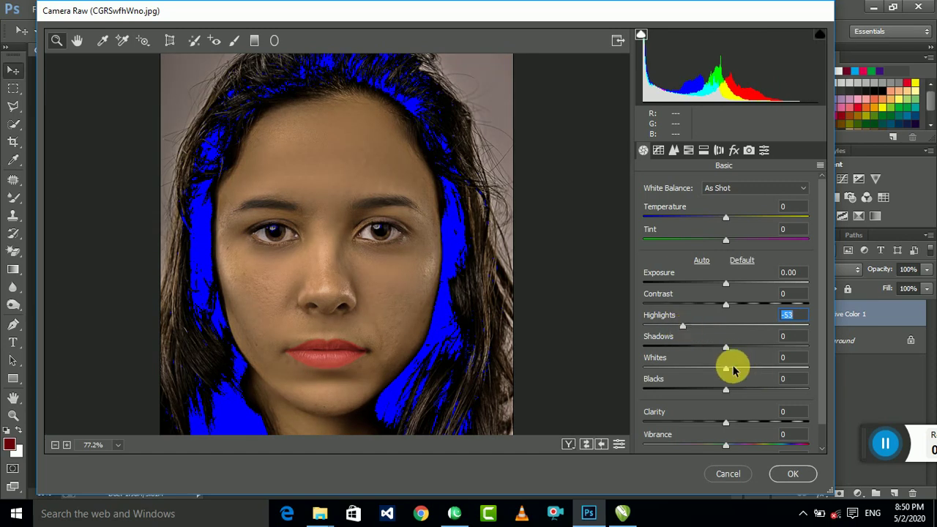
pyautogui.moveTo(724, 352); pyautogui.dragTo(707, 352)
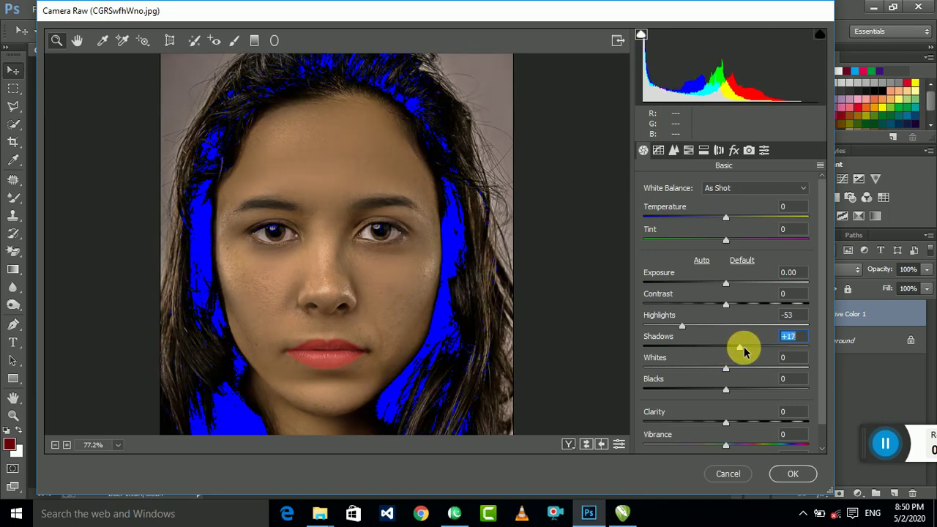
pyautogui.moveTo(711, 350); pyautogui.dragTo(695, 352)
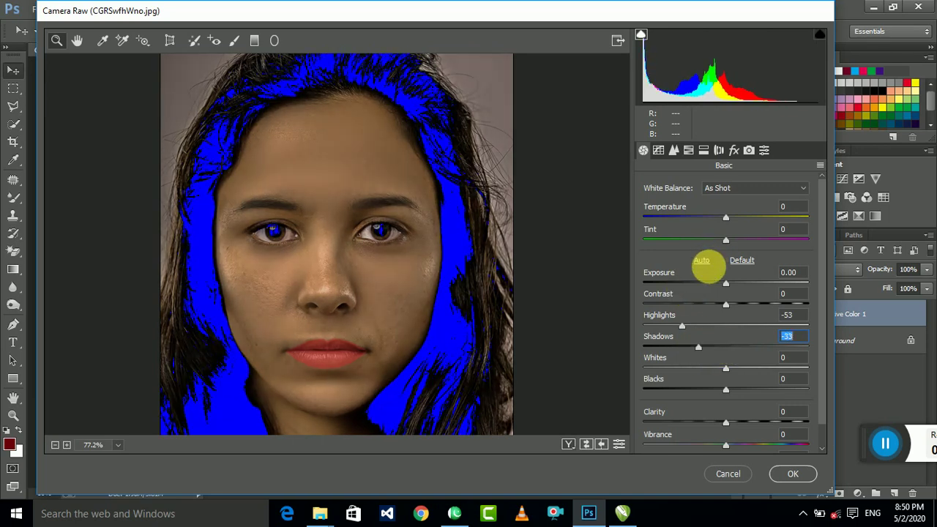
pyautogui.moveTo(725, 219); pyautogui.dragTo(734, 220)
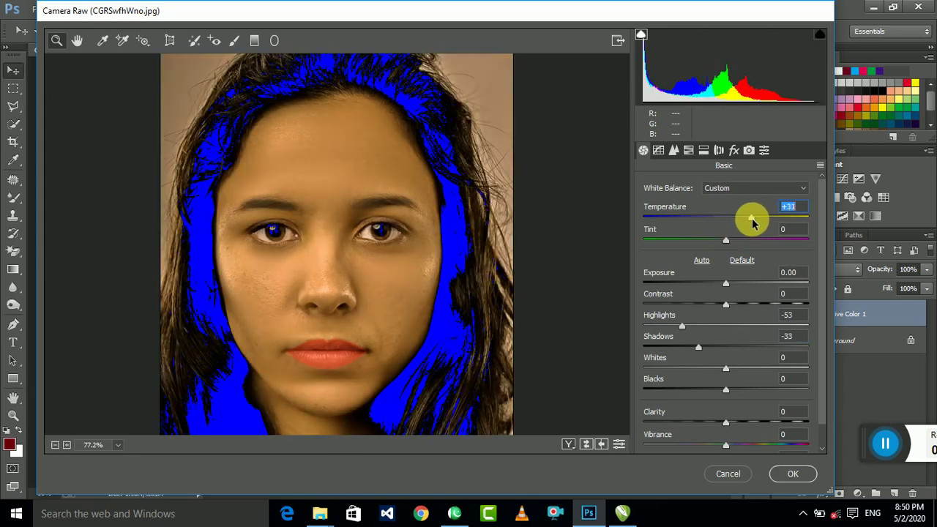
pyautogui.moveTo(732, 249)
pyautogui.mouseDown()
pyautogui.moveTo(743, 245)
pyautogui.moveTo(728, 241)
pyautogui.moveTo(741, 249)
pyautogui.mouseUp()
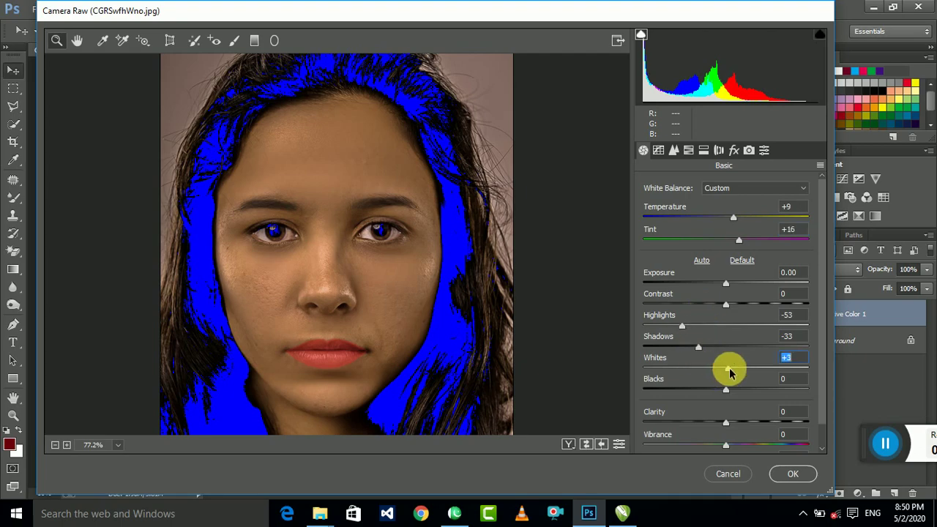
pyautogui.moveTo(727, 372)
pyautogui.mouseDown()
pyautogui.moveTo(750, 370)
pyautogui.moveTo(747, 397)
pyautogui.moveTo(764, 397)
pyautogui.mouseUp()
pyautogui.scroll(-1, 744, 344)
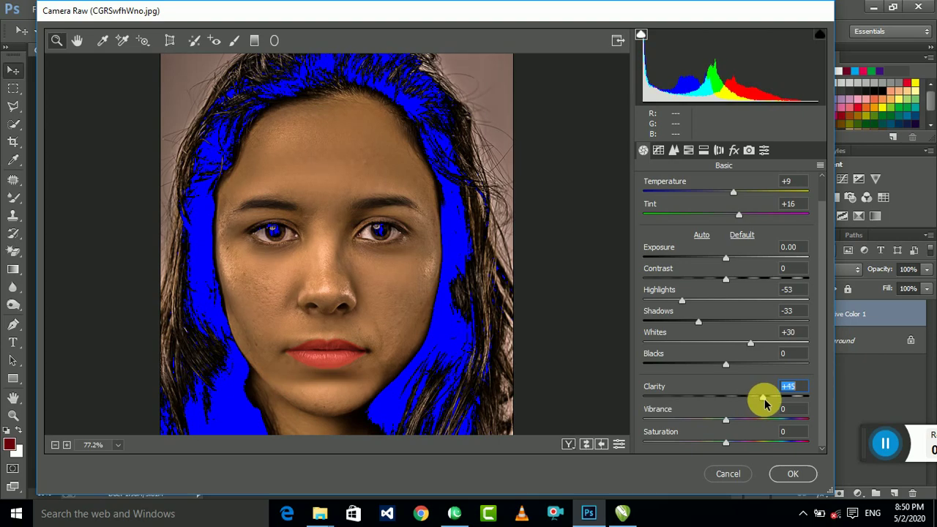
pyautogui.moveTo(728, 424)
pyautogui.mouseDown()
pyautogui.moveTo(749, 422)
pyautogui.moveTo(730, 449)
pyautogui.mouseUp()
# - Apply the Camera Raw adjustments and inspect the skin at 100% zoom
pyautogui.click(789, 474)
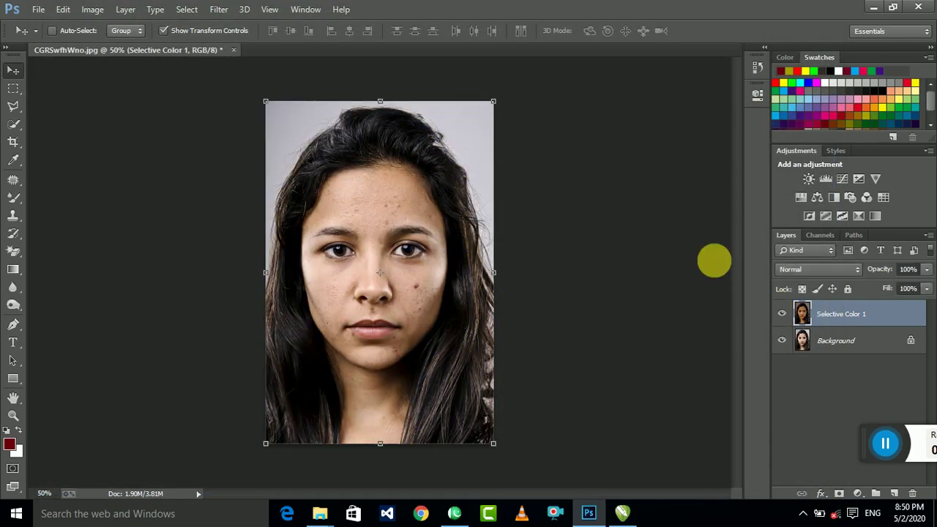
pyautogui.hotkey('ctrl', '1')
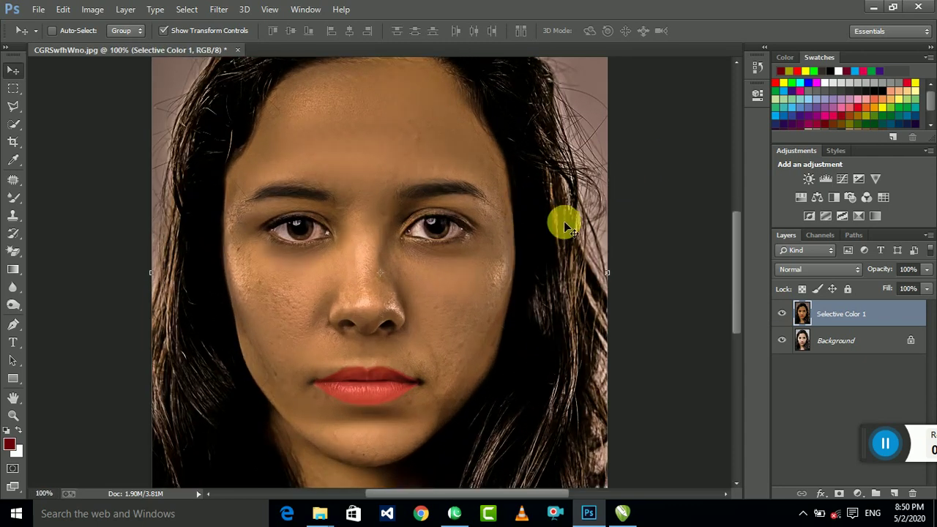
pyautogui.moveTo(477, 271); pyautogui.dragTo(470, 251)
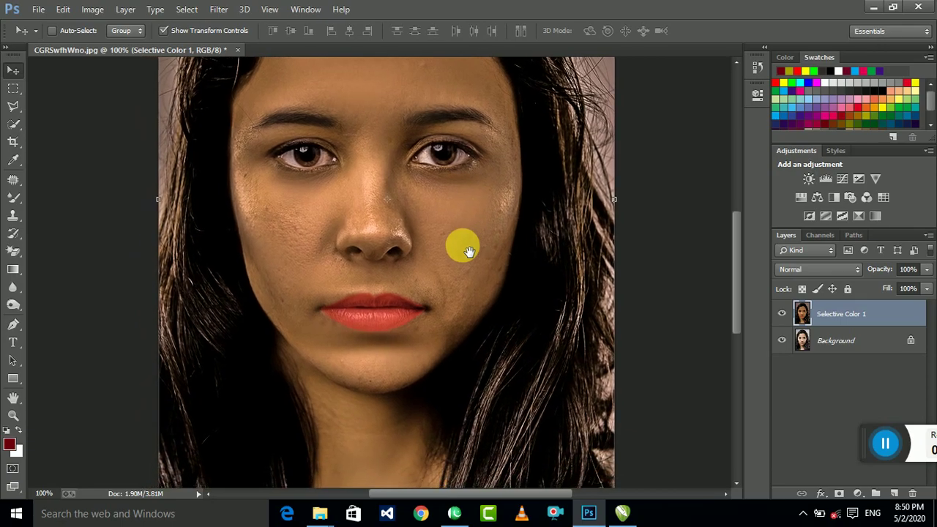
pyautogui.hotkey('ctrl', '-')
pyautogui.hotkey('ctrl', '-')
# - Hide and reshow the adjusted layer to compare it with the original
pyautogui.click(783, 314)
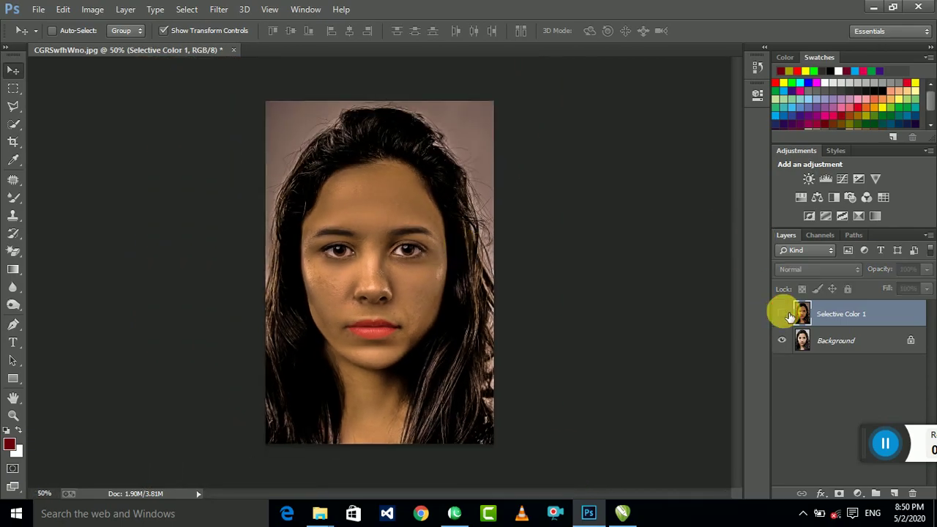
pyautogui.click(783, 314)
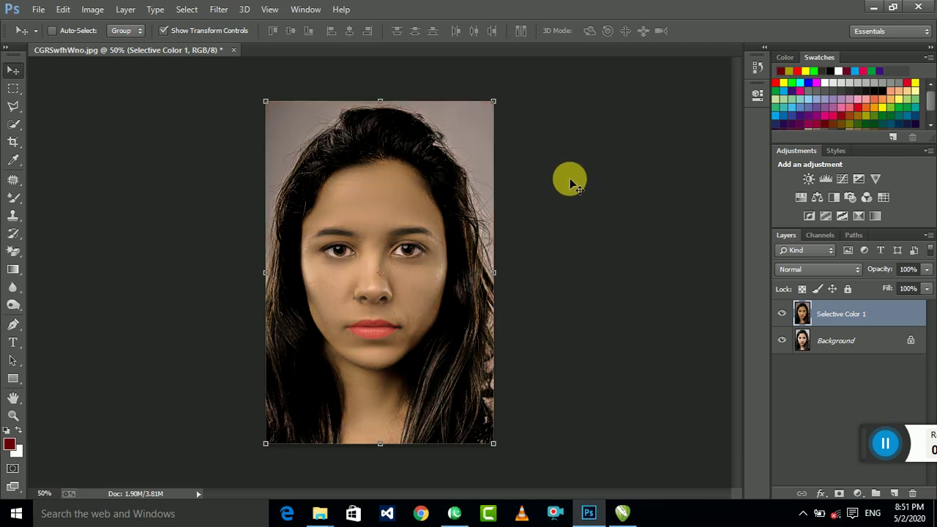
pyautogui.hotkey('ctrl', '+')
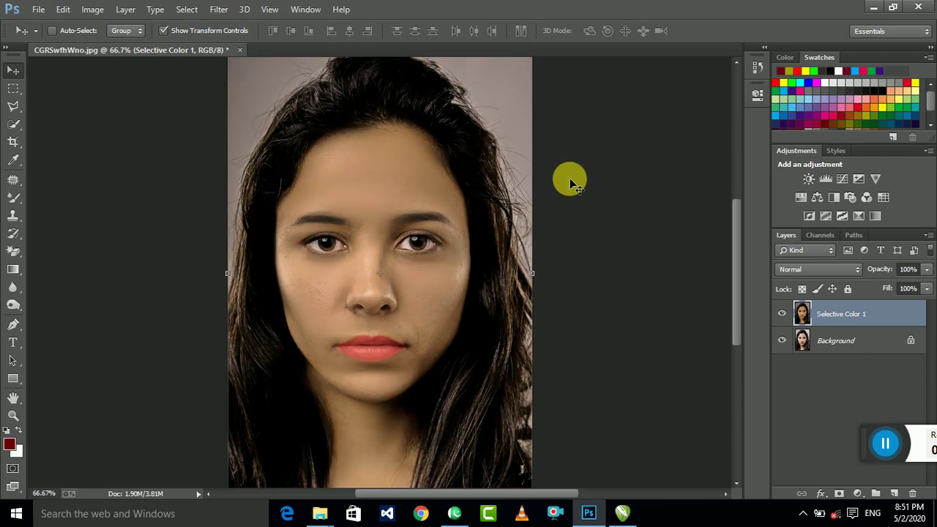